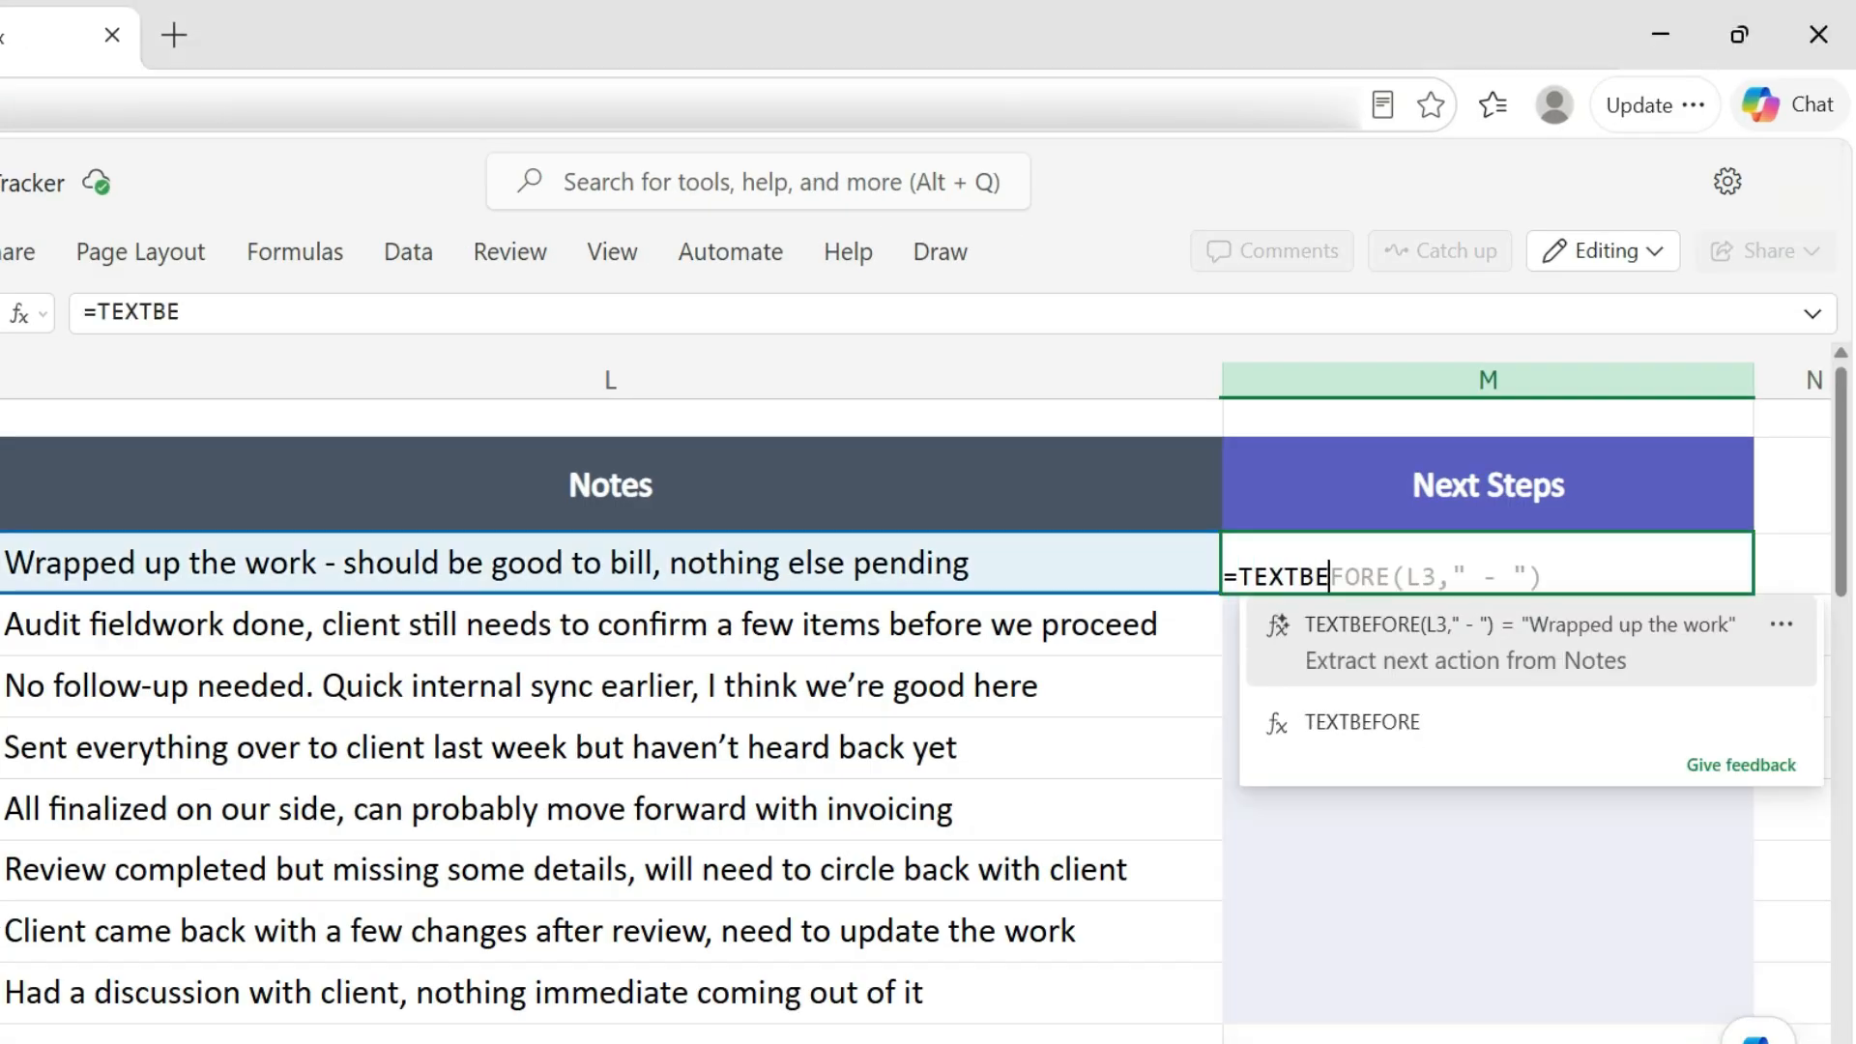
pyautogui.press('BackSpace')
pyautogui.press('BackSpace')
pyautogui.press('BackSpace')
pyautogui.press('BackSpace')
pyautogui.press('BackSpace')
pyautogui.press('BackSpace')
pyautogui.press('BackSpace')
pyautogui.press('BackSpace')
pyautogui.press('BackSpace')
pyautogui.press('BackSpace')
pyautogui.press('BackSpace')
pyautogui.write('SEARCH')
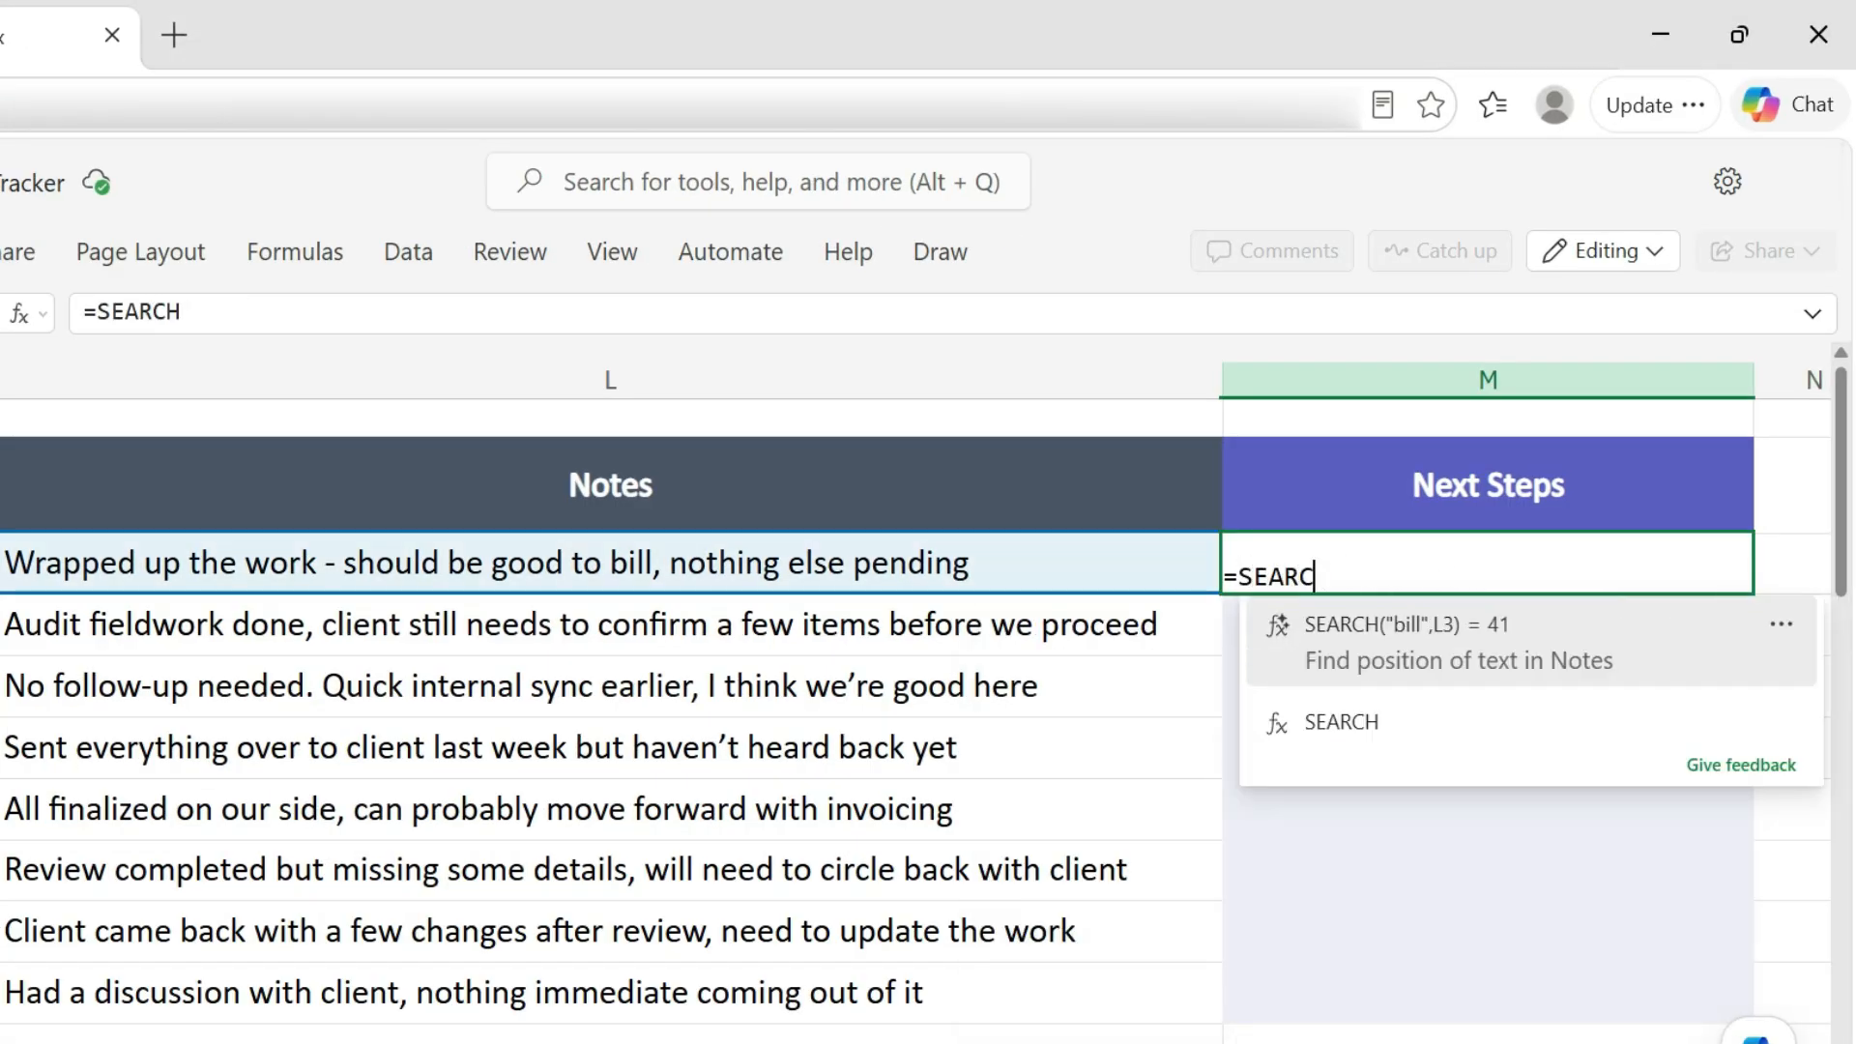
pyautogui.press('BackSpace')
pyautogui.press('BackSpace')
pyautogui.press('BackSpace')
pyautogui.press('BackSpace')
pyautogui.press('BackSpace')
pyautogui.press('Escape')
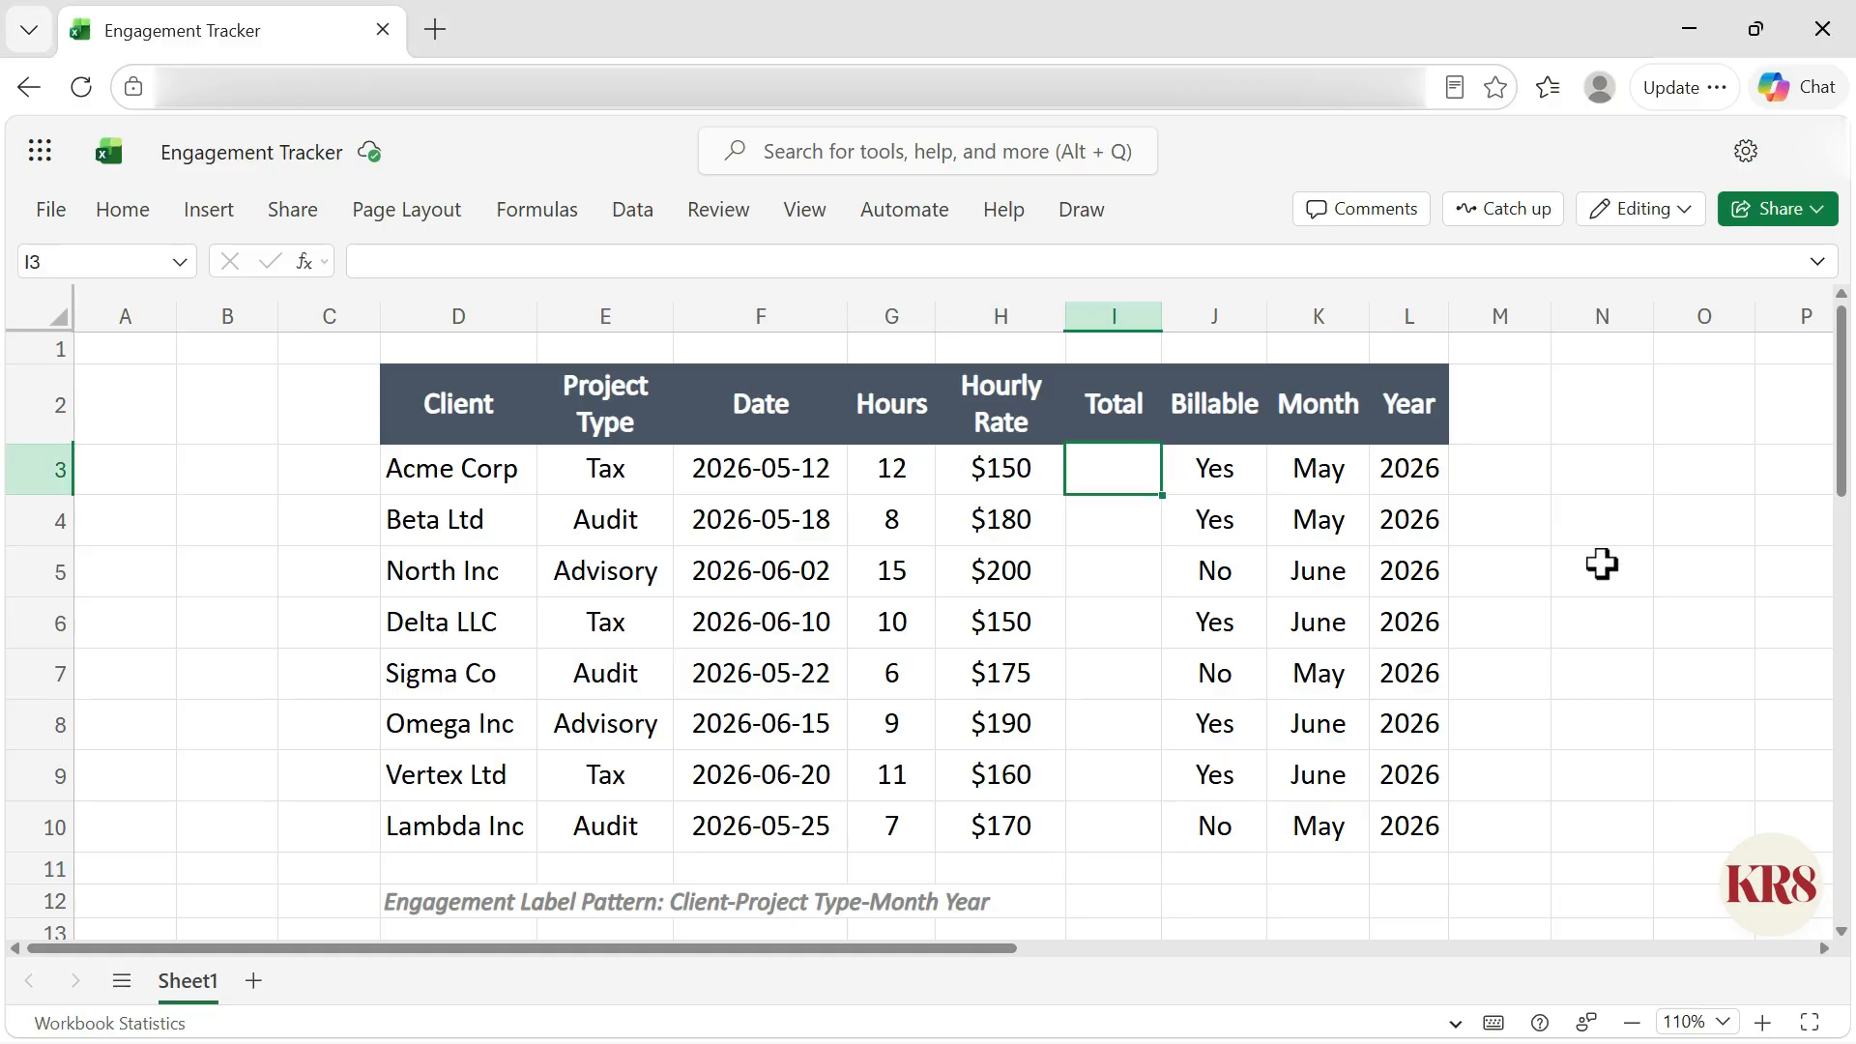
# Step: Enter =G3*H3 in the first Total cell, accepting the suggested formula, and fill it down to row 10
pyautogui.write('=')
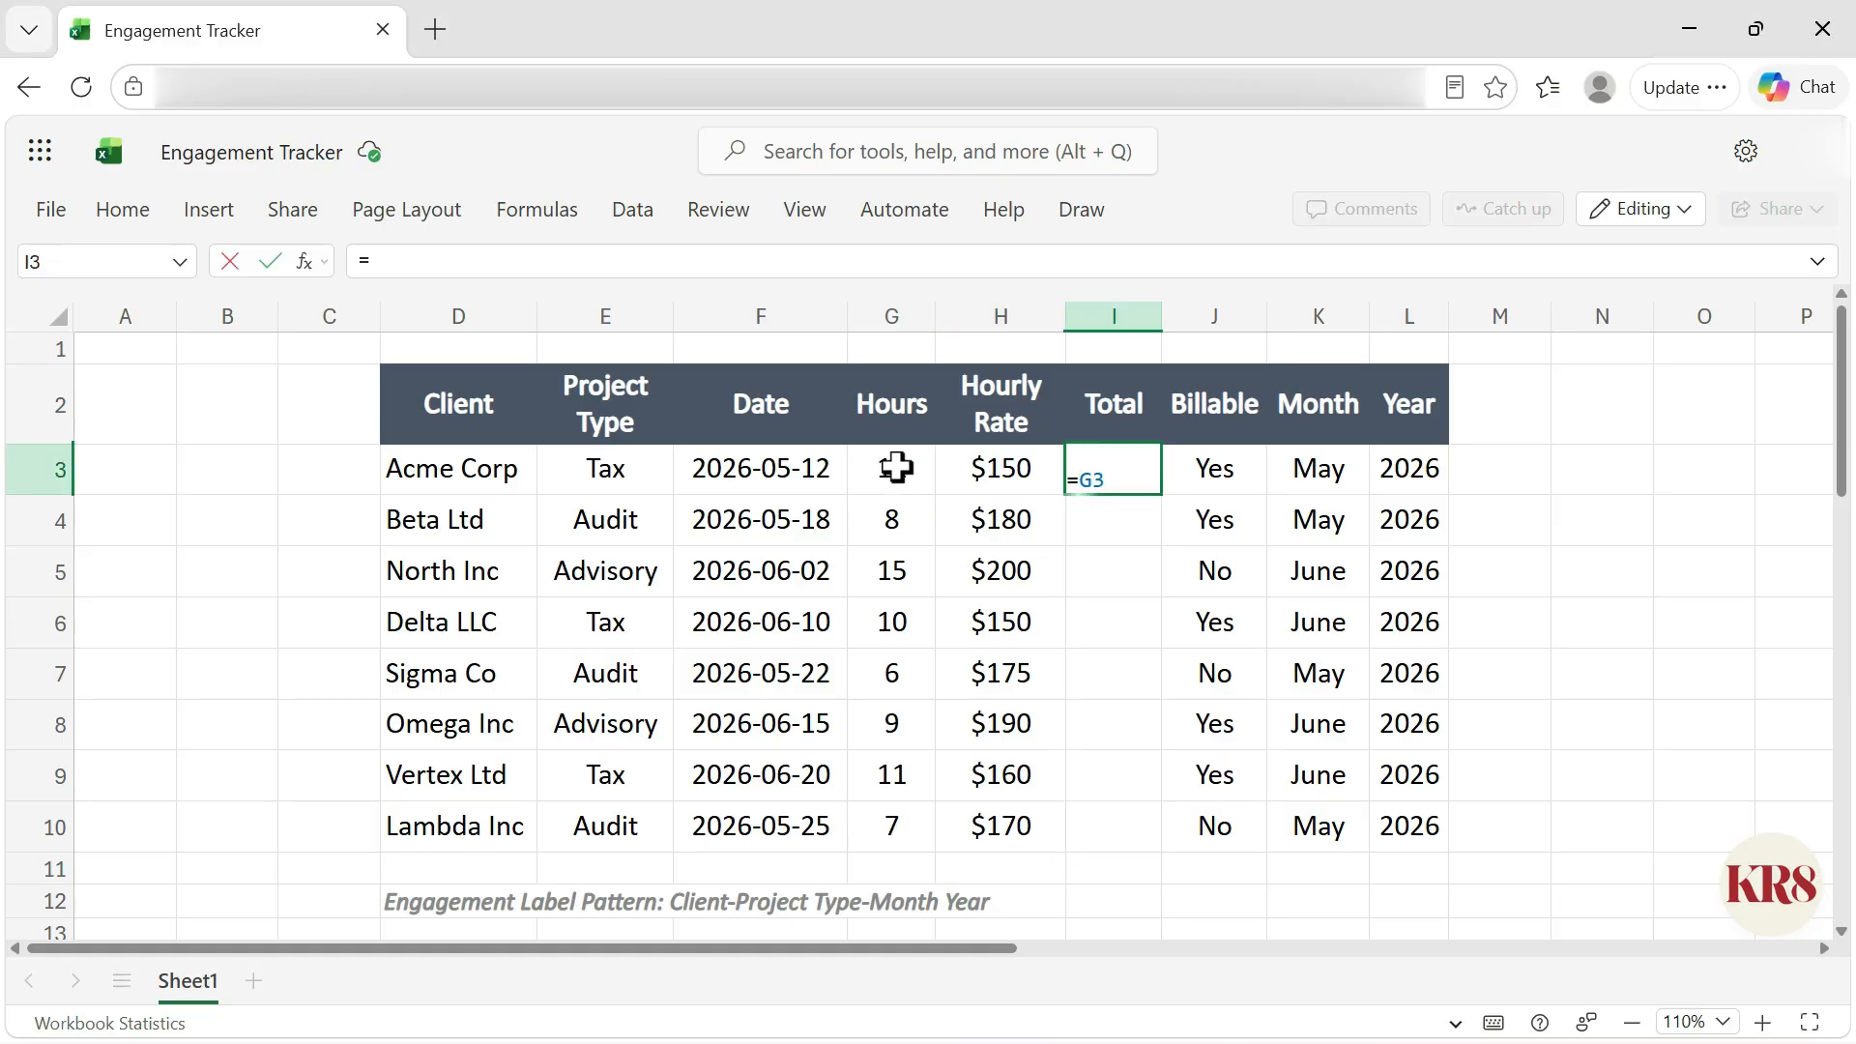
pyautogui.click(893, 466)
pyautogui.write('*')
pyautogui.click(1027, 475)
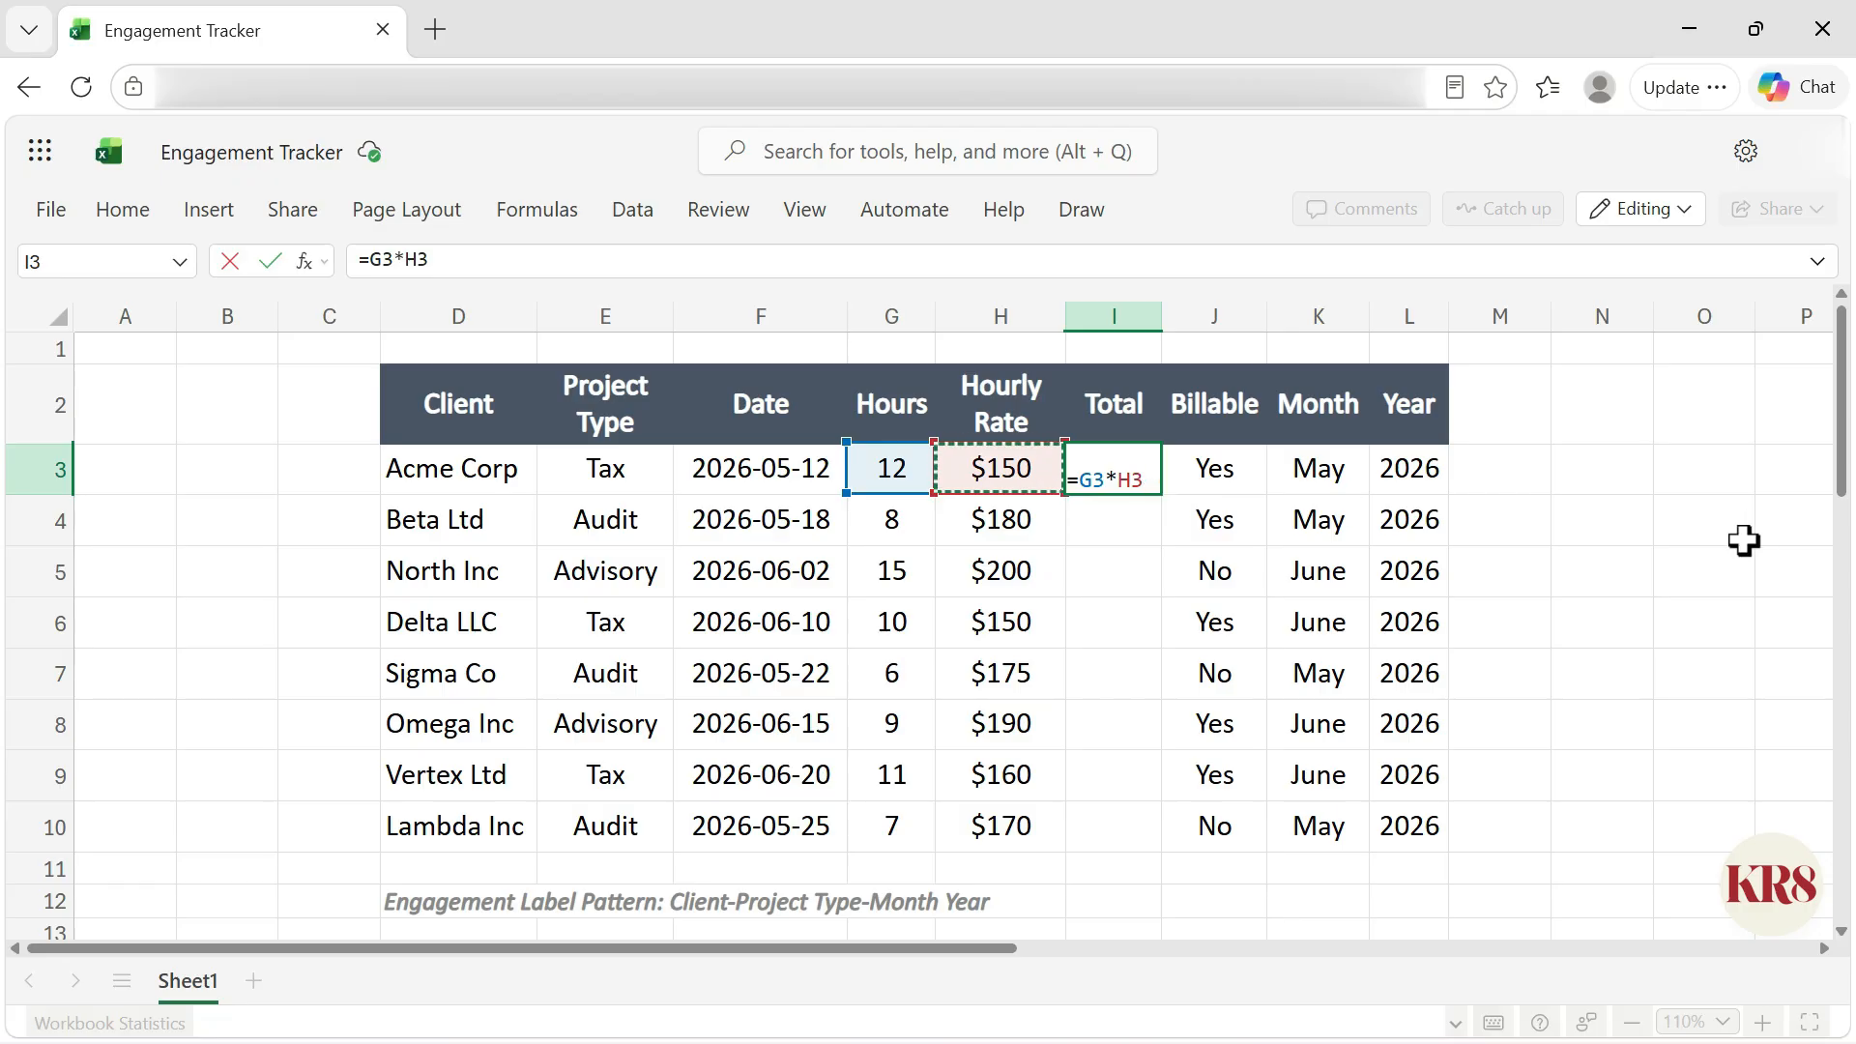
pyautogui.hotkey('ctrl', 'Return')
pyautogui.write('=')
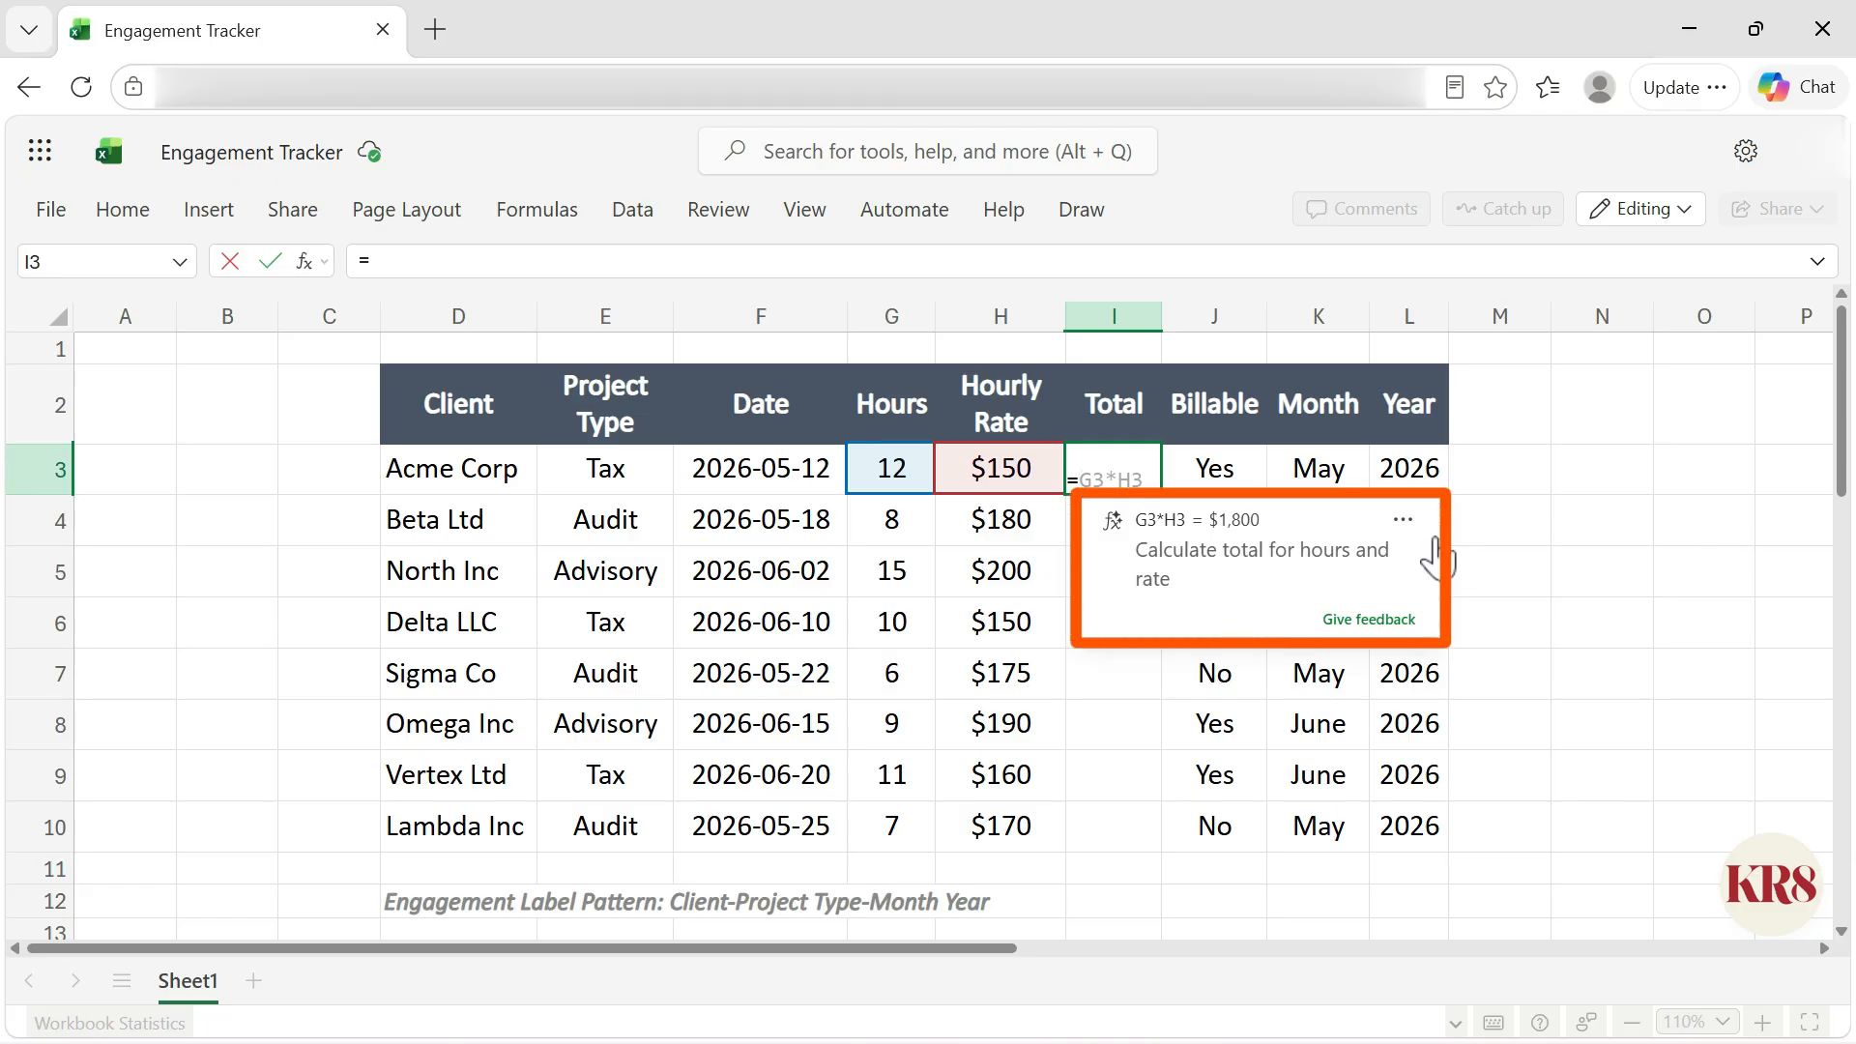
pyautogui.click(1413, 580)
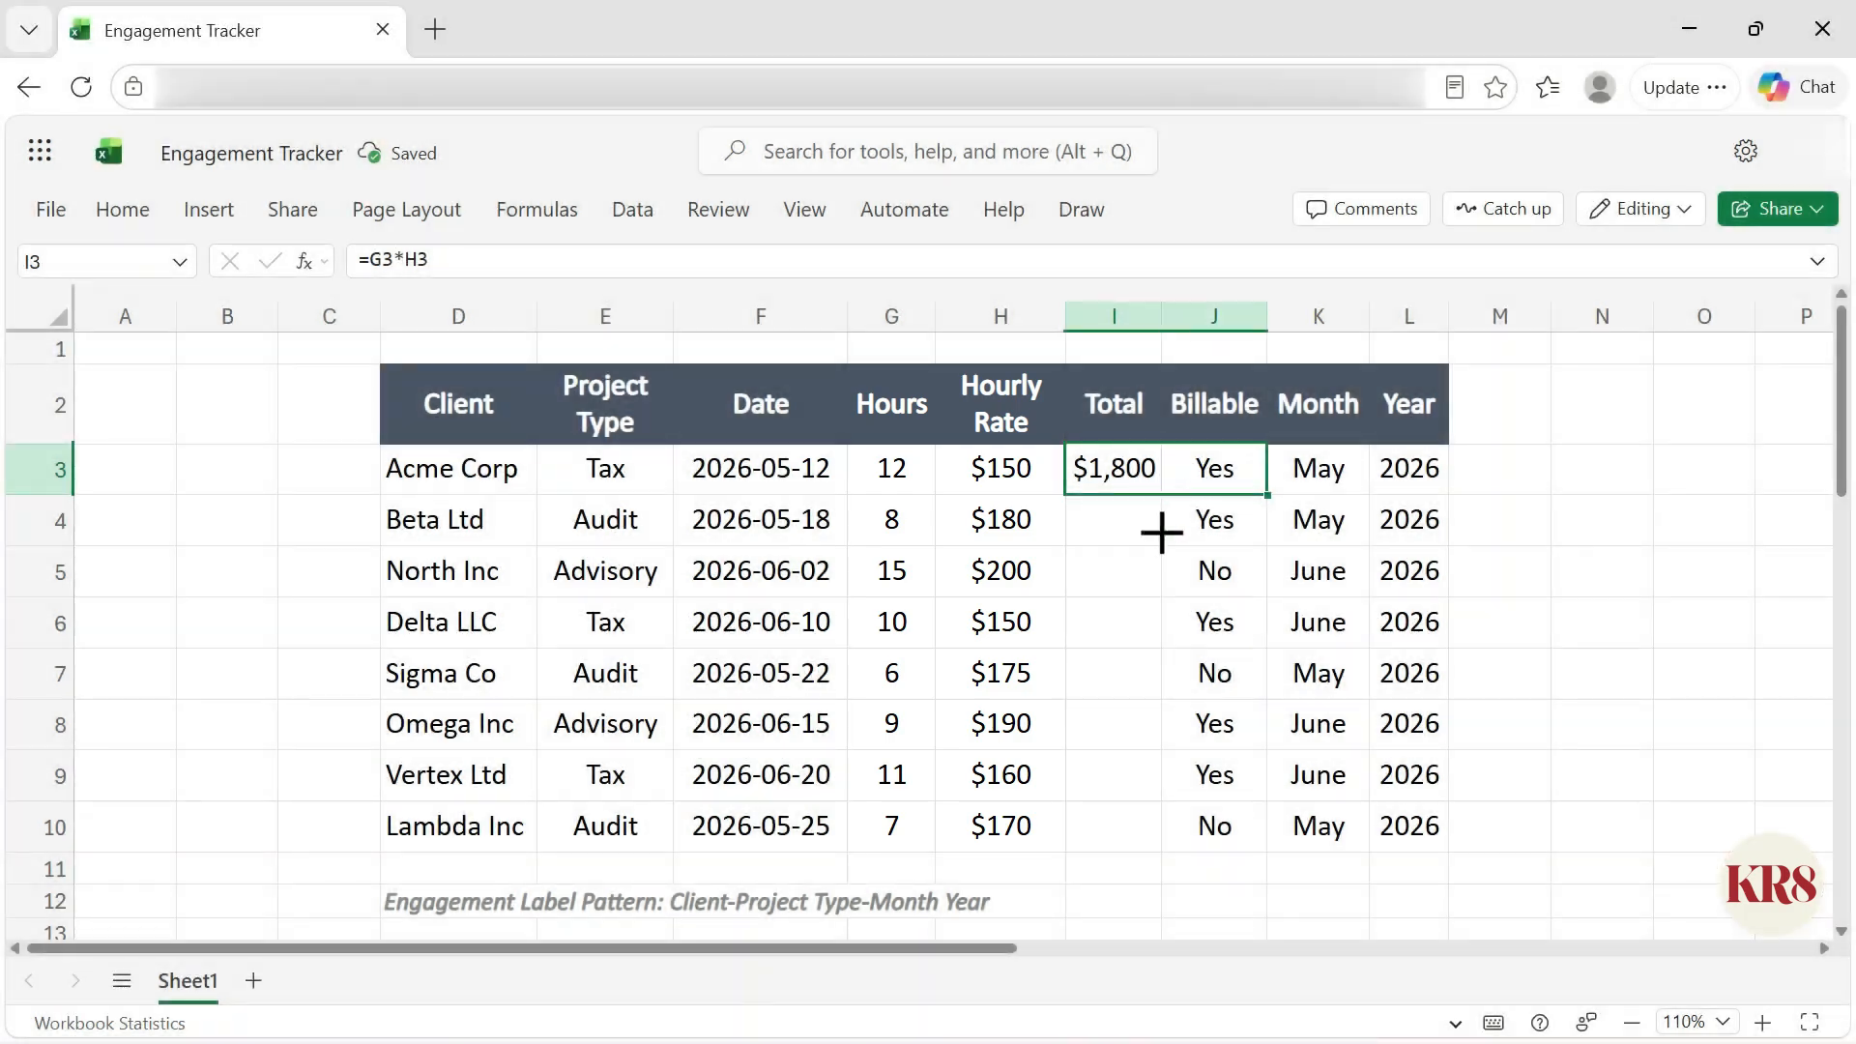
pyautogui.moveTo(1161, 495); pyautogui.dragTo(1127, 827)
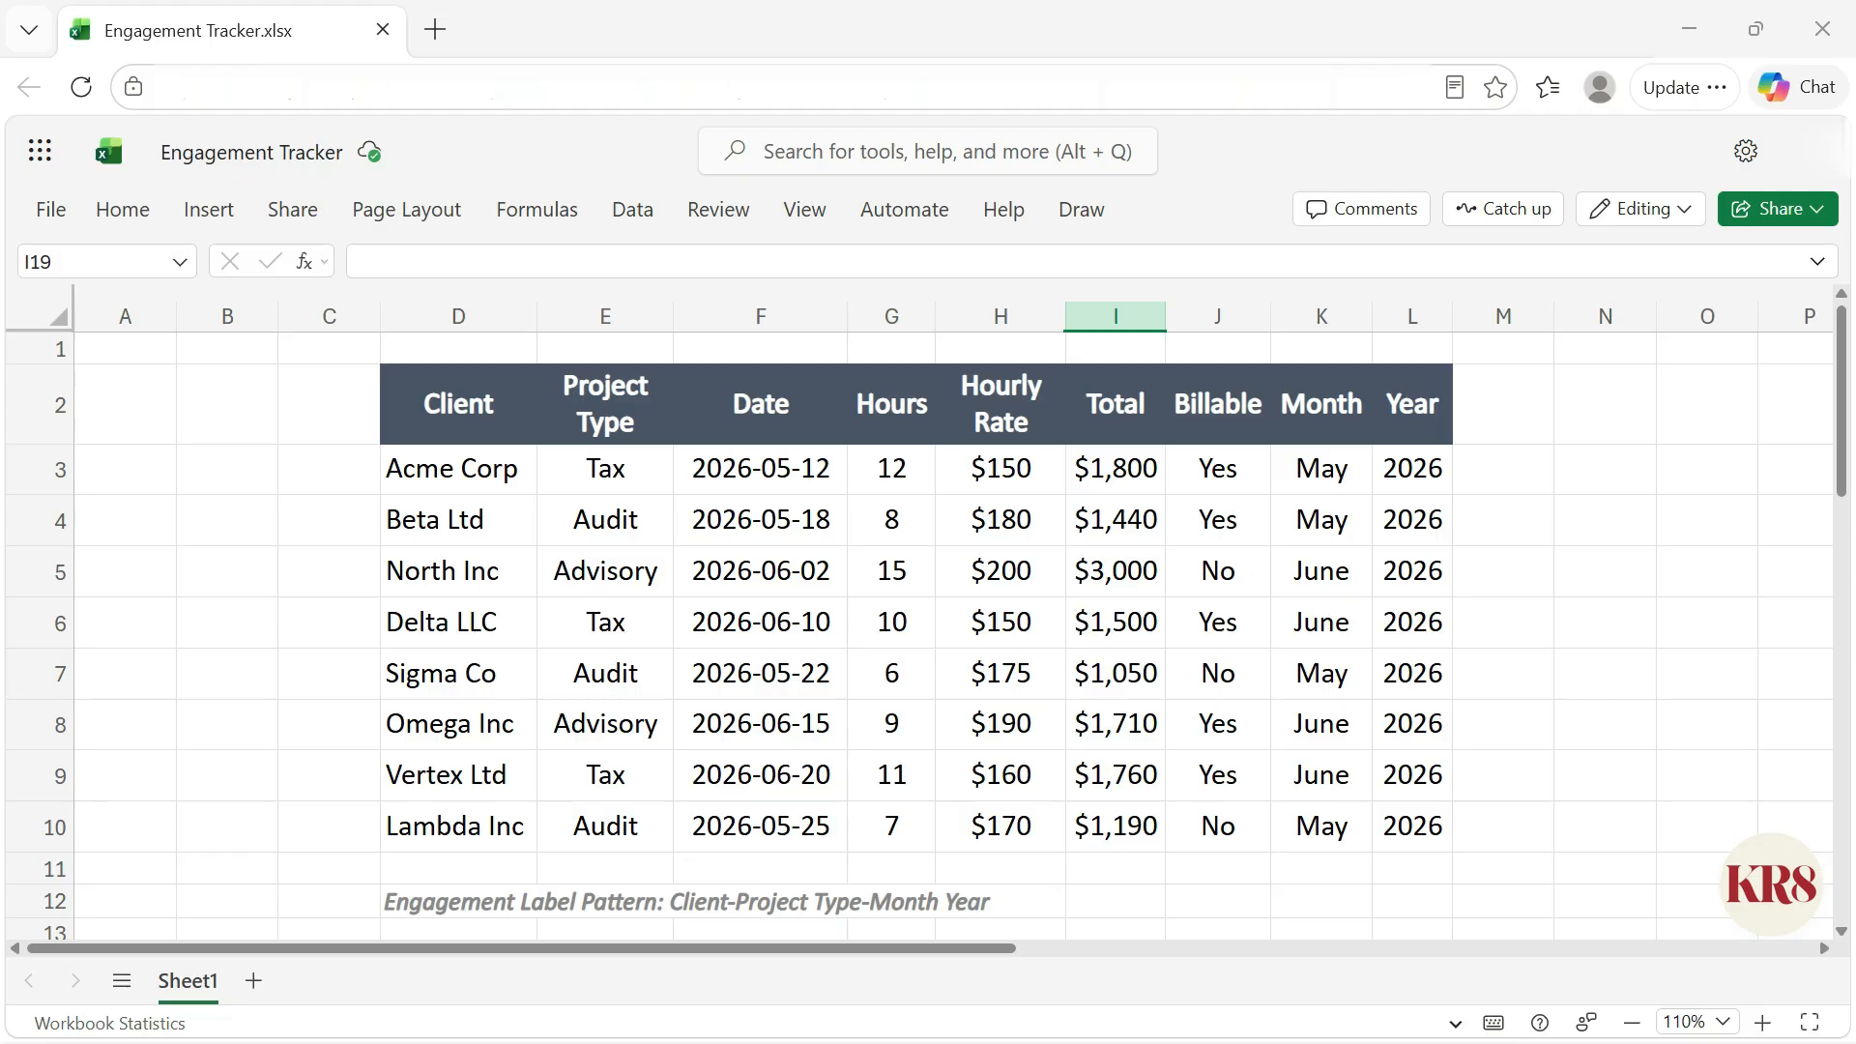
pyautogui.moveTo(1114, 404); pyautogui.dragTo(1174, 812)
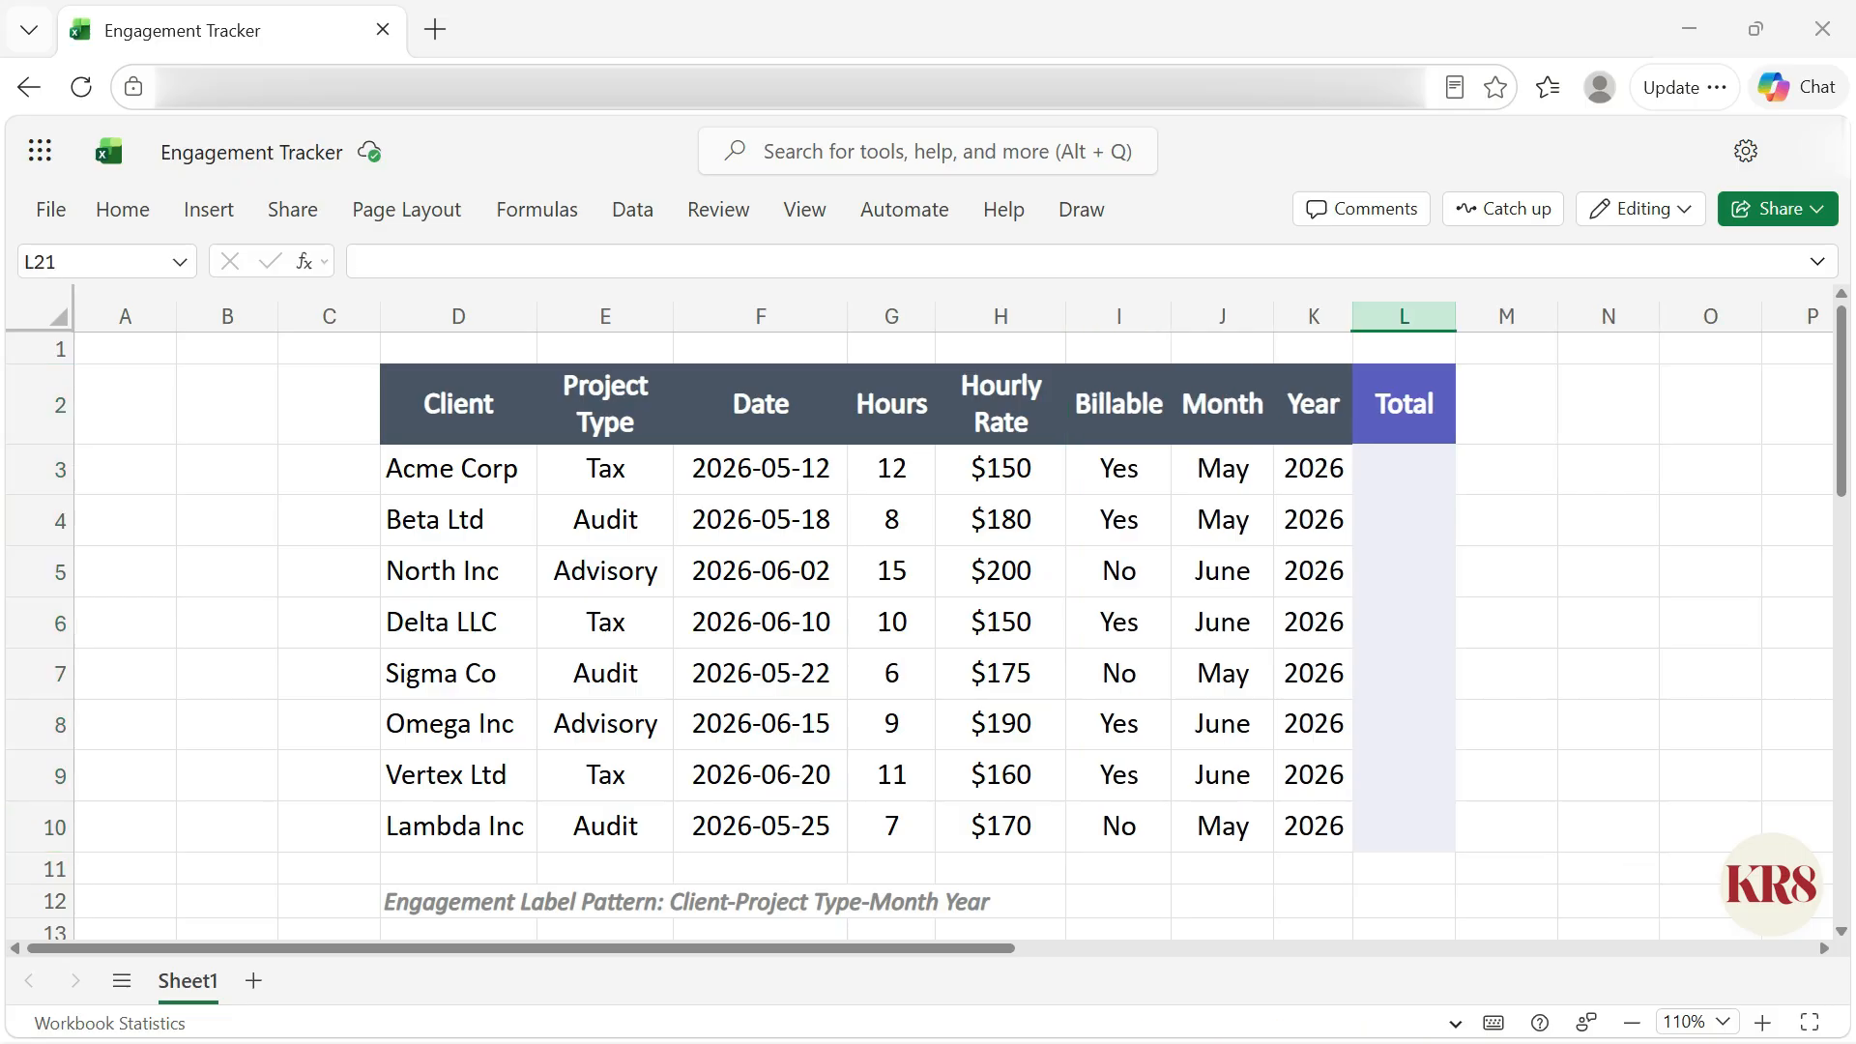
pyautogui.click(1404, 468)
pyautogui.write('=')
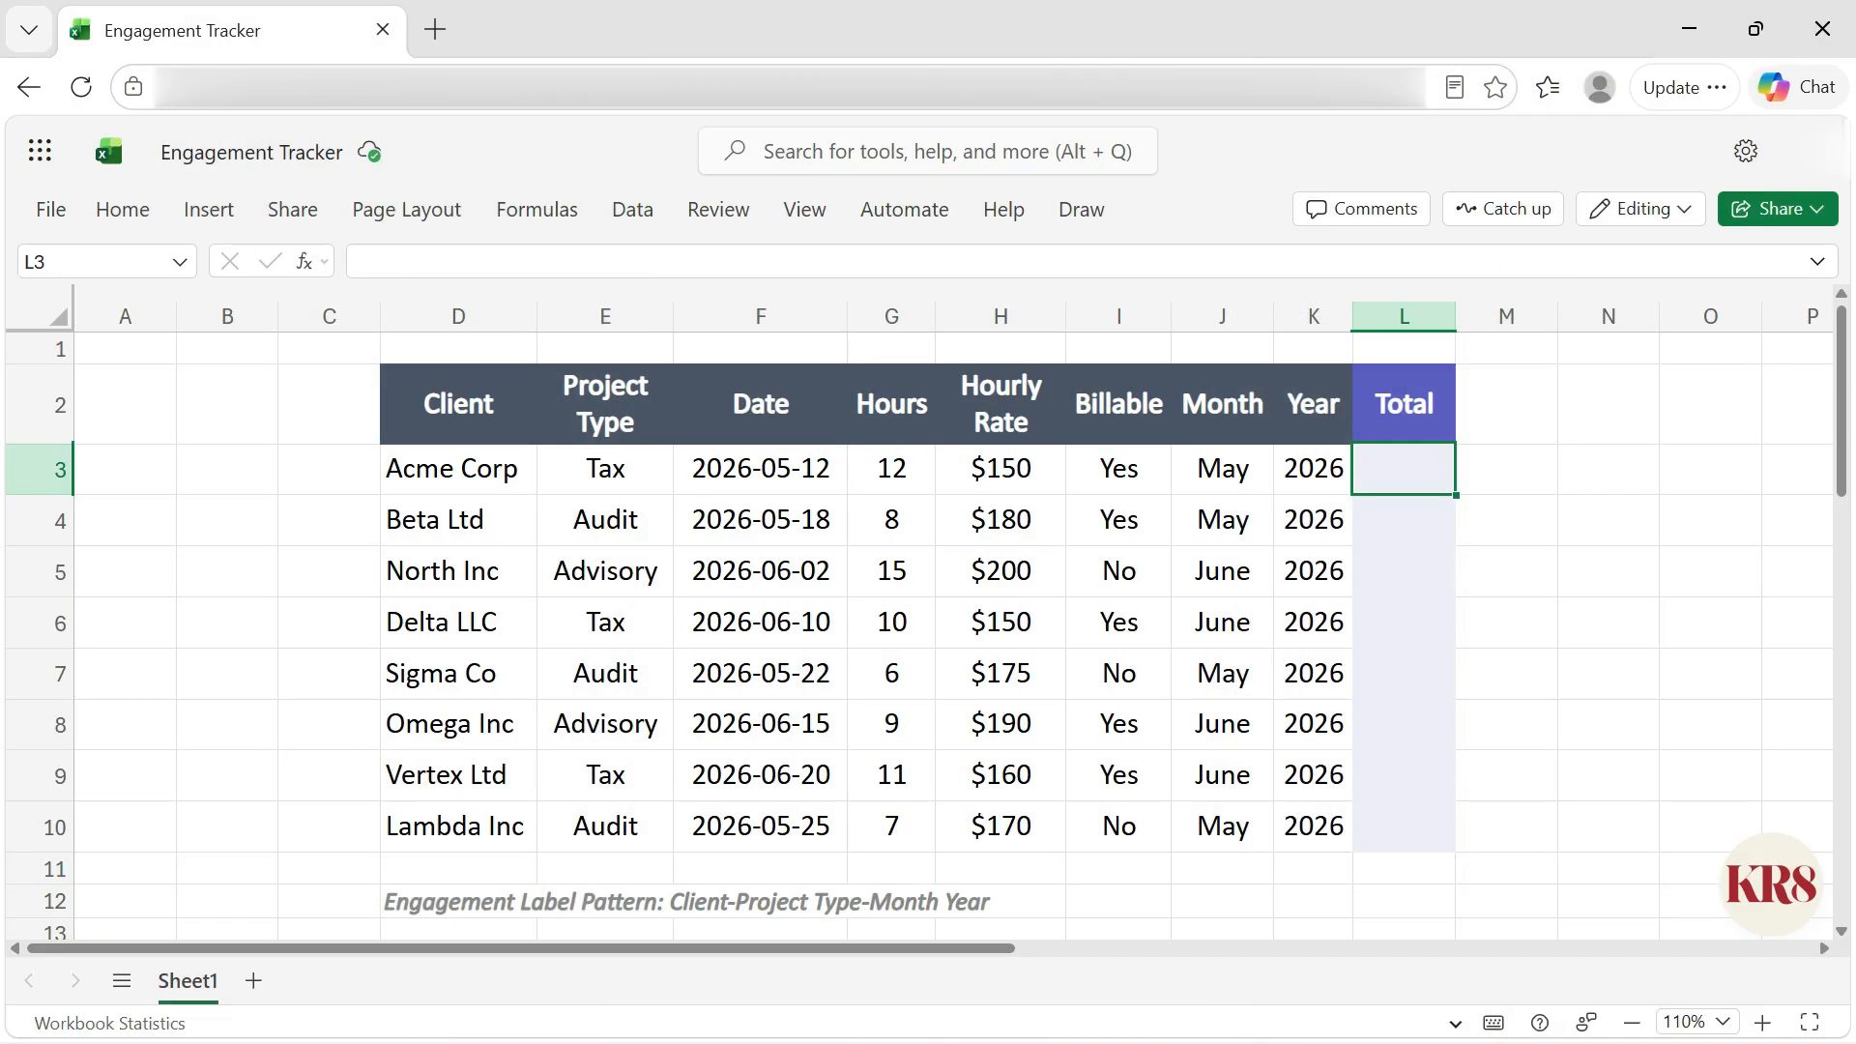
# Step: Rename the header of column L to Engagement Revenue
pyautogui.click(1404, 404)
pyautogui.write('E')
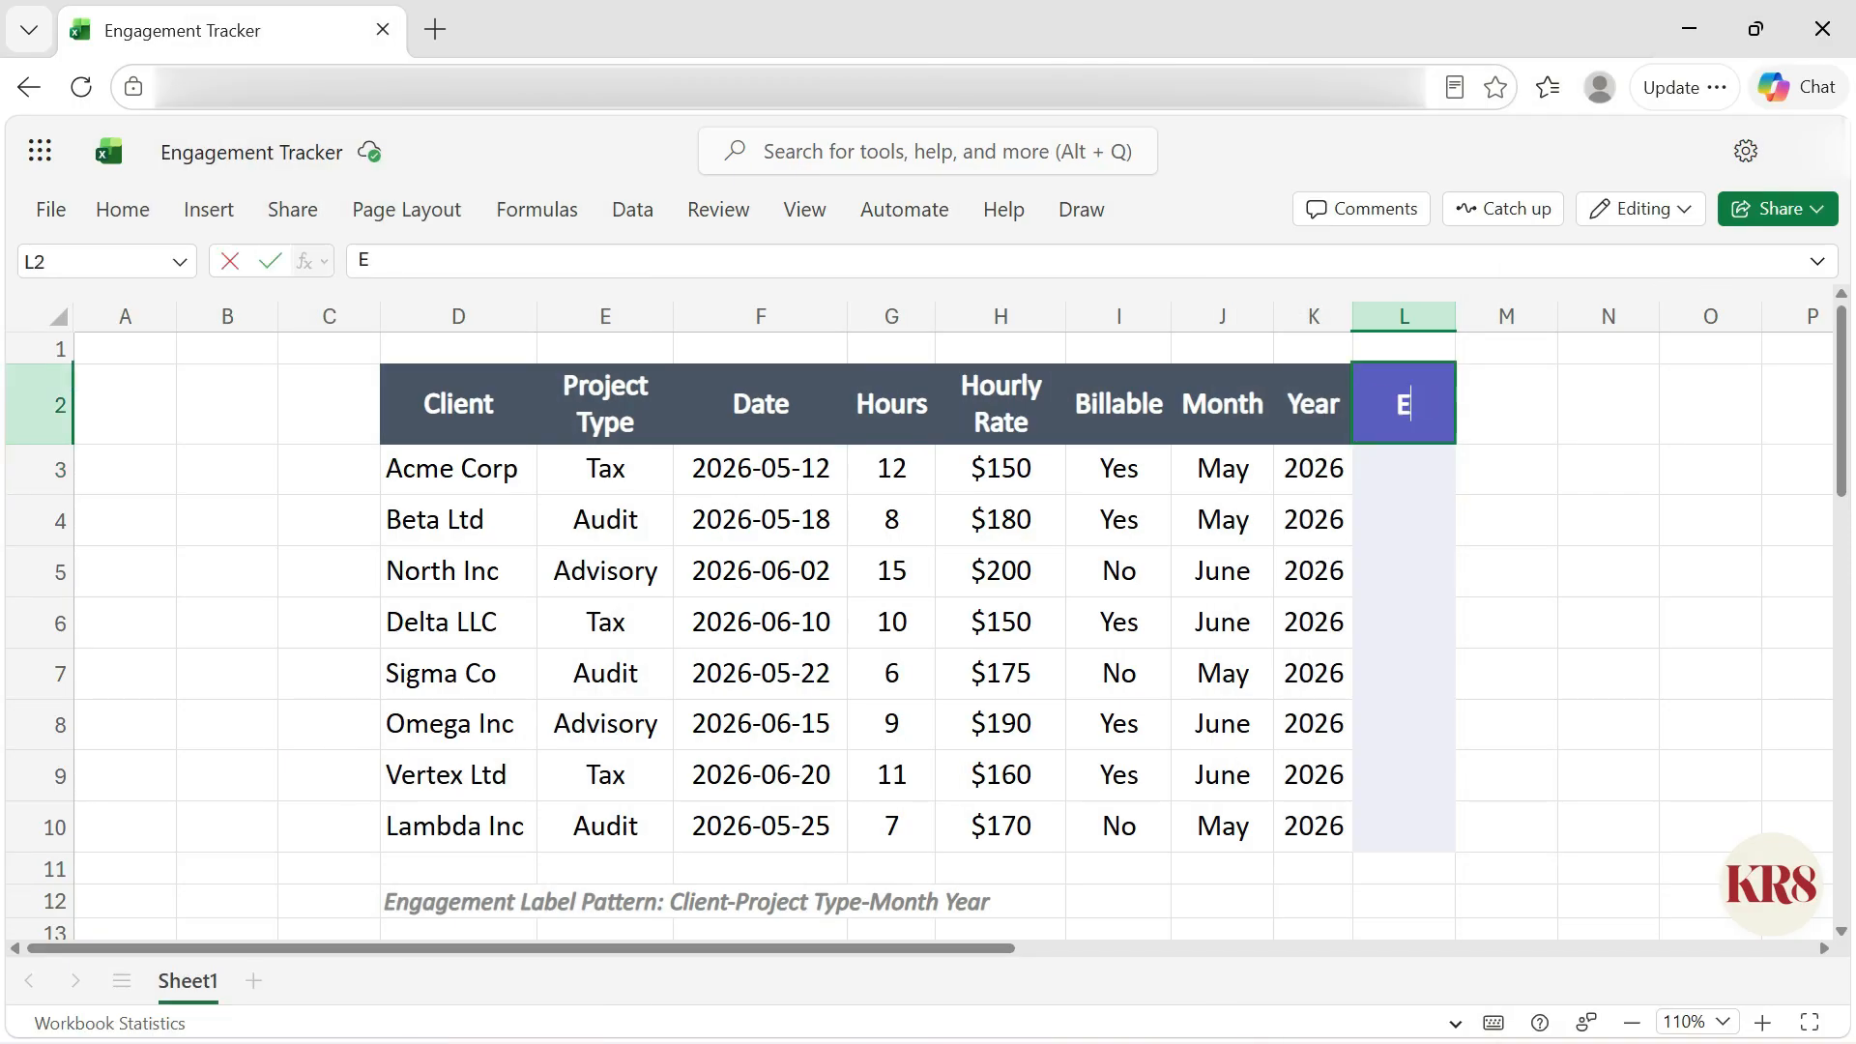
pyautogui.write('ngagement Revenue')
pyautogui.press('Return')
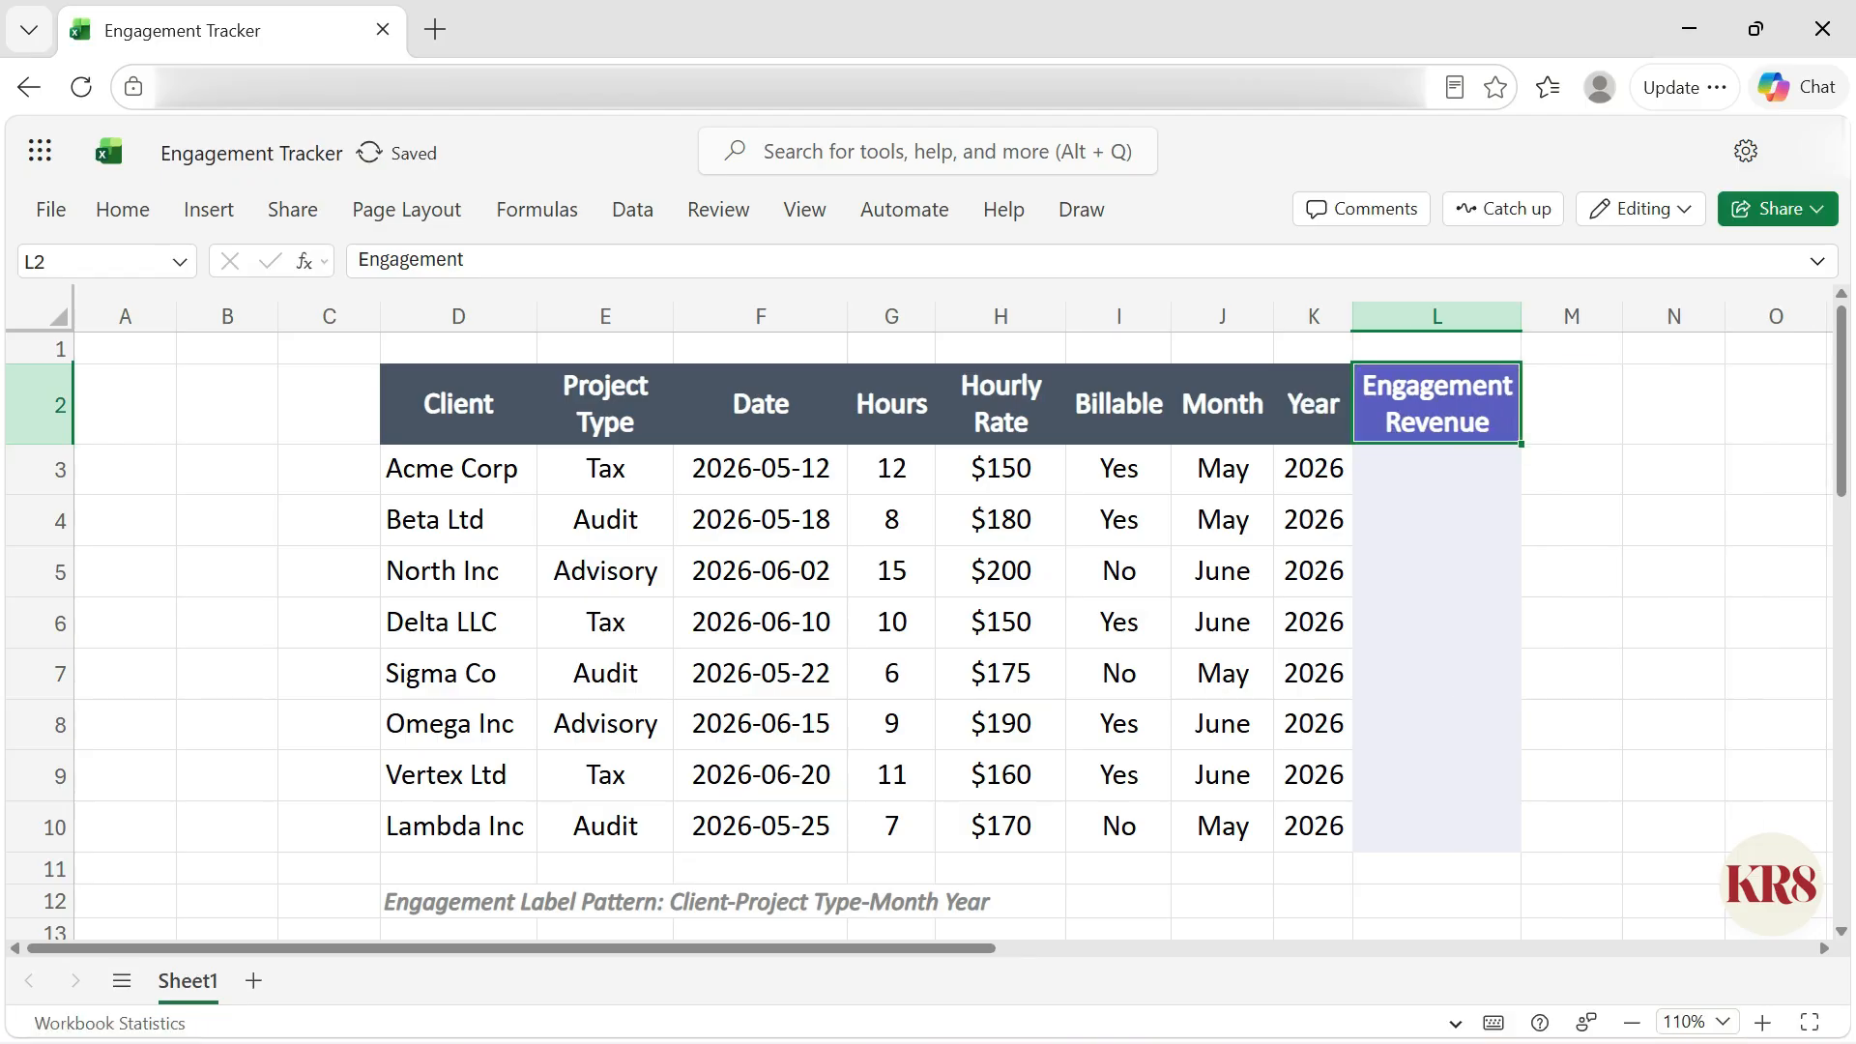
pyautogui.write('=')
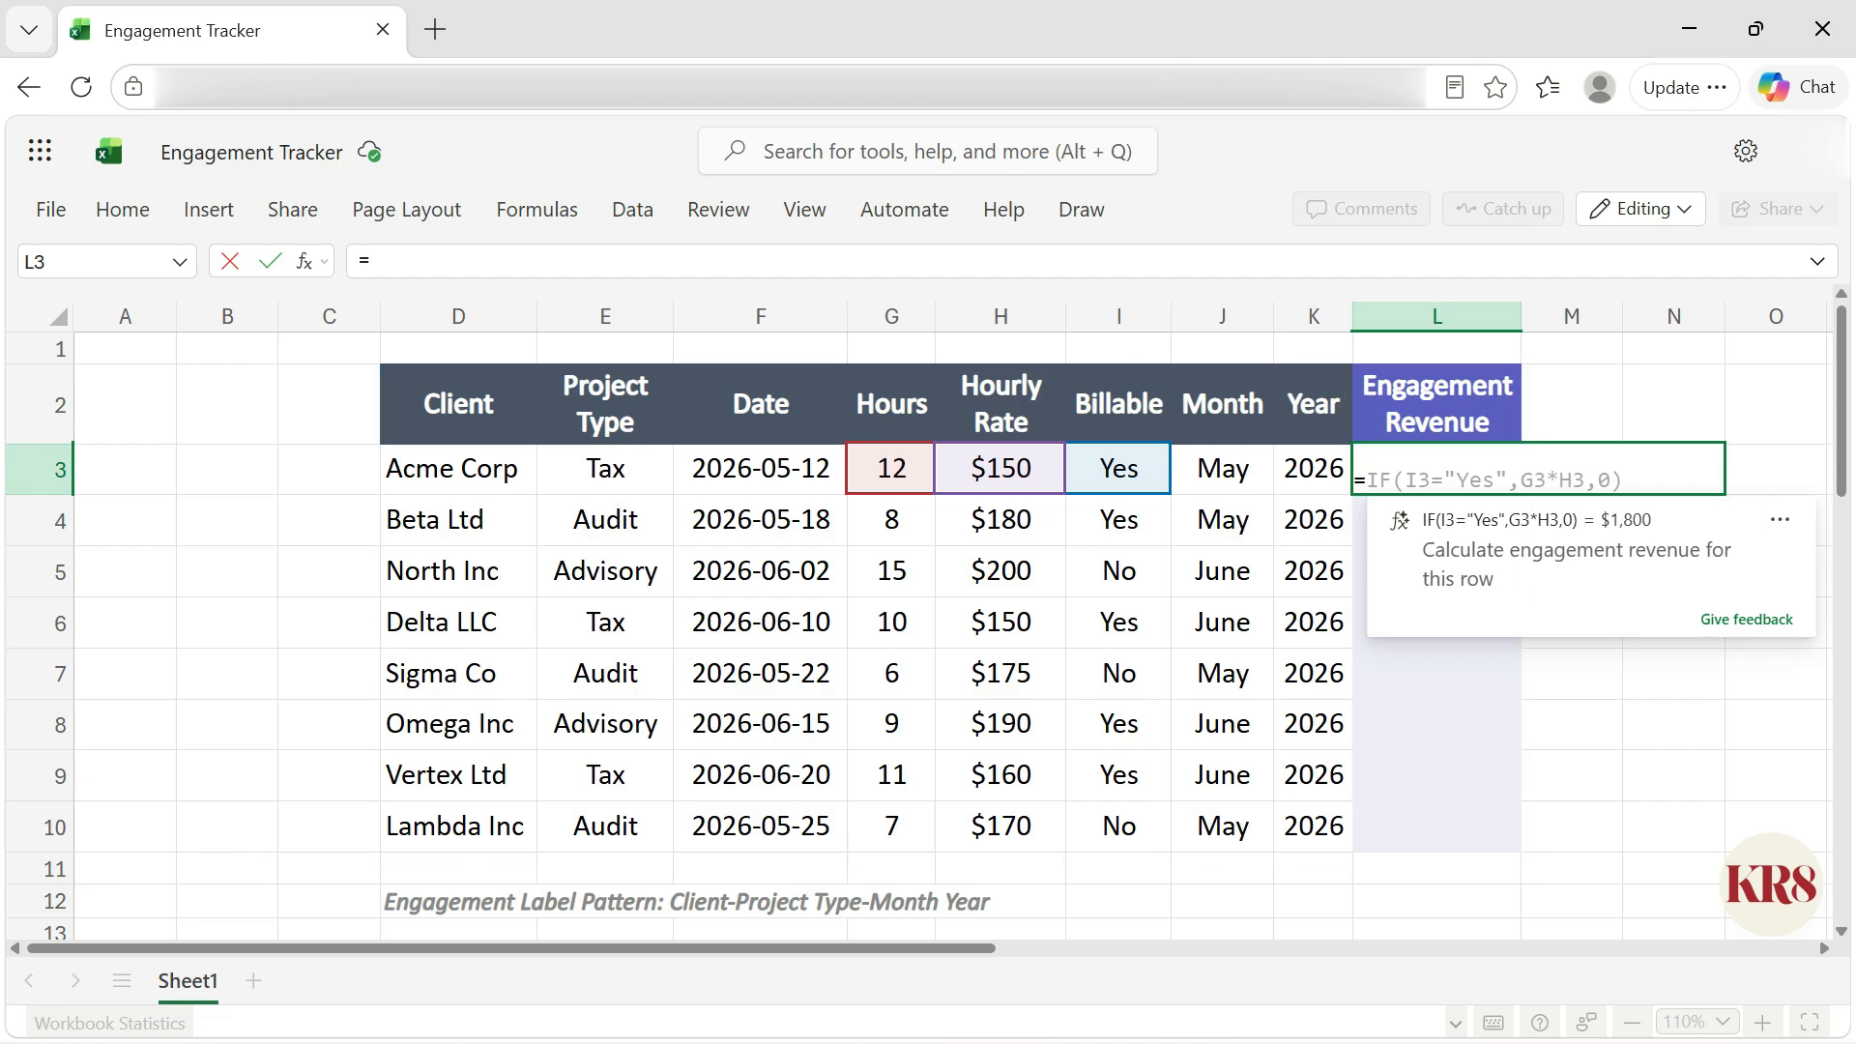
pyautogui.press('Escape')
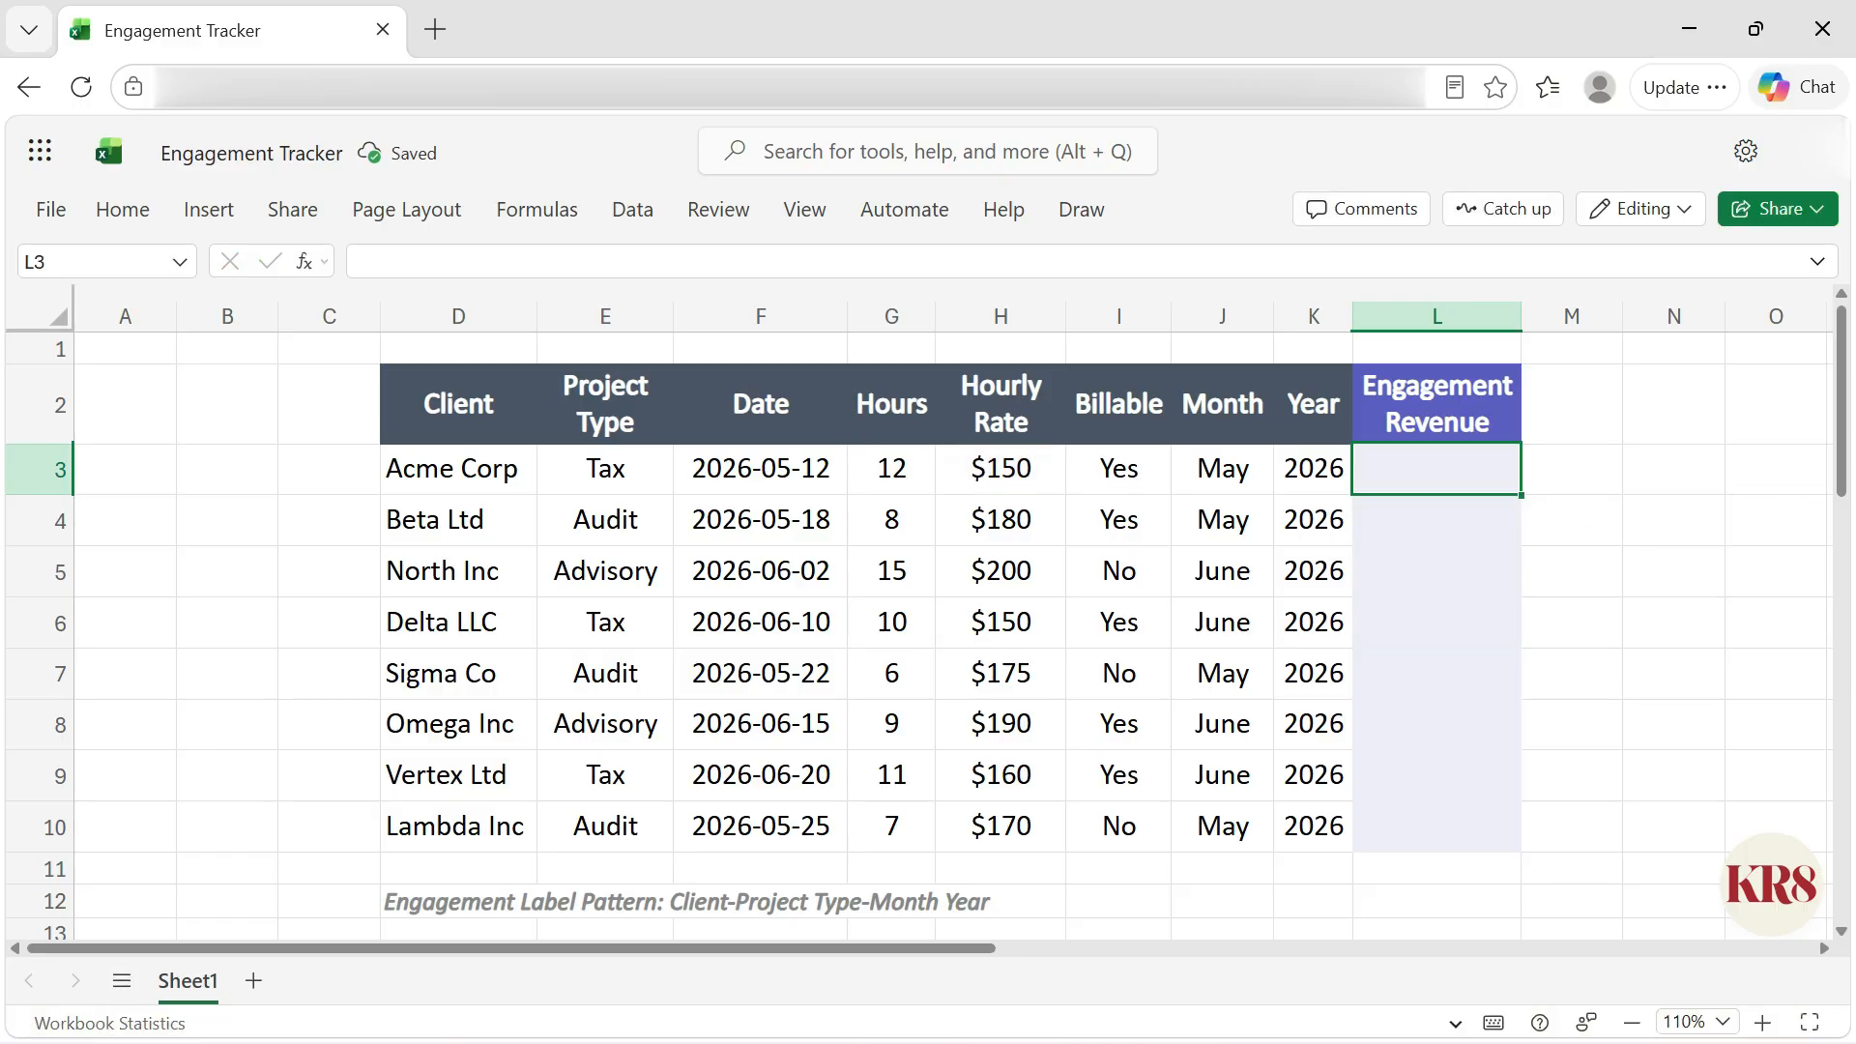
pyautogui.write('=')
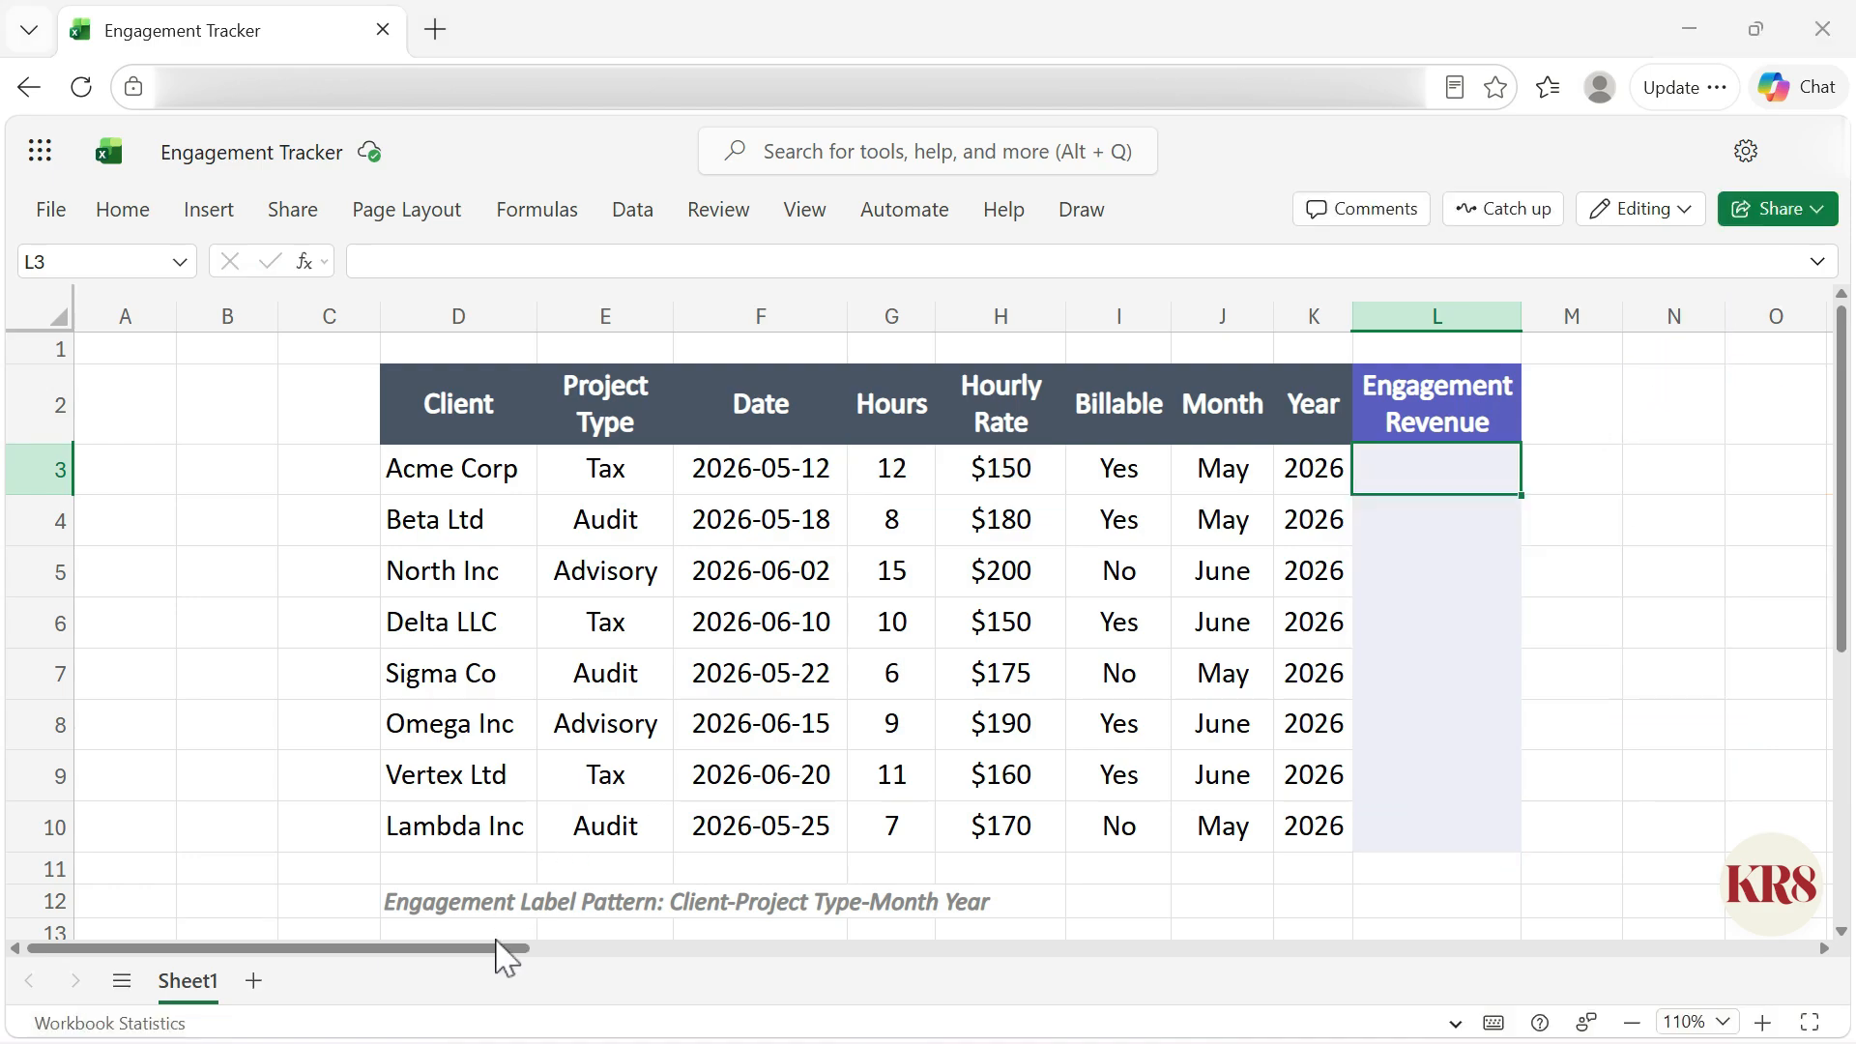
# Step: Ask Copilot to Calculate Engagement Revenue using Hours and Hourly Rate
pyautogui.moveTo(501, 952); pyautogui.dragTo(580, 953)
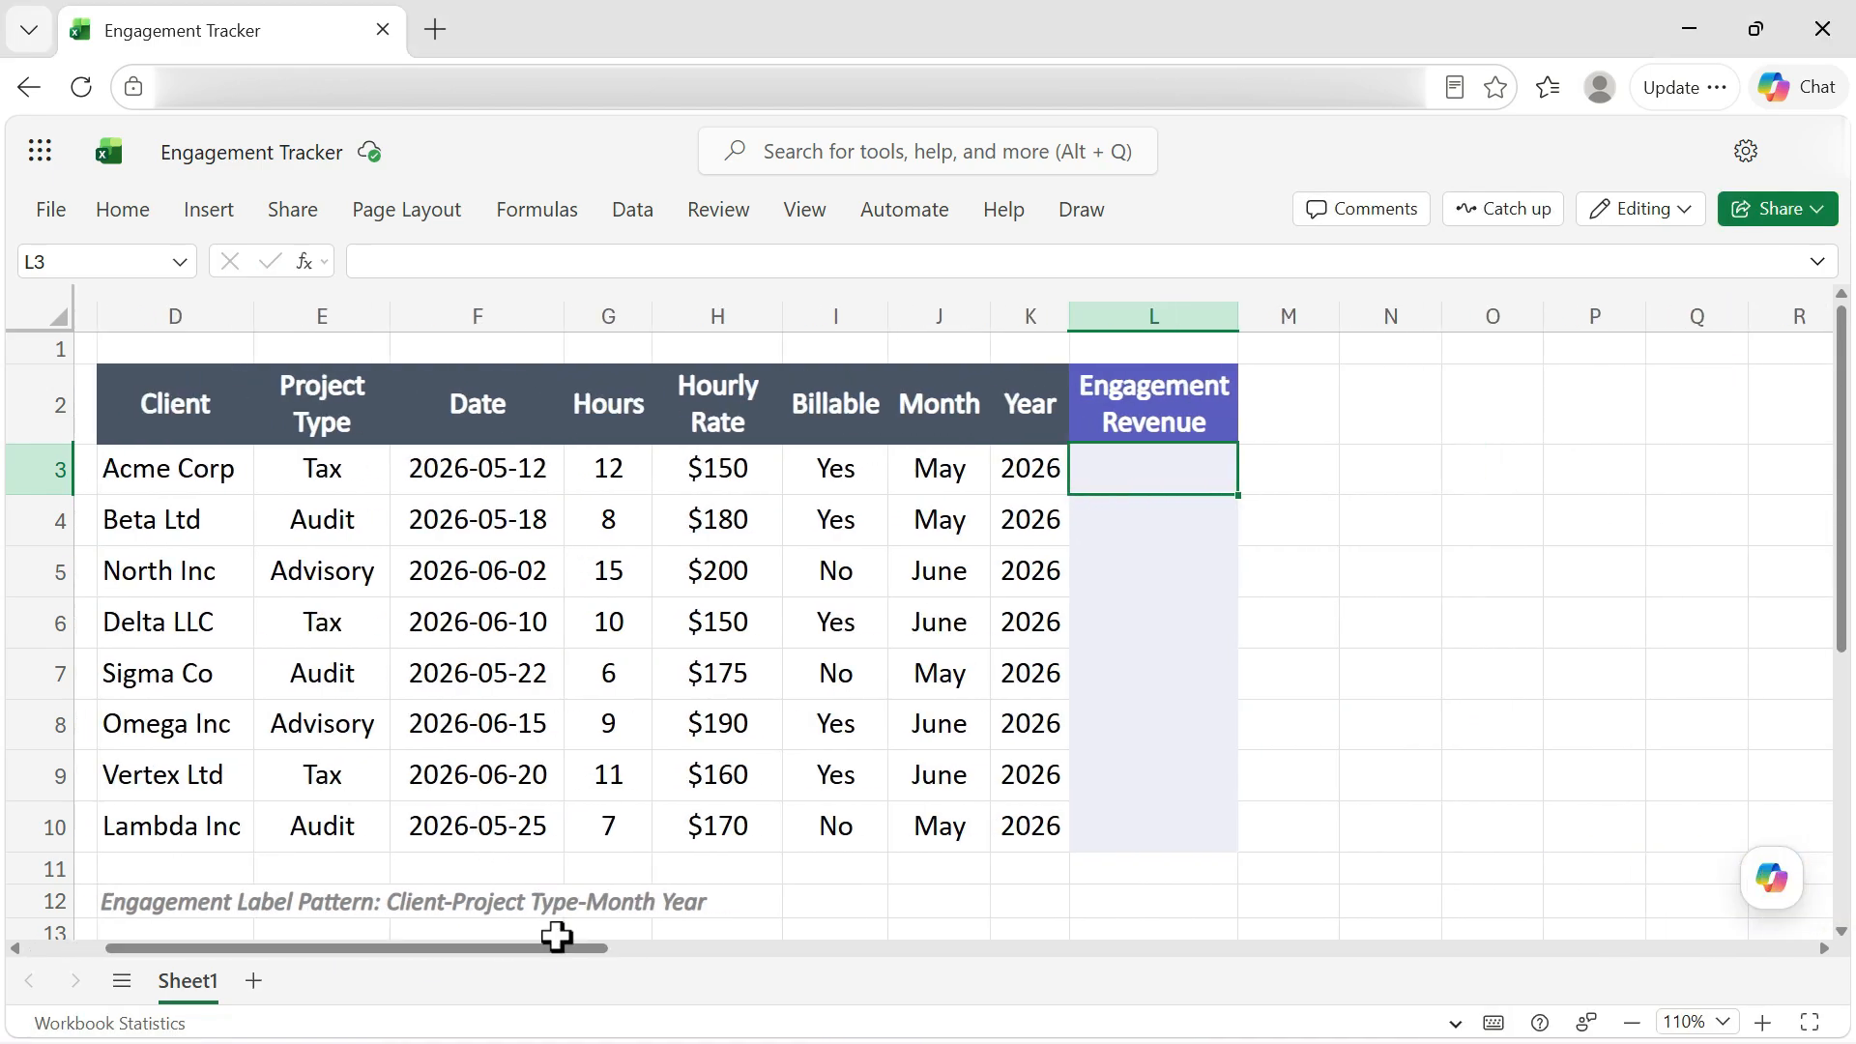
pyautogui.click(1776, 882)
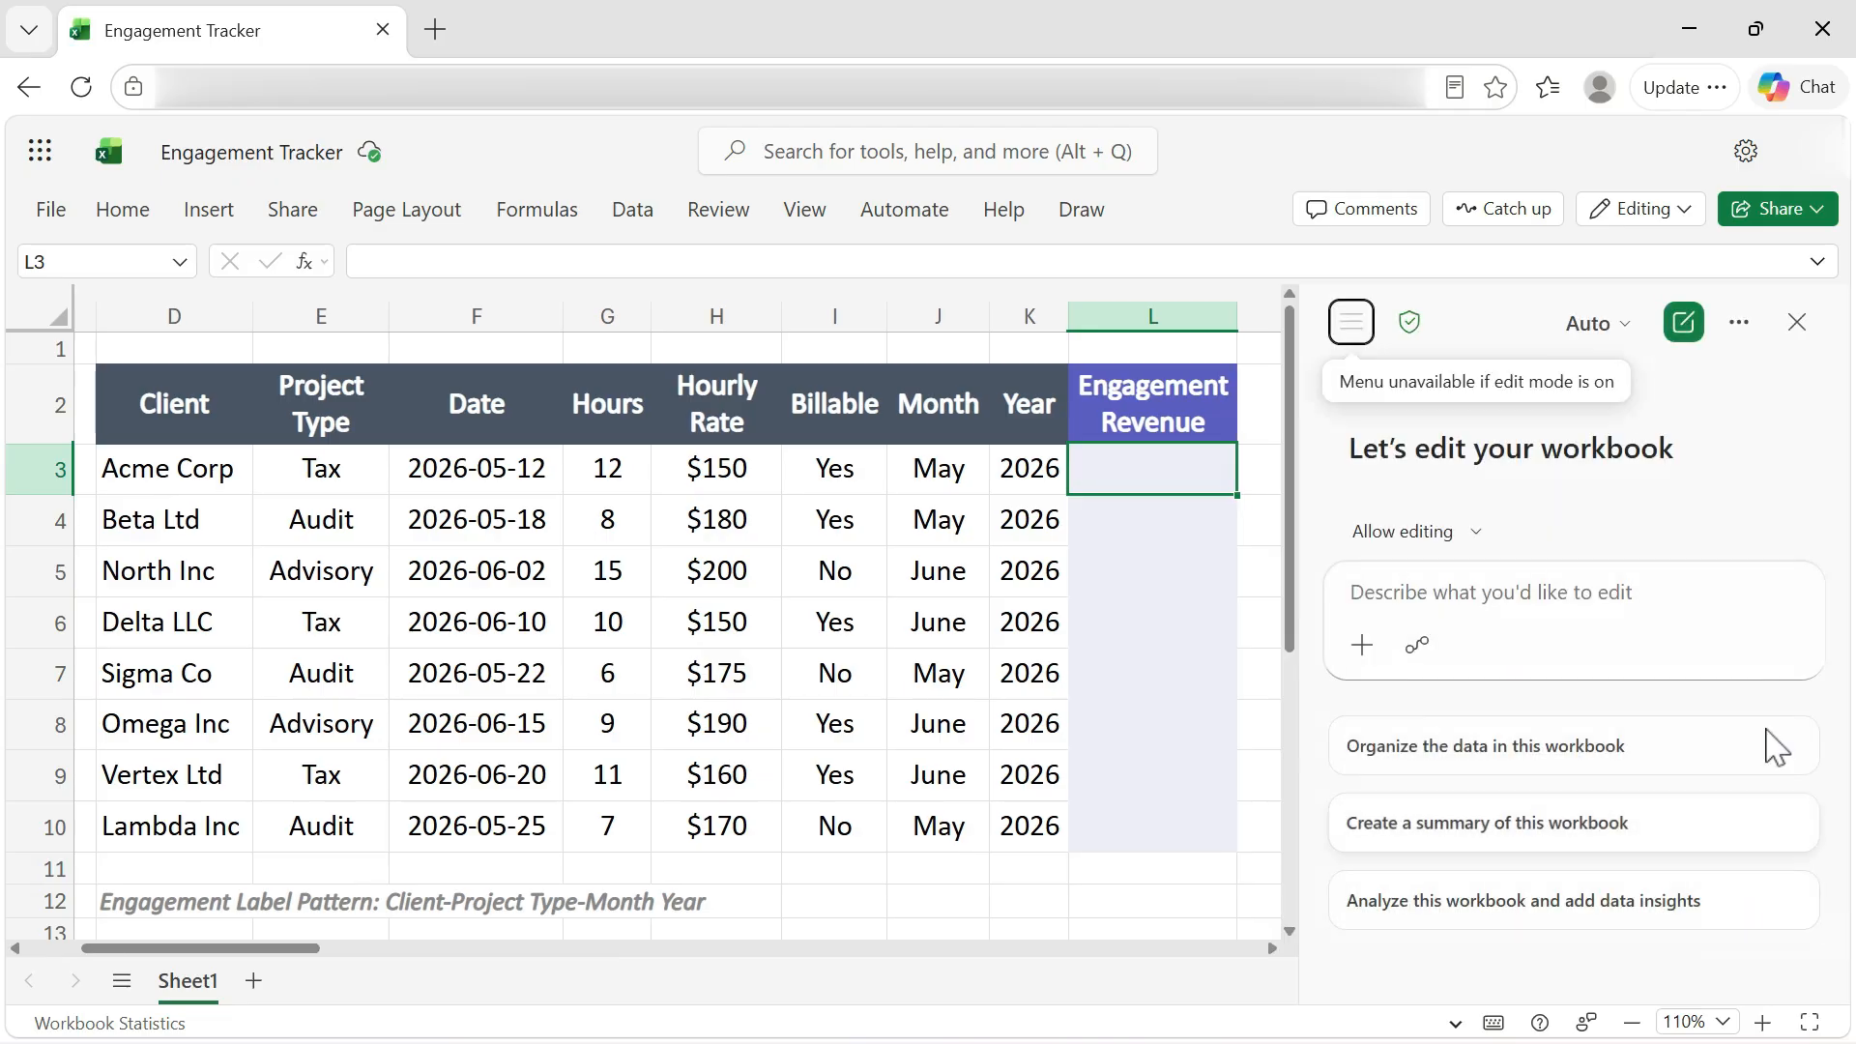
pyautogui.click(1756, 586)
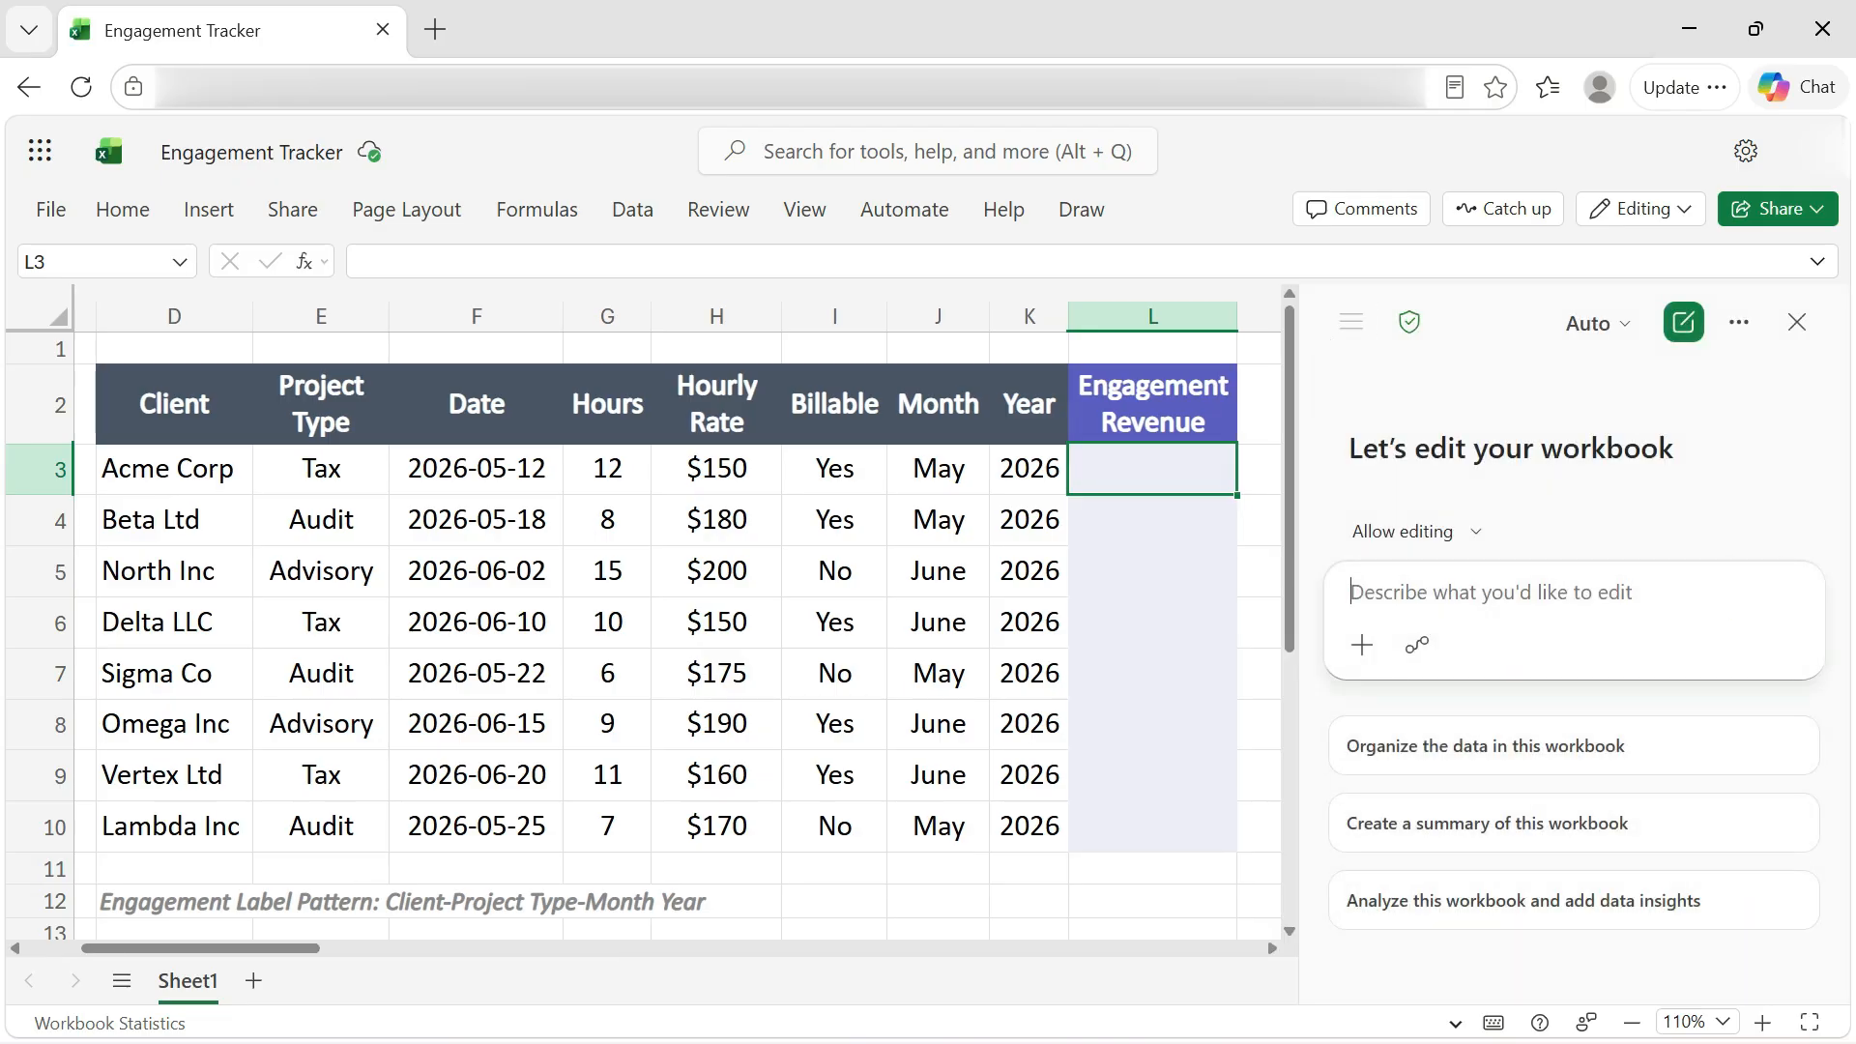
pyautogui.write('Cal')
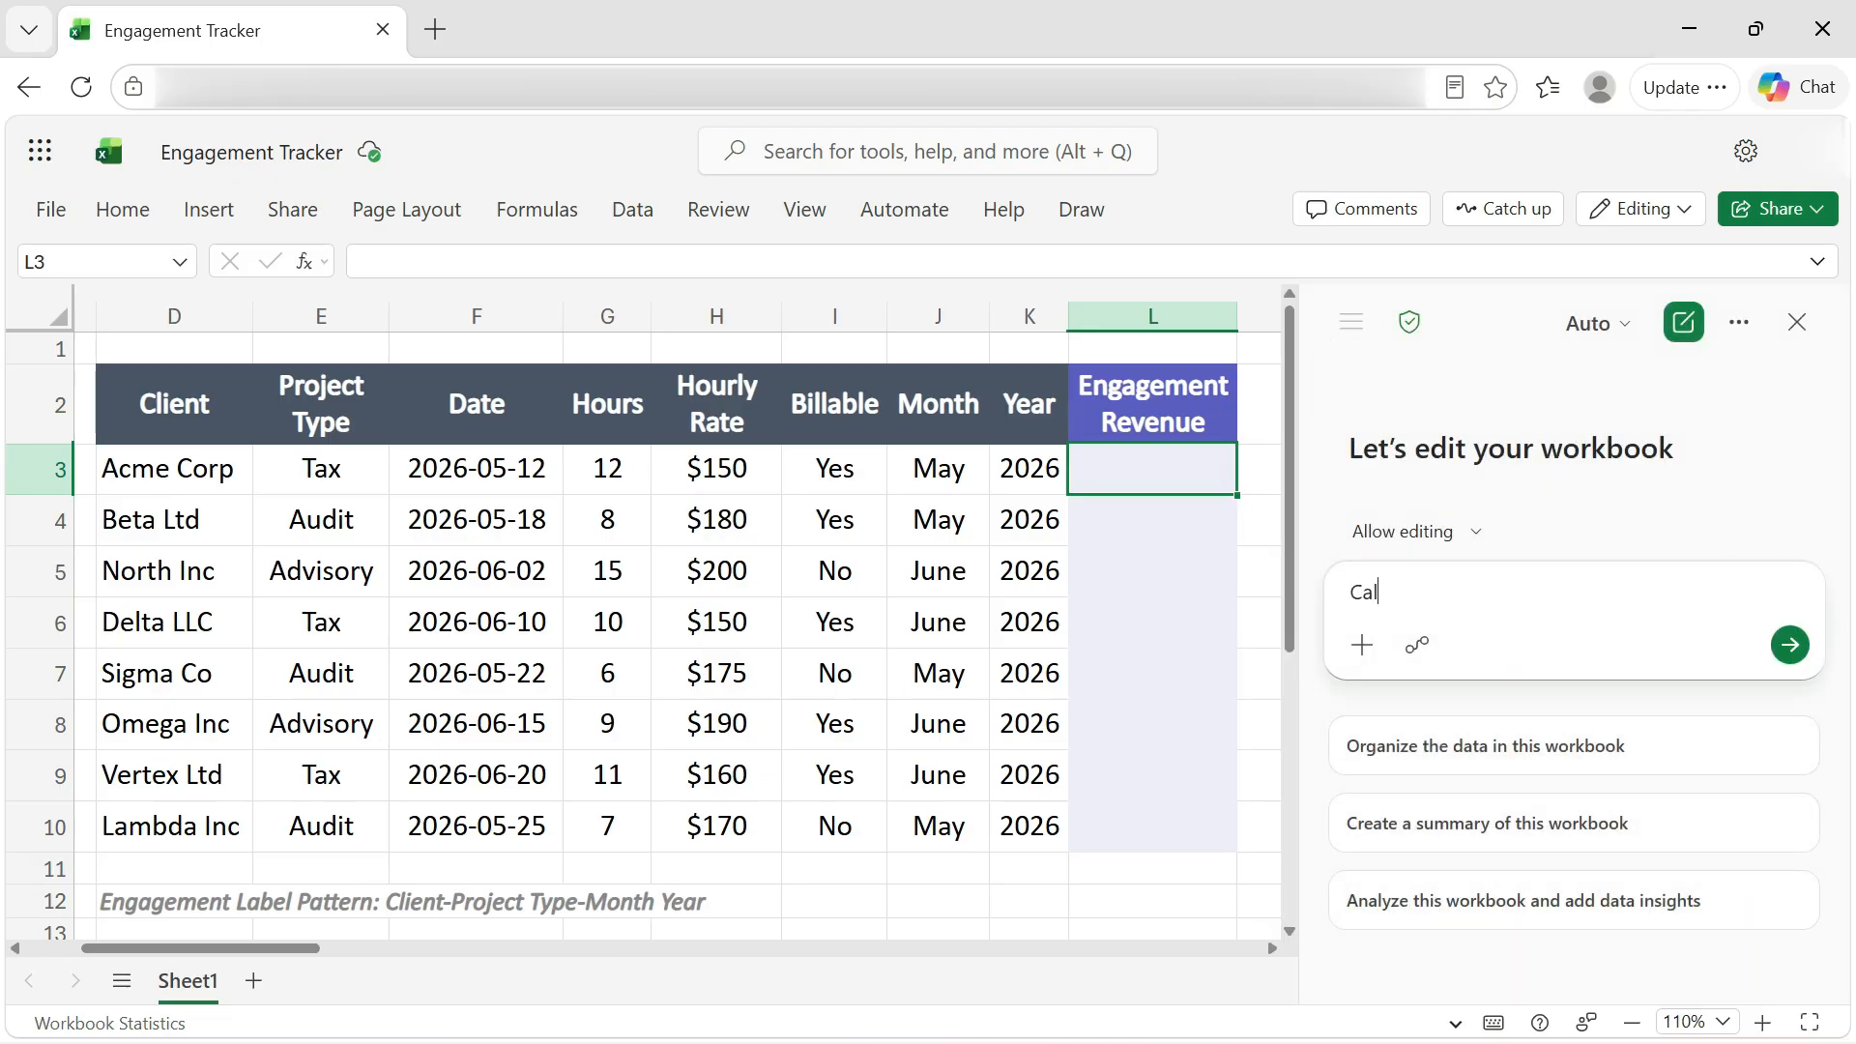
pyautogui.write('culate Engagement Revenue using Hours and Hourly Rate')
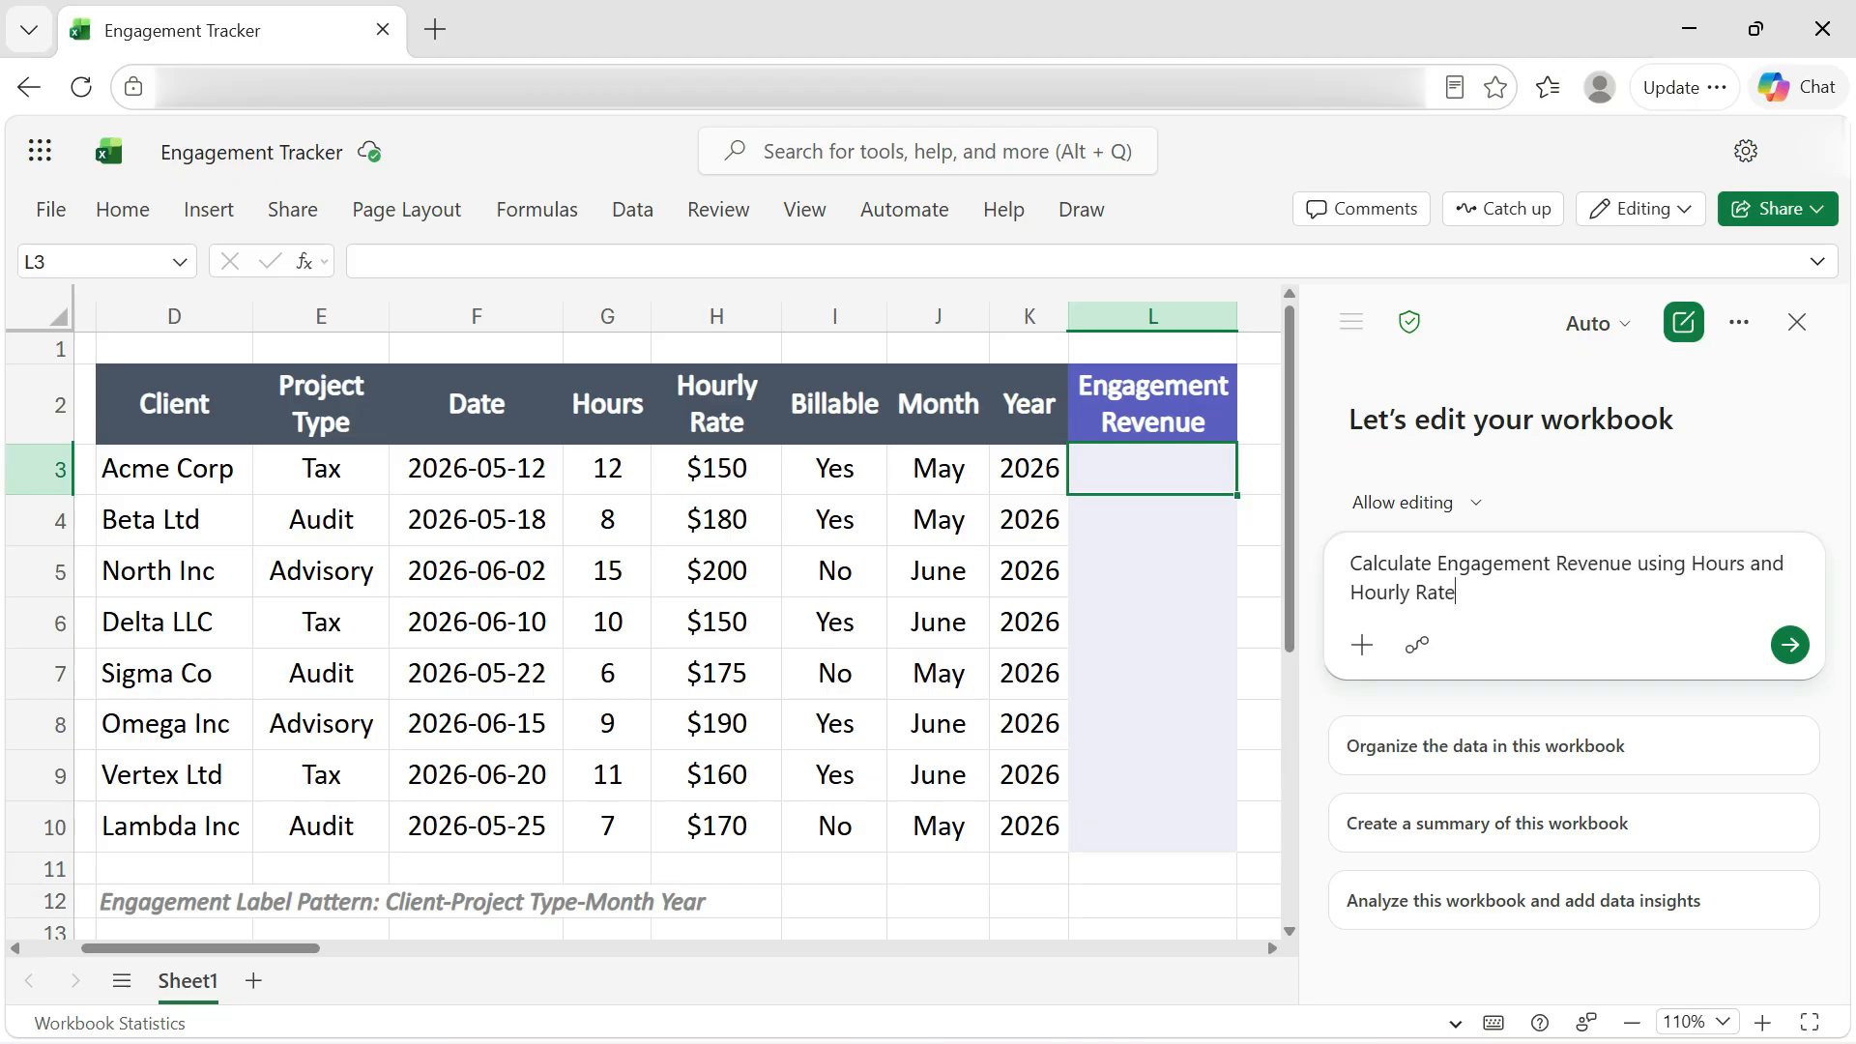
pyautogui.press('Return')
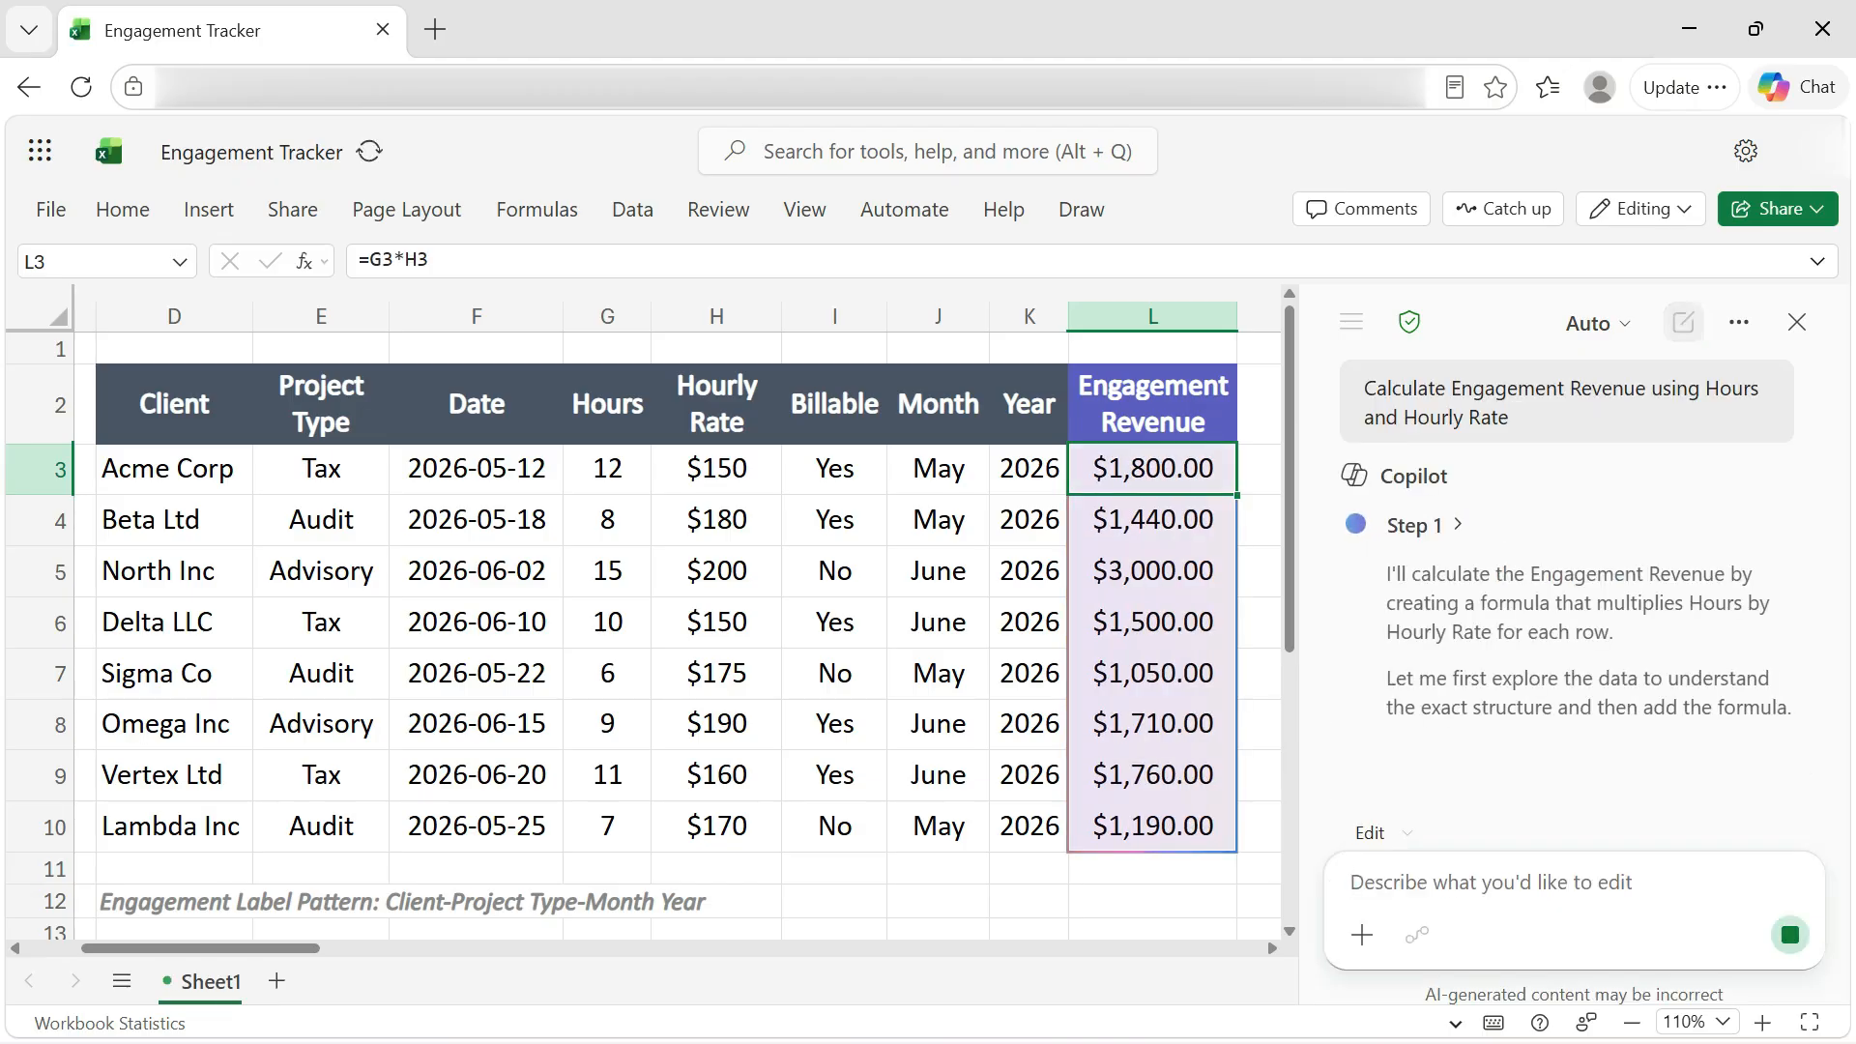
# Step: Confirm the Copilot edit as done and close the Copilot pane
pyautogui.scroll(-10, 1823, 676)
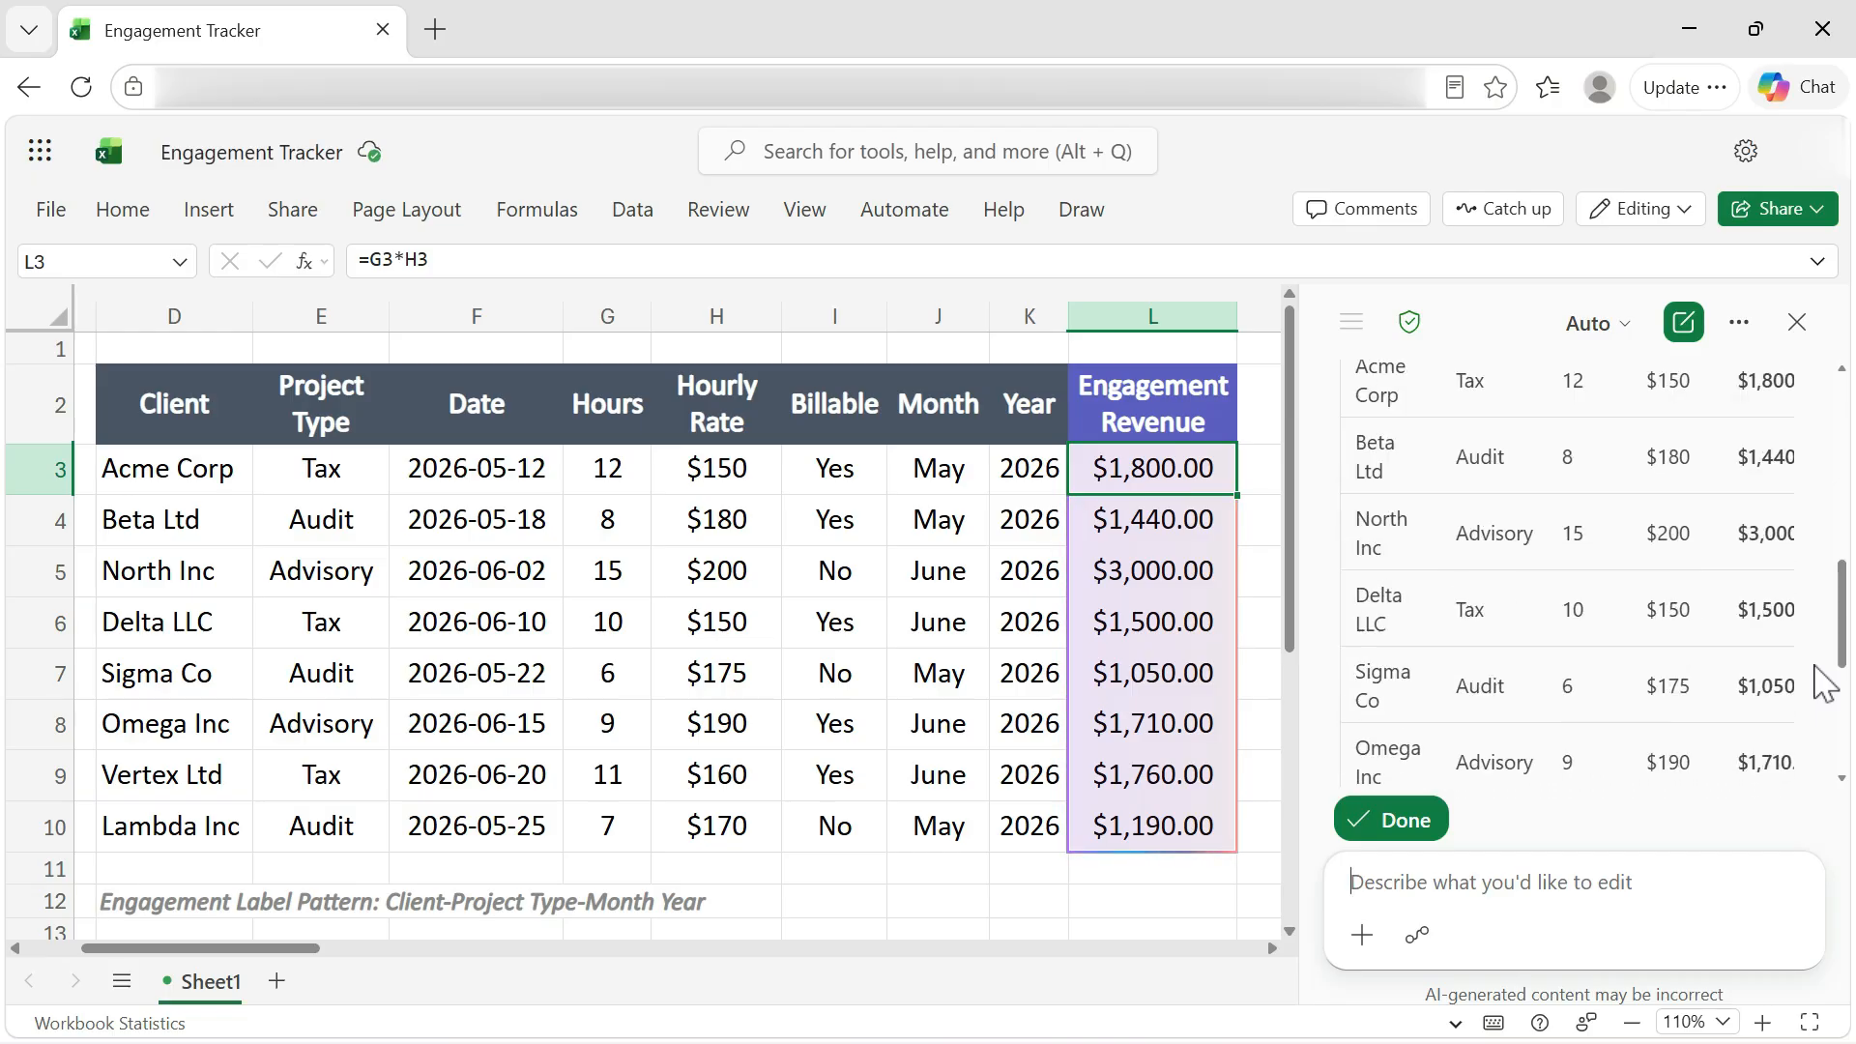
pyautogui.click(1390, 820)
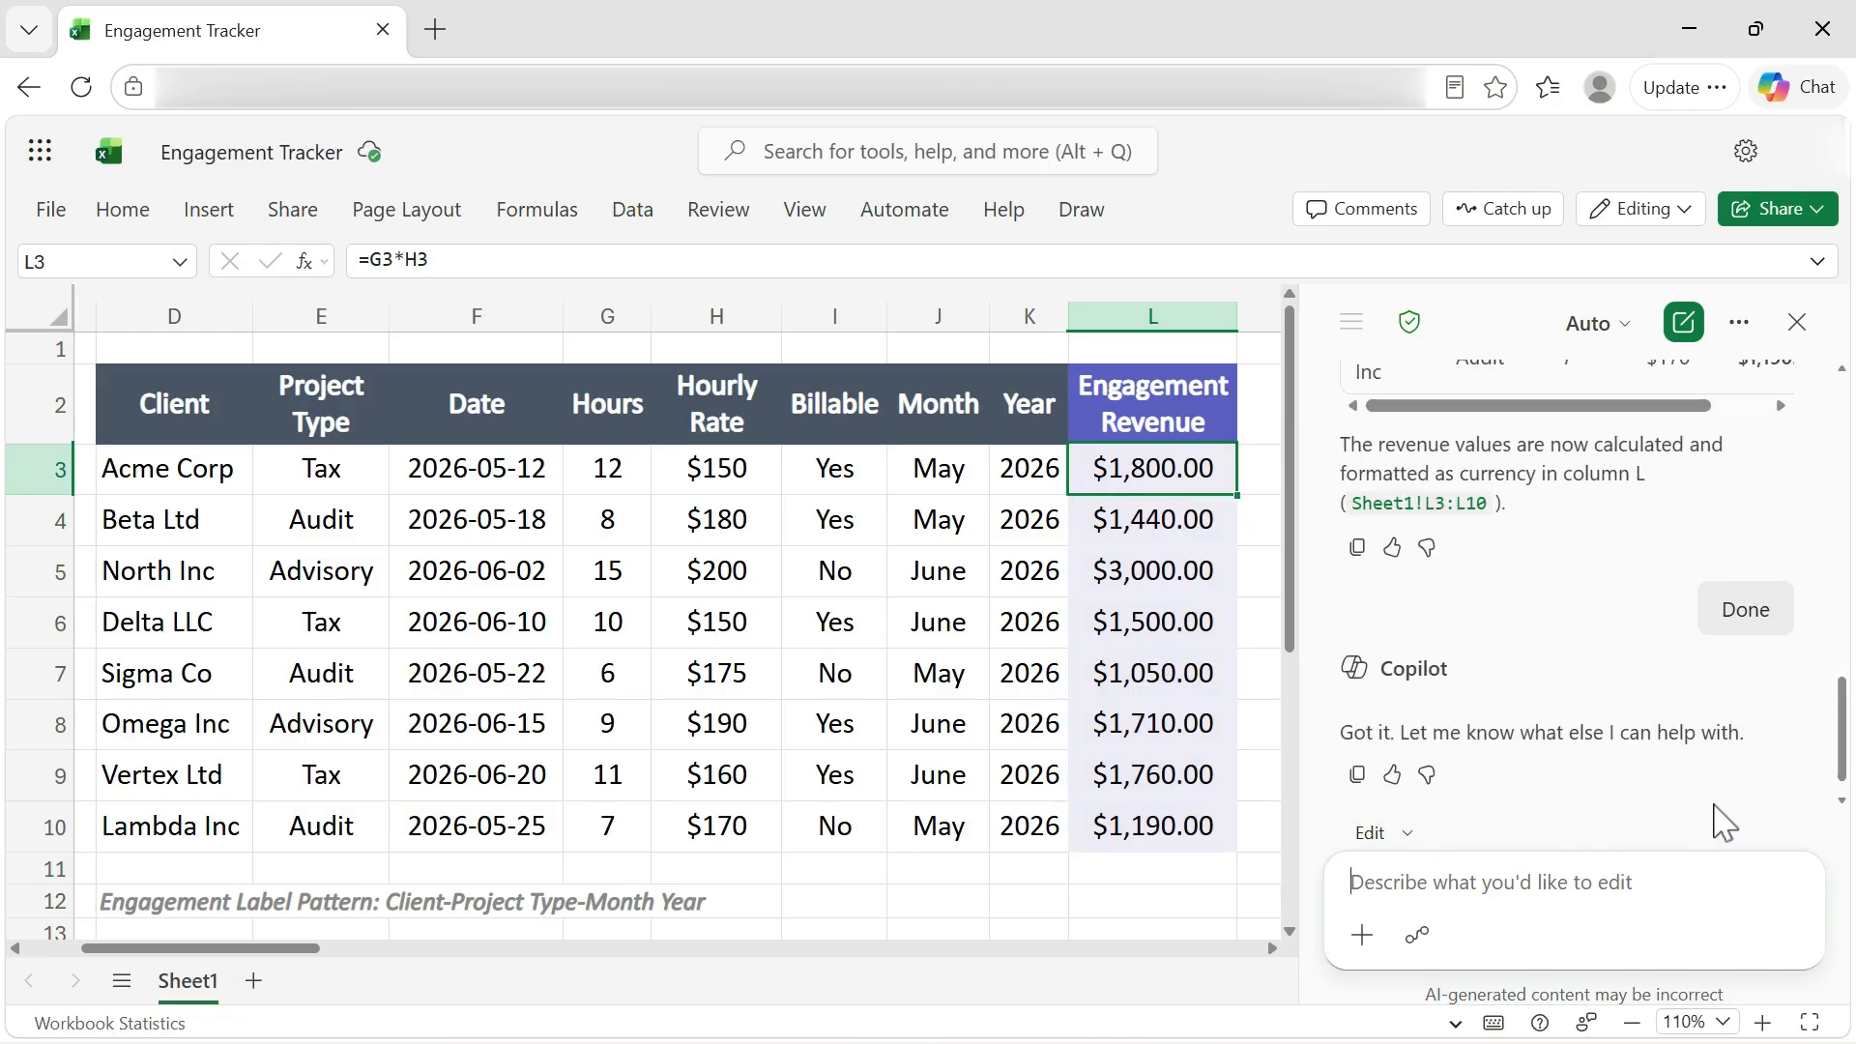
pyautogui.click(1795, 324)
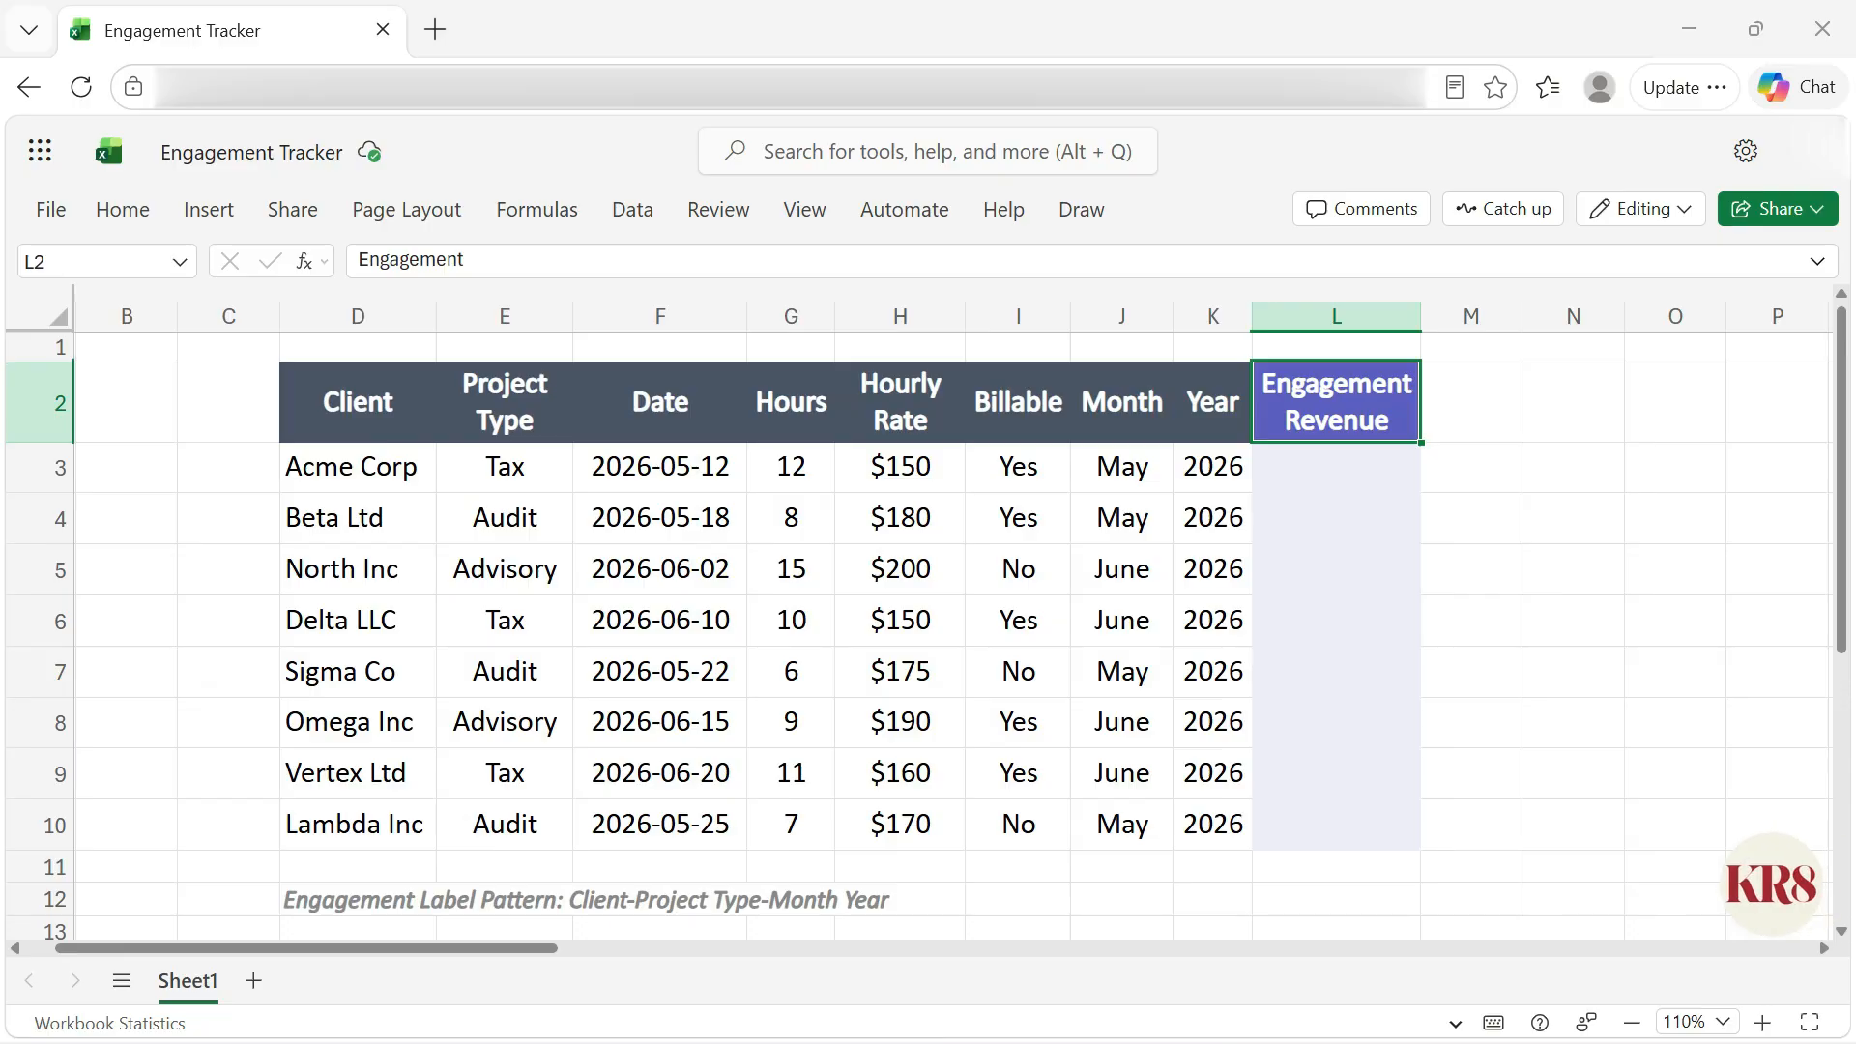
# Step: Enter the two-line header Billable Revenue in cell M2
pyautogui.click(1470, 401)
pyautogui.write('B')
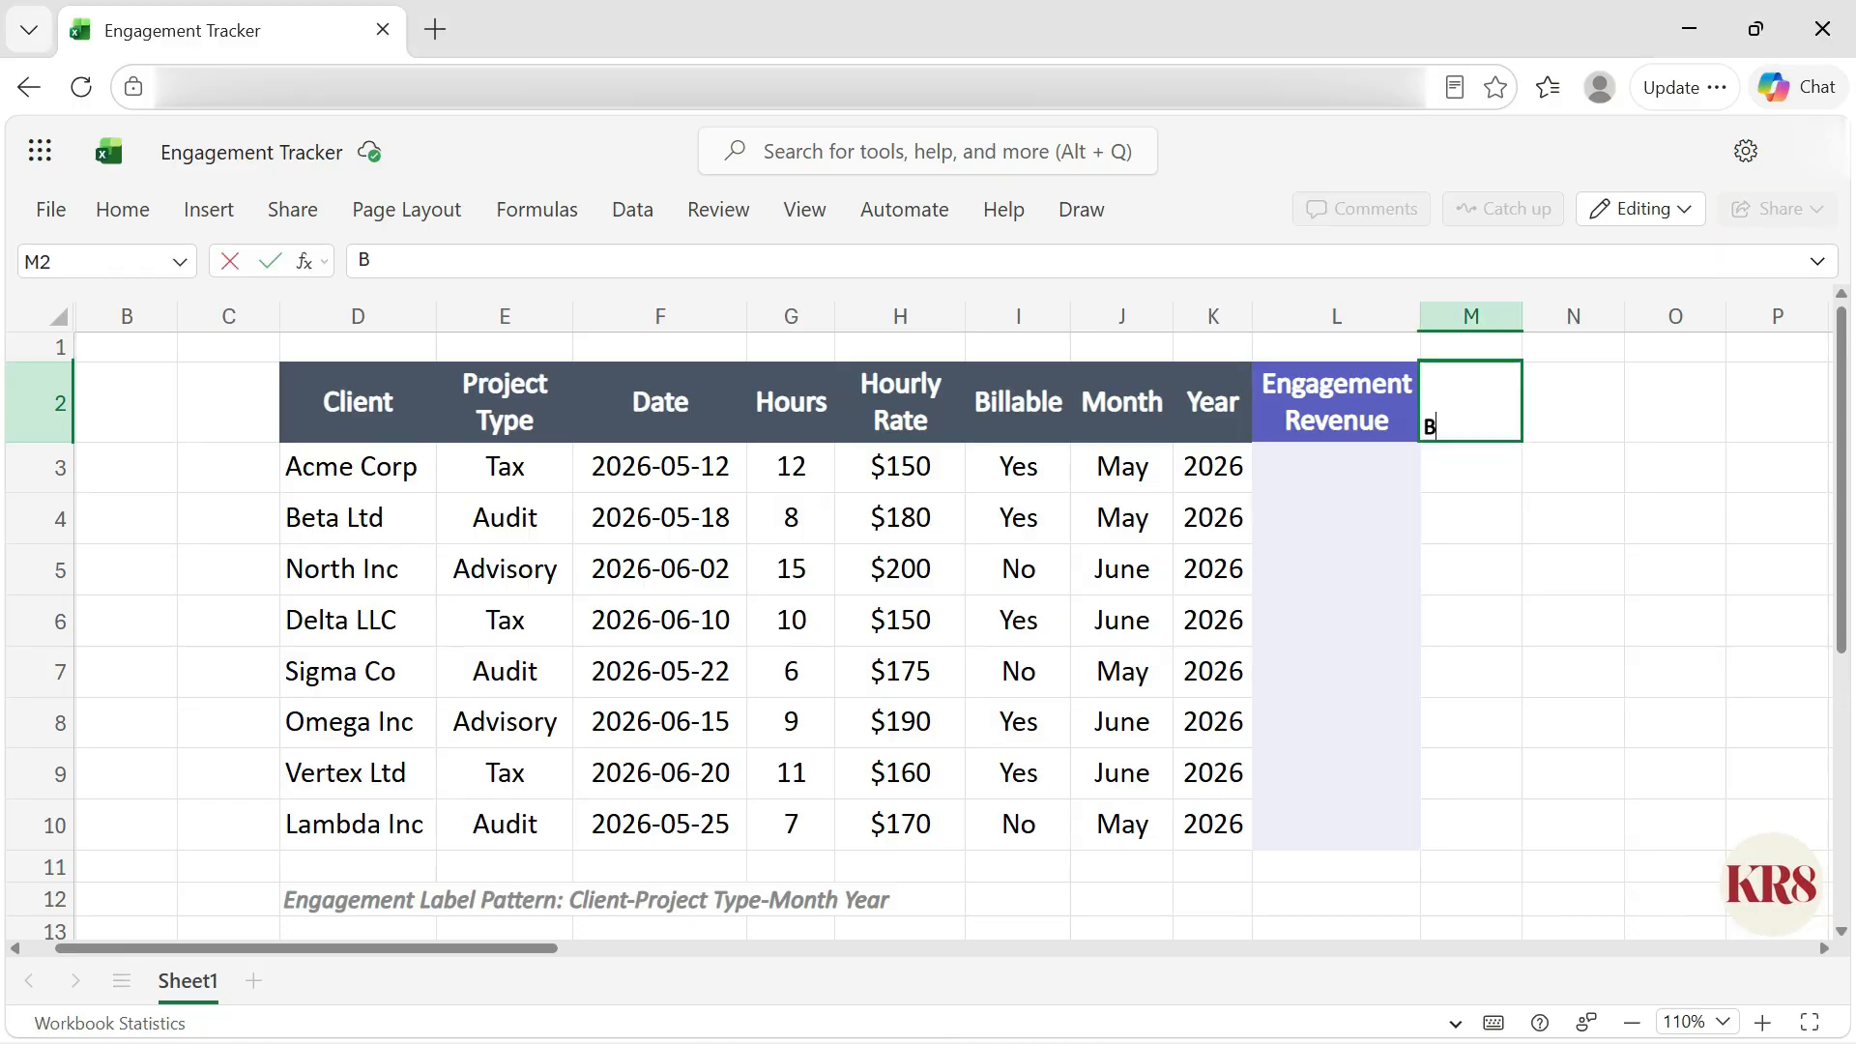
pyautogui.write('illable')
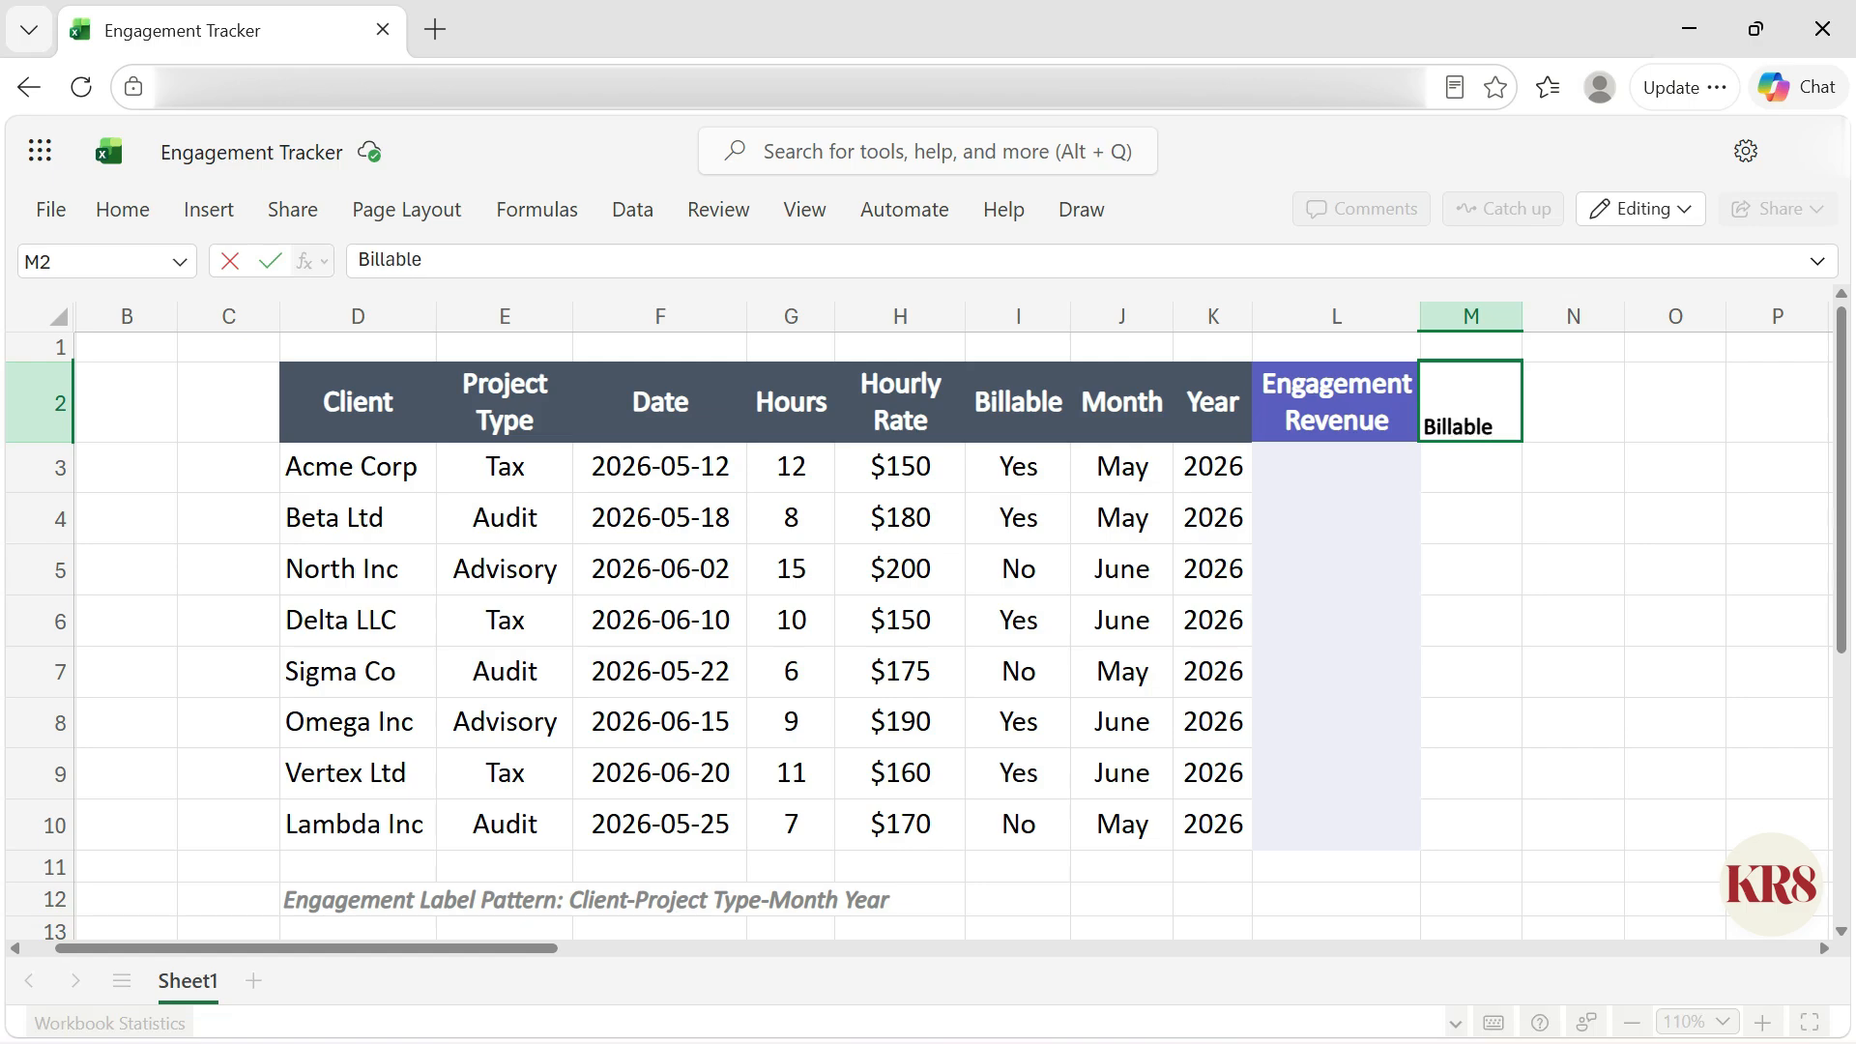
pyautogui.hotkey('alt', 'Return')
pyautogui.write('Revenue')
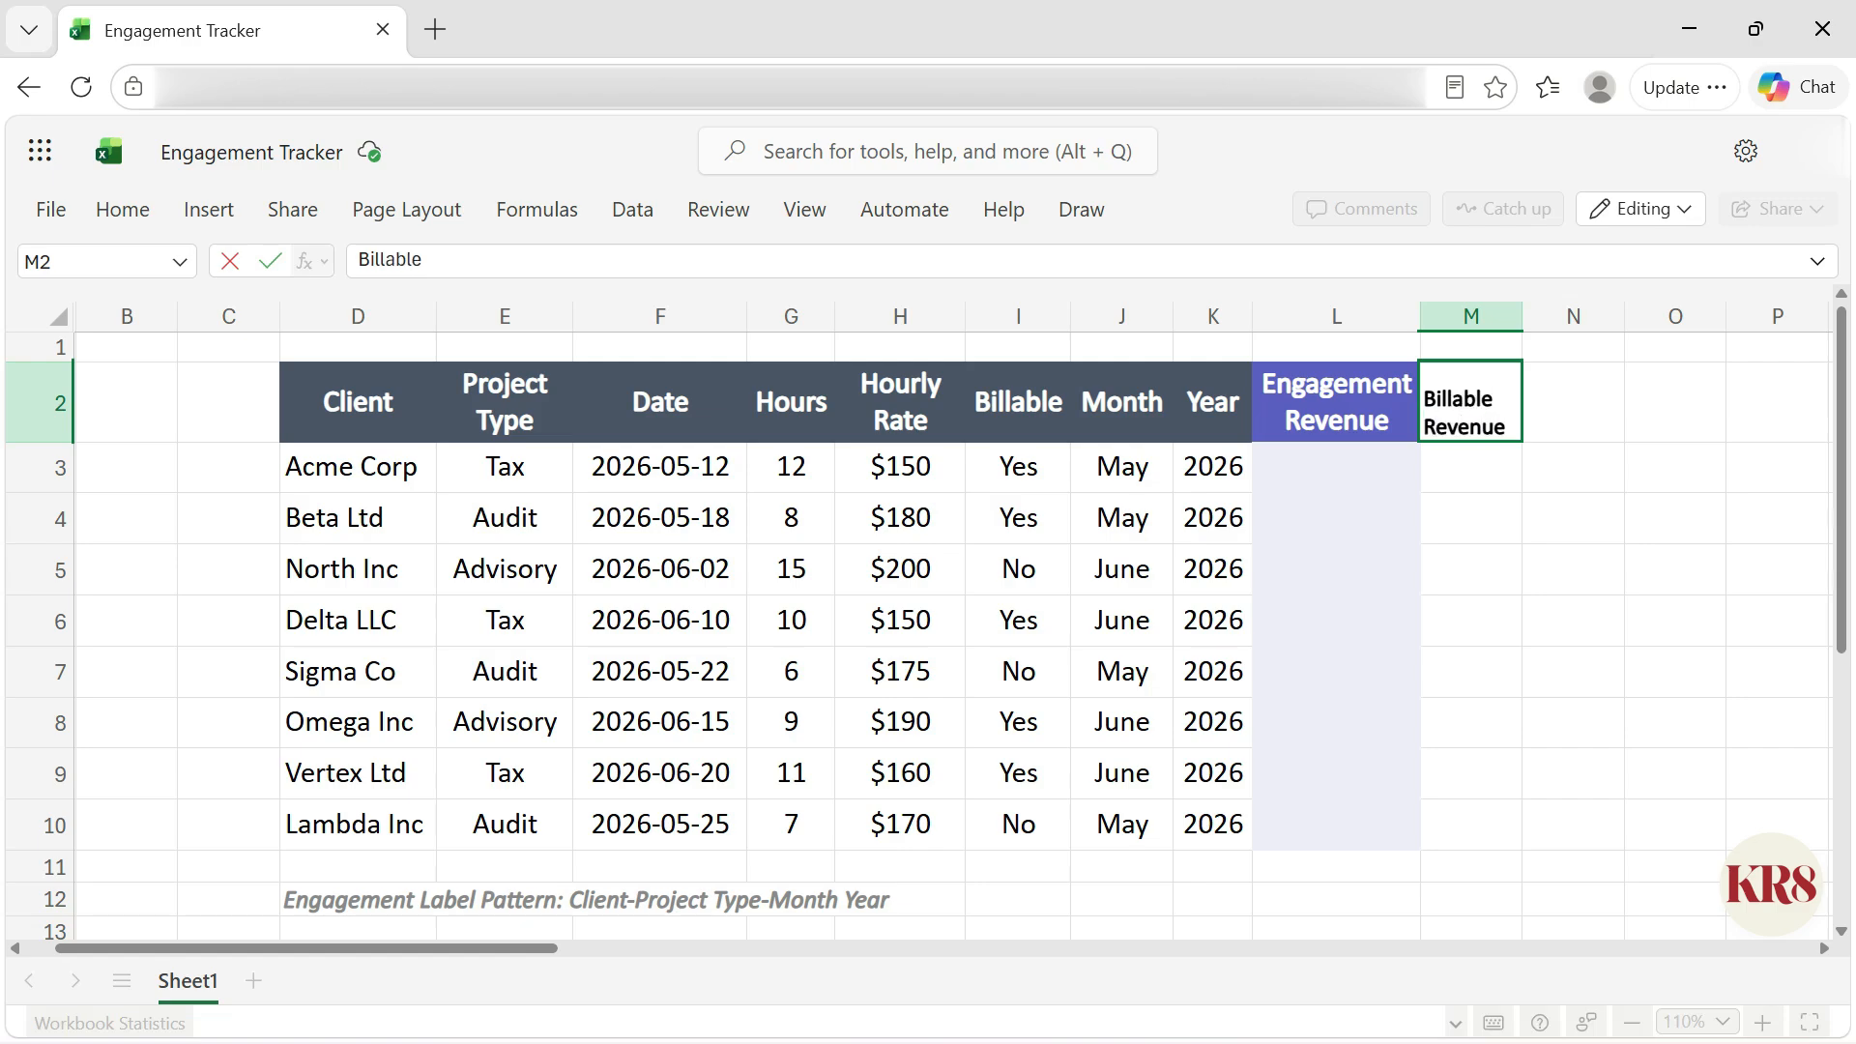
pyautogui.hotkey('ctrl', 'Return')
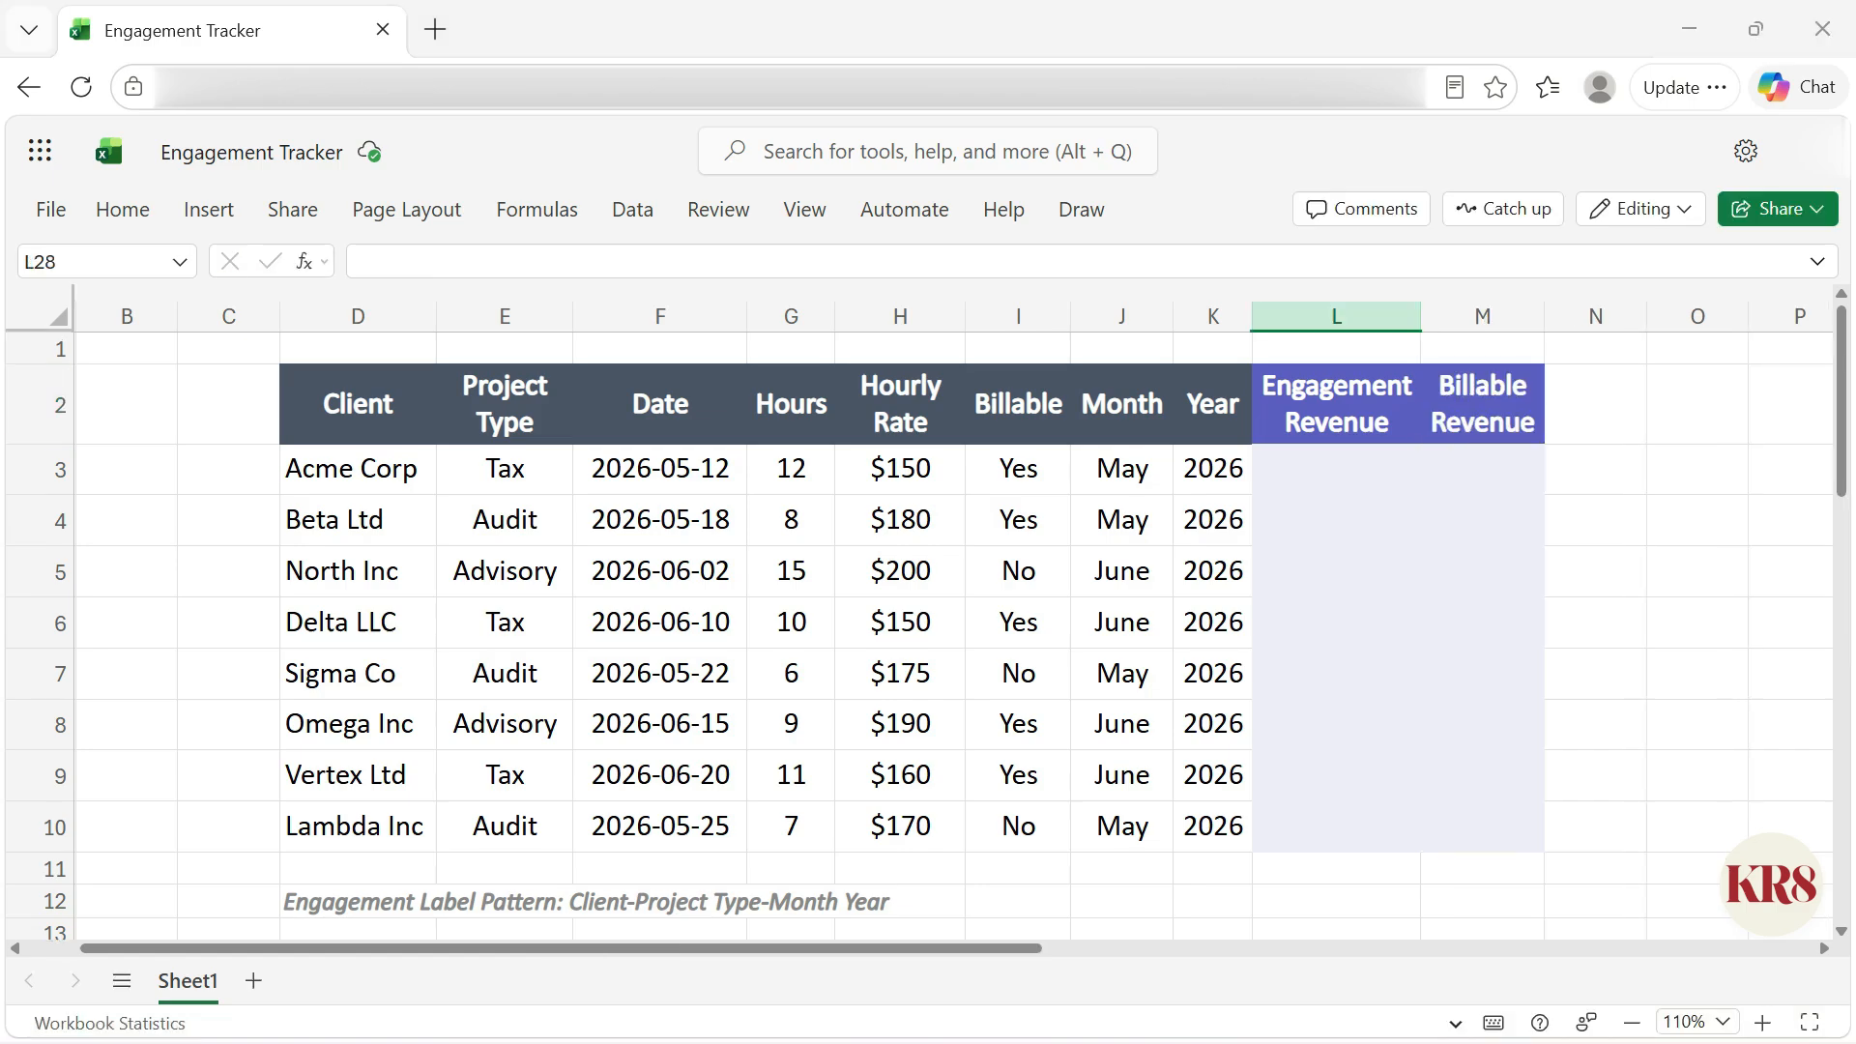
# Step: Accept the suggested formula =G3*H3 for Engagement Revenue in L3
pyautogui.click(1336, 467)
pyautogui.write('=')
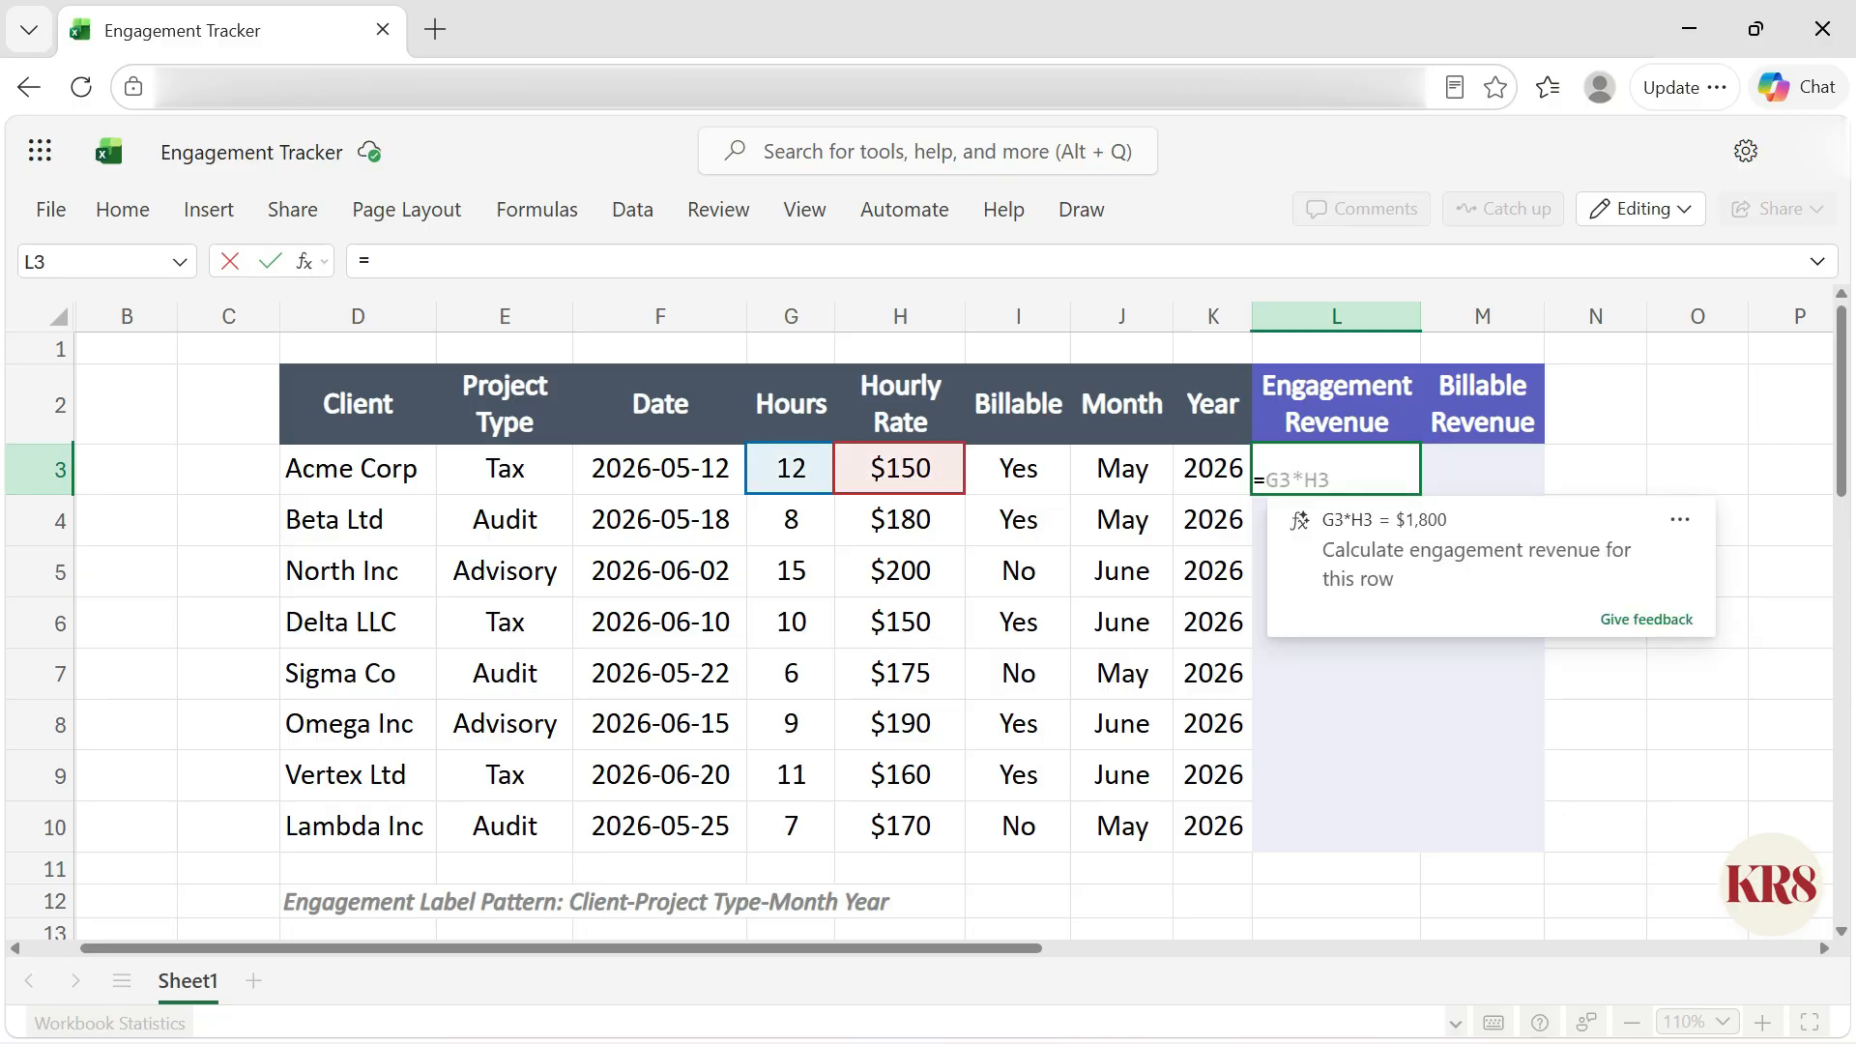
pyautogui.press('Tab')
pyautogui.hotkey('ctrl', 'Return')
# Step: Accept the suggested formula =IF(I3="Yes",G3*H3,0) for Billable Revenue in M3
pyautogui.click(1482, 467)
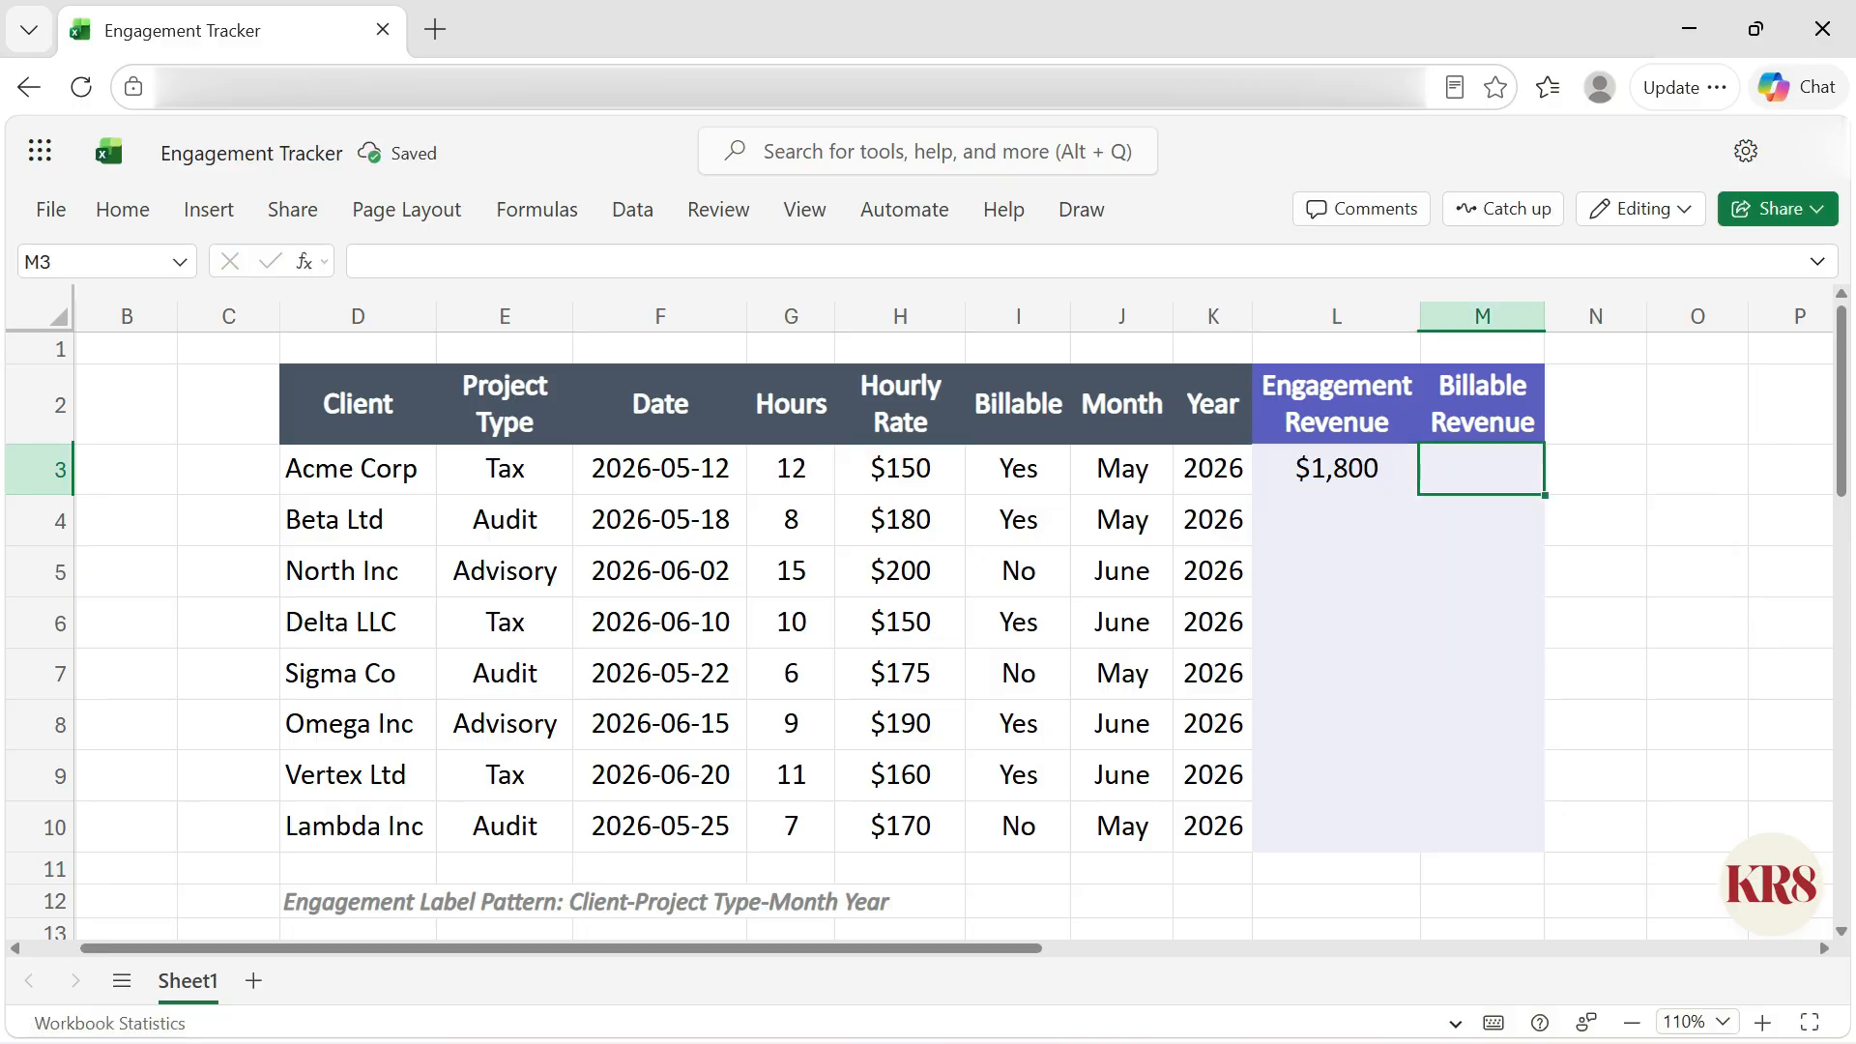
pyautogui.write('=')
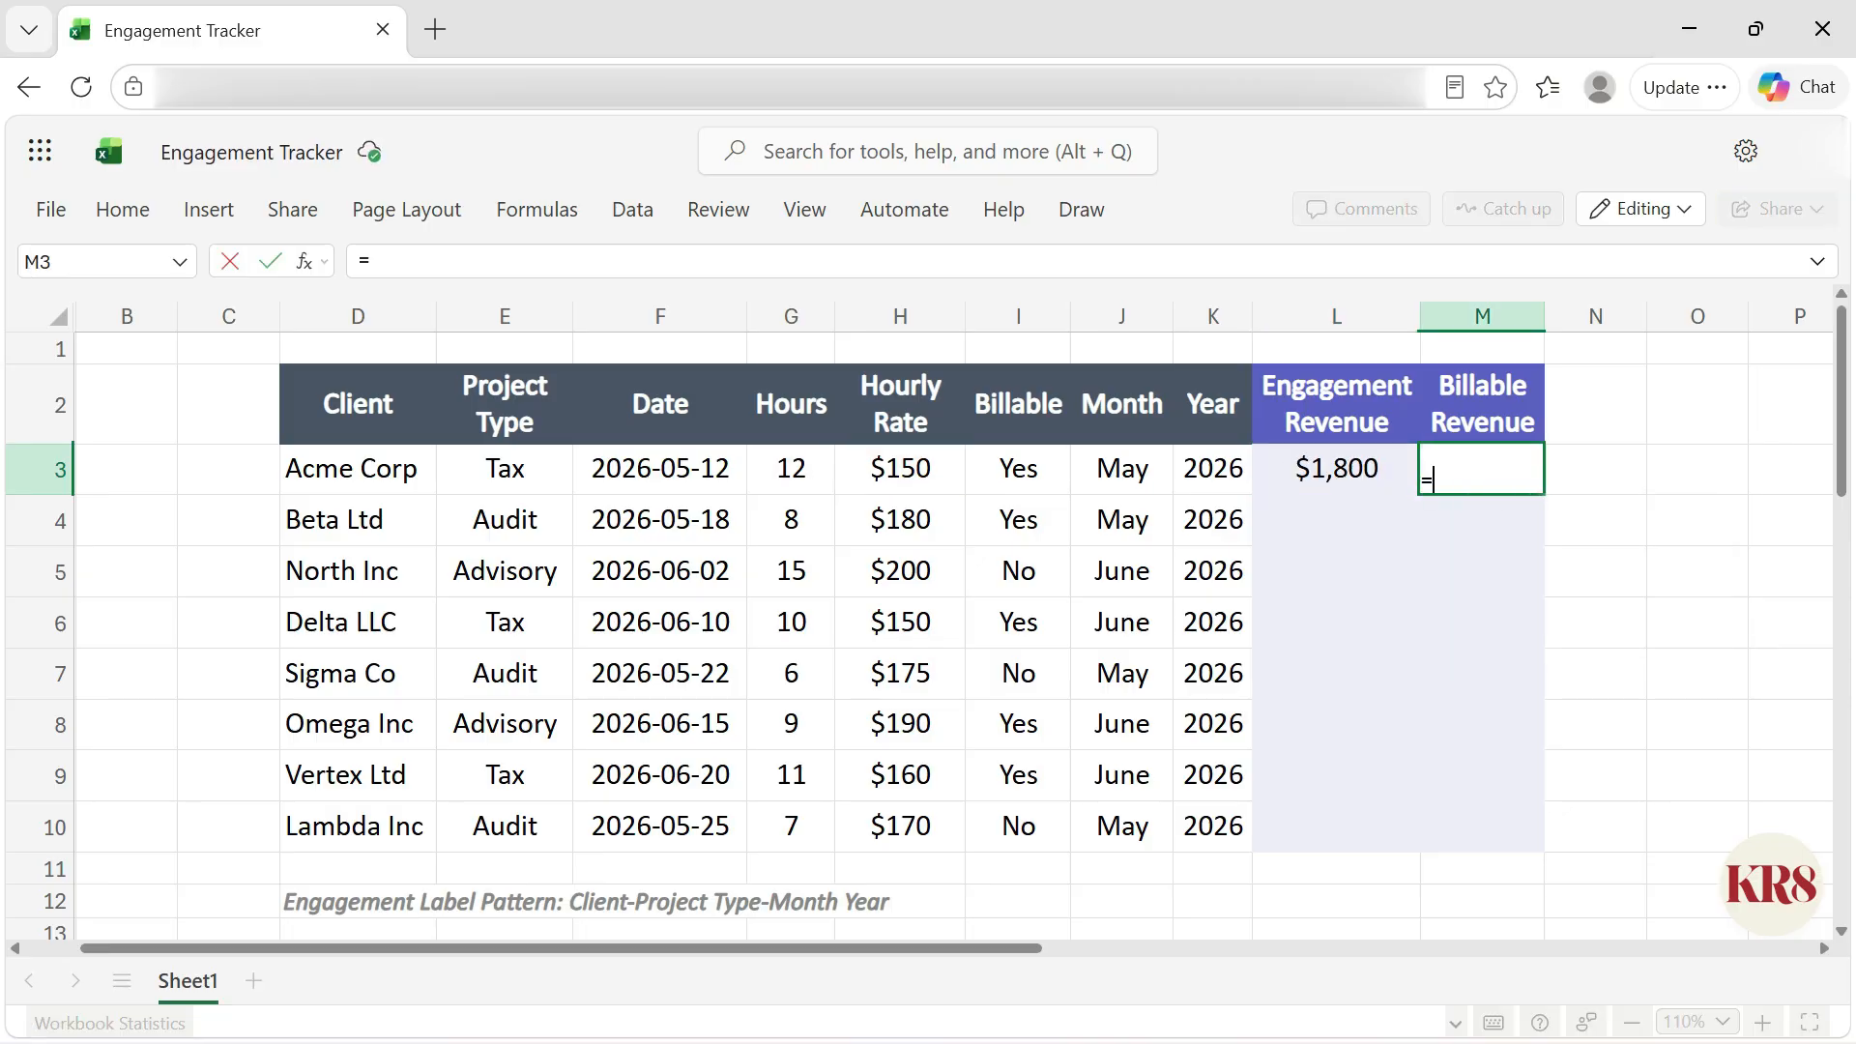
pyautogui.press('Tab')
pyautogui.hotkey('ctrl', 'Return')
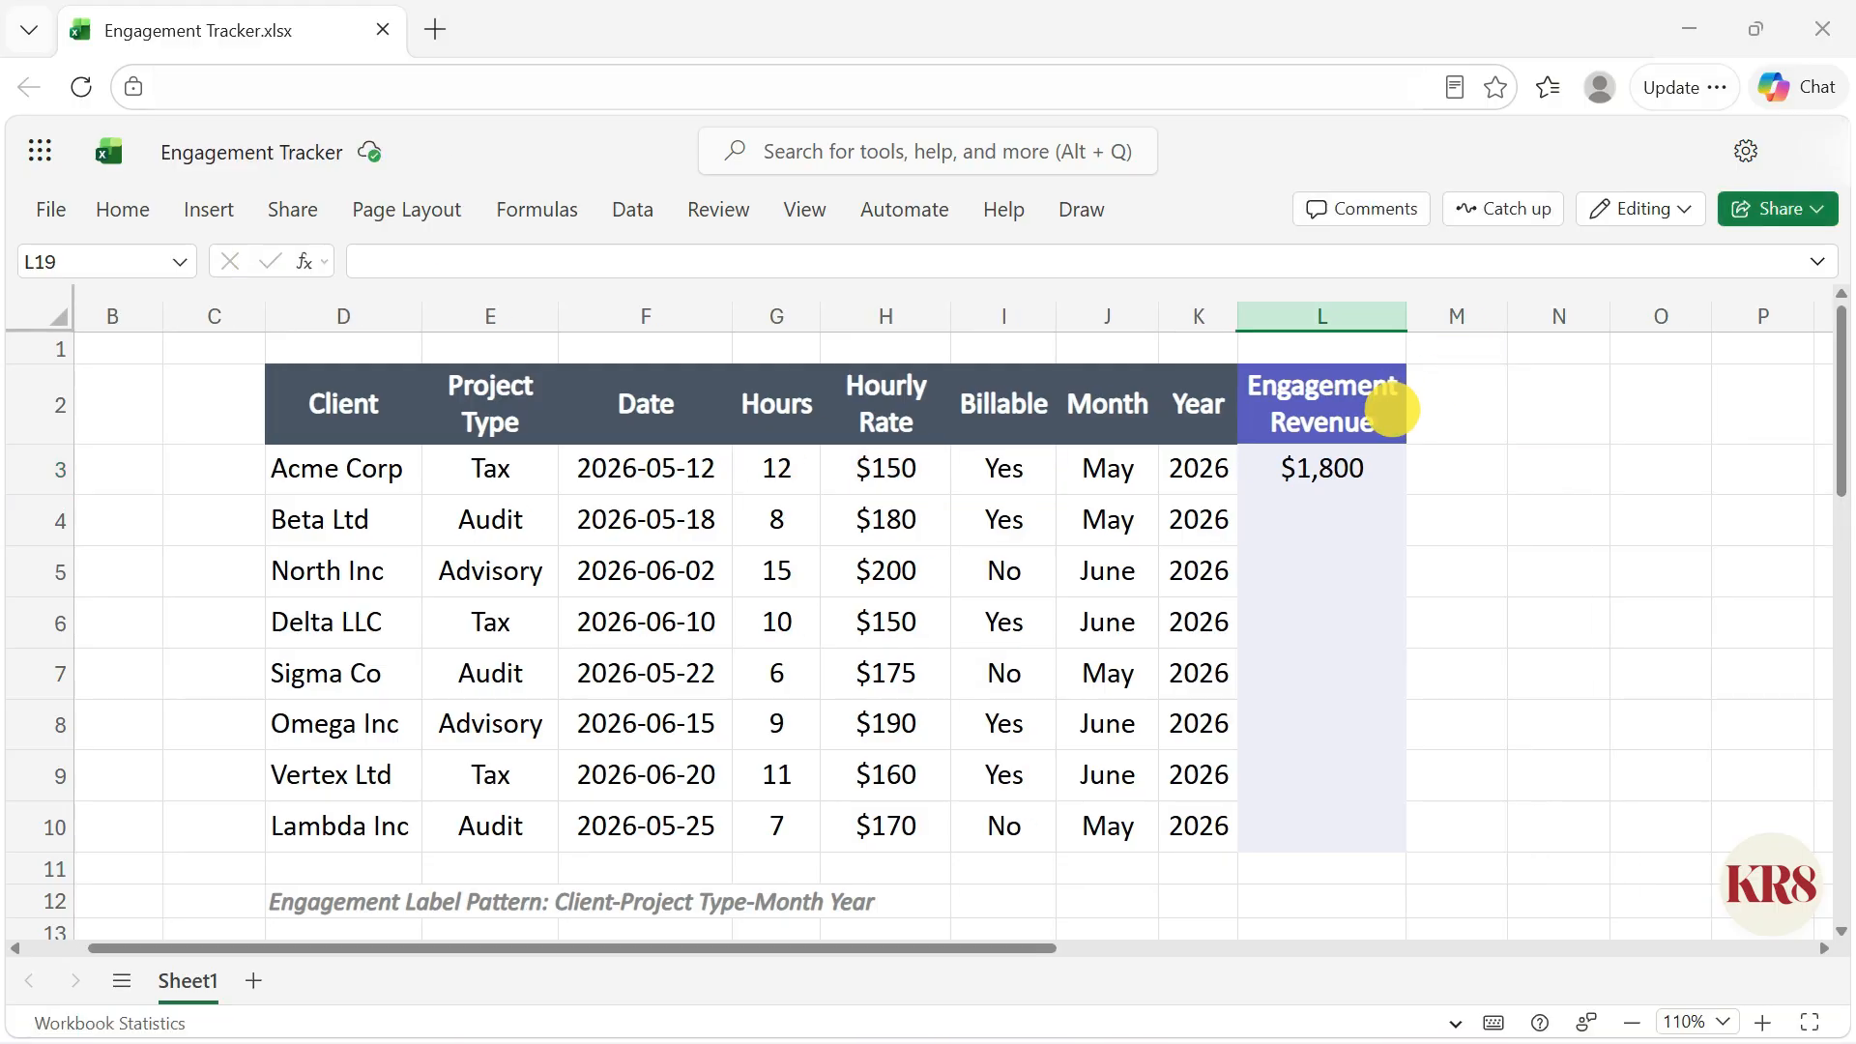
# Step: Fill both revenue formulas down to row 10 and review the formulas in L3 and M3
pyautogui.moveTo(1392, 410); pyautogui.dragTo(1361, 817)
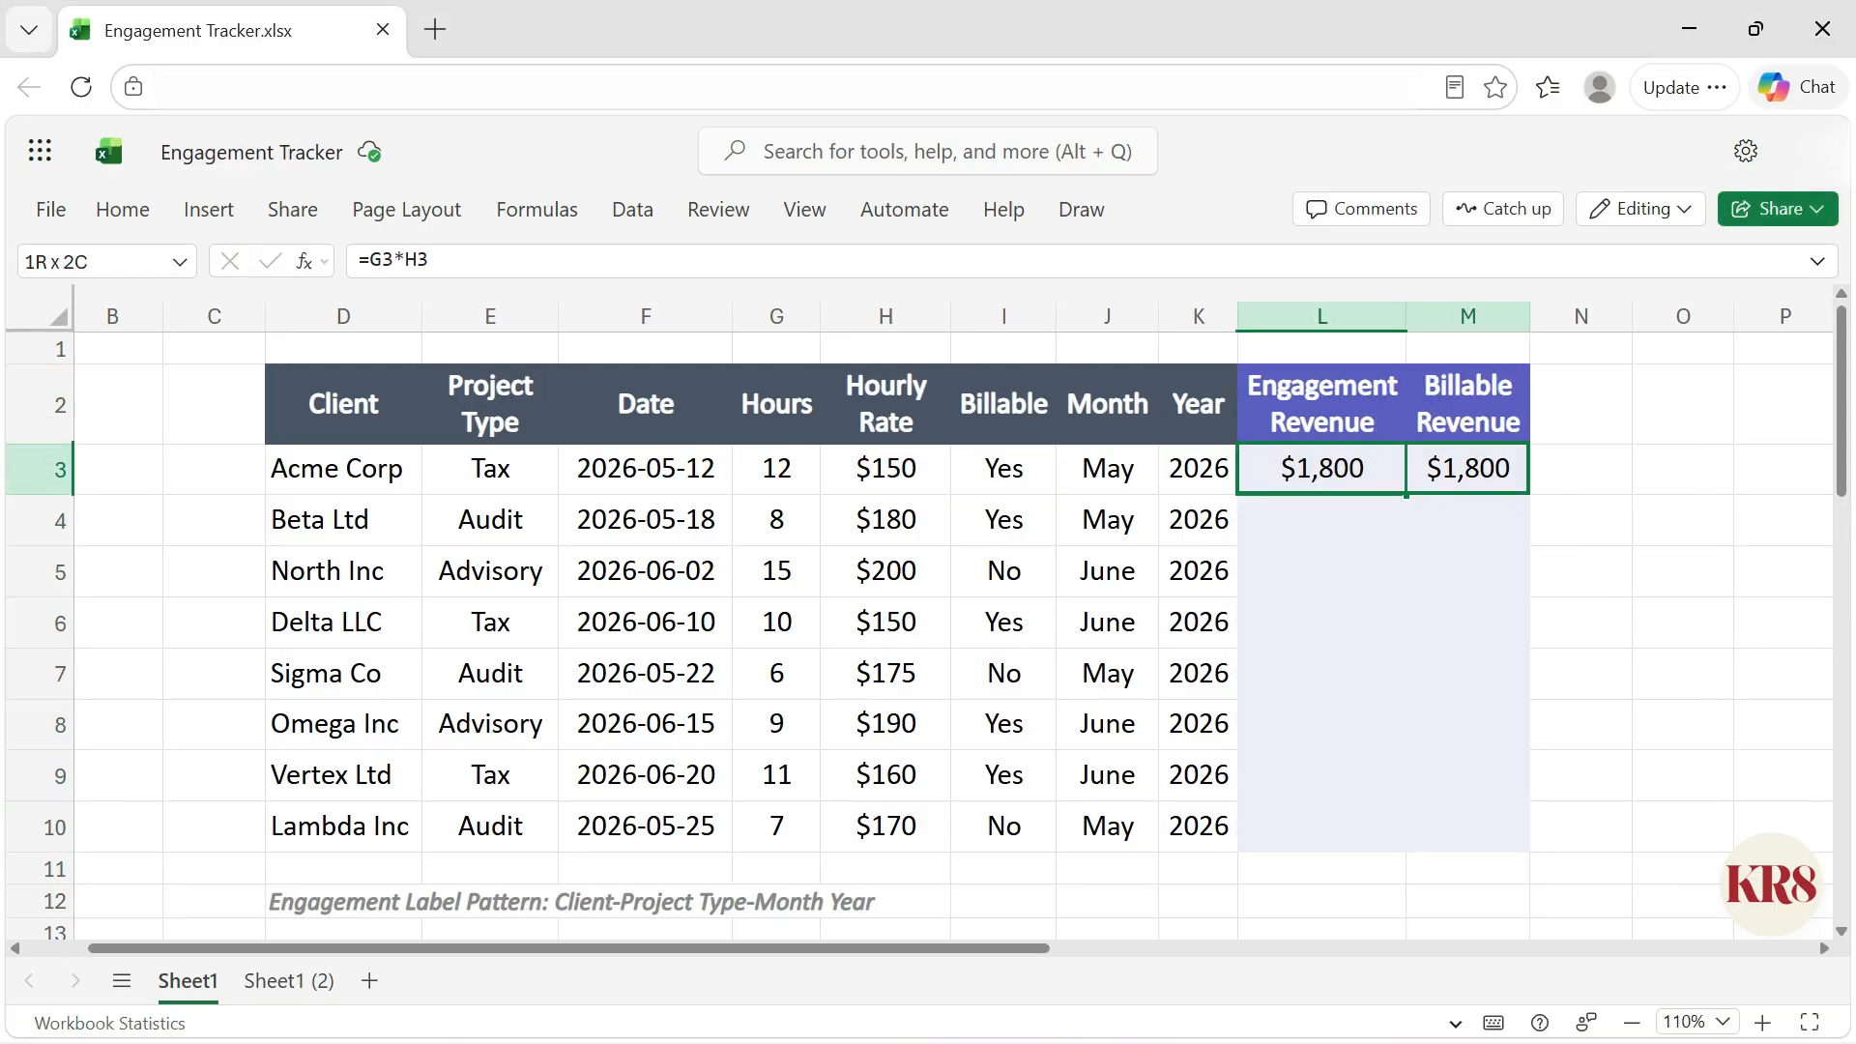
pyautogui.hotkey('ctrl', 'd')
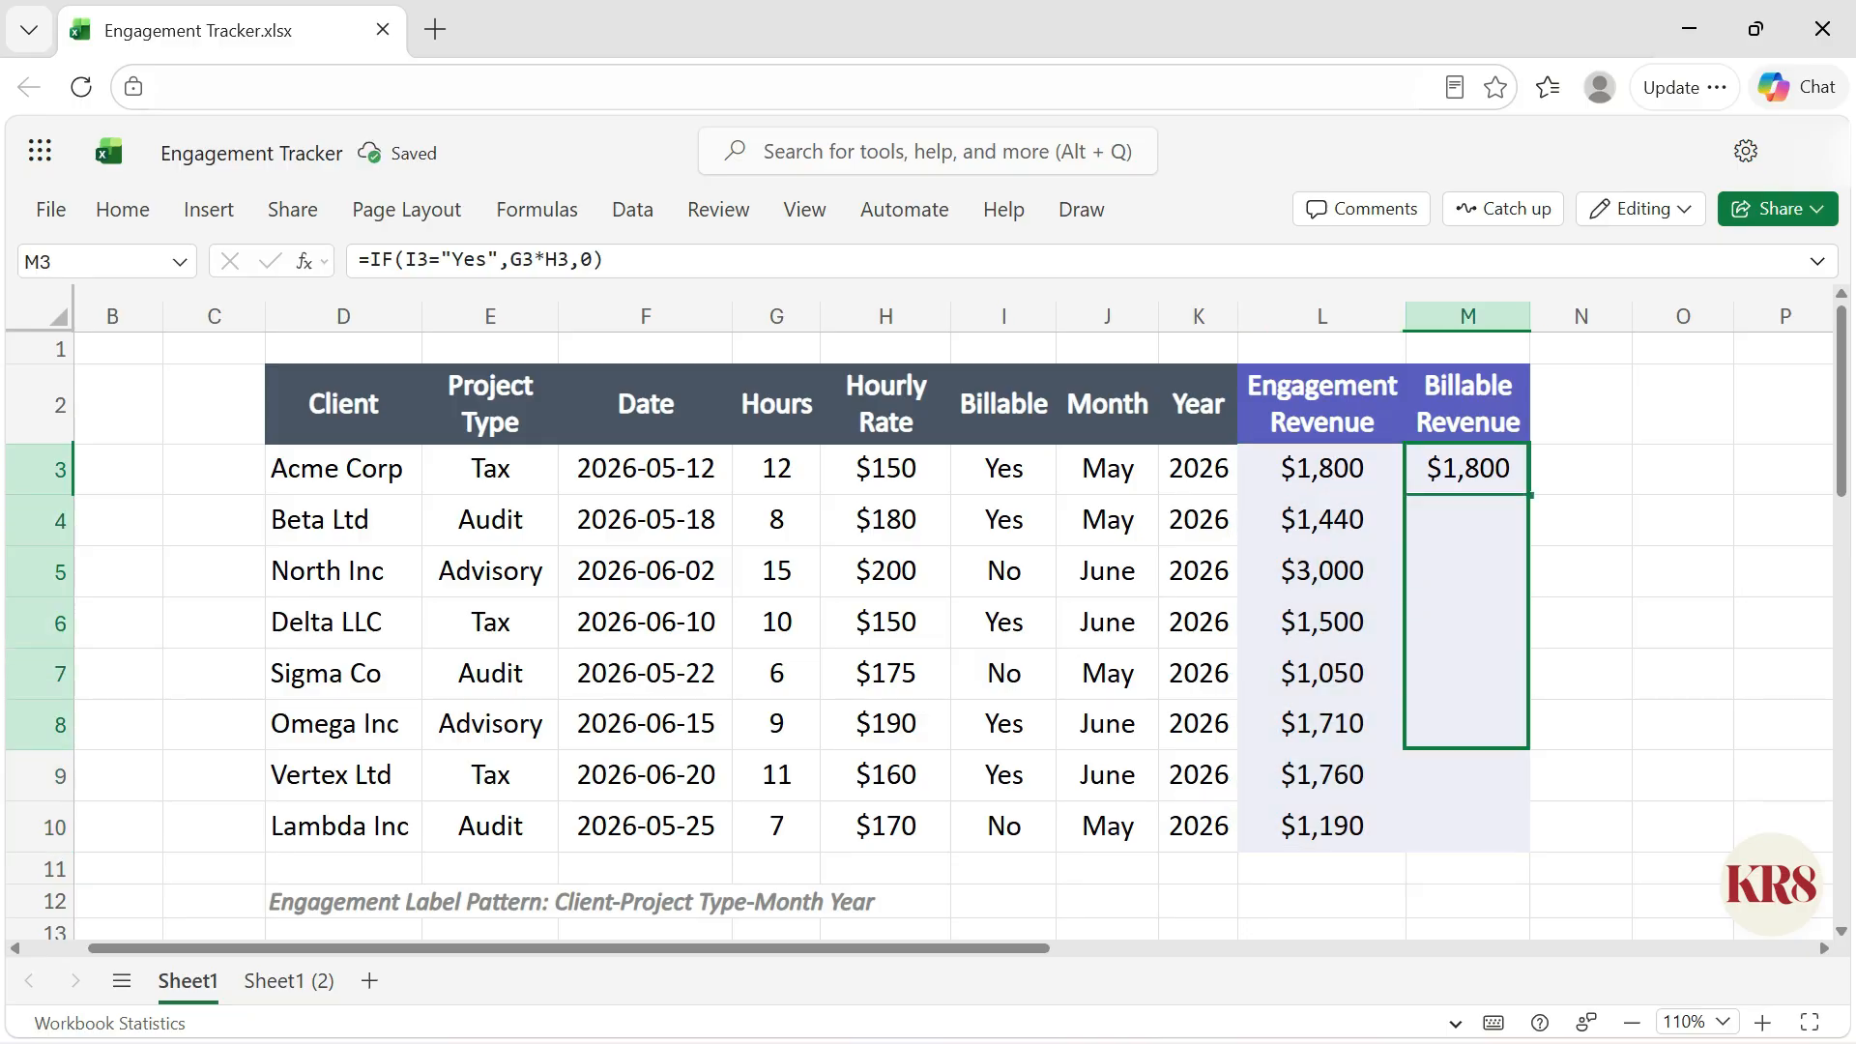
pyautogui.hotkey('ctrl', 'd')
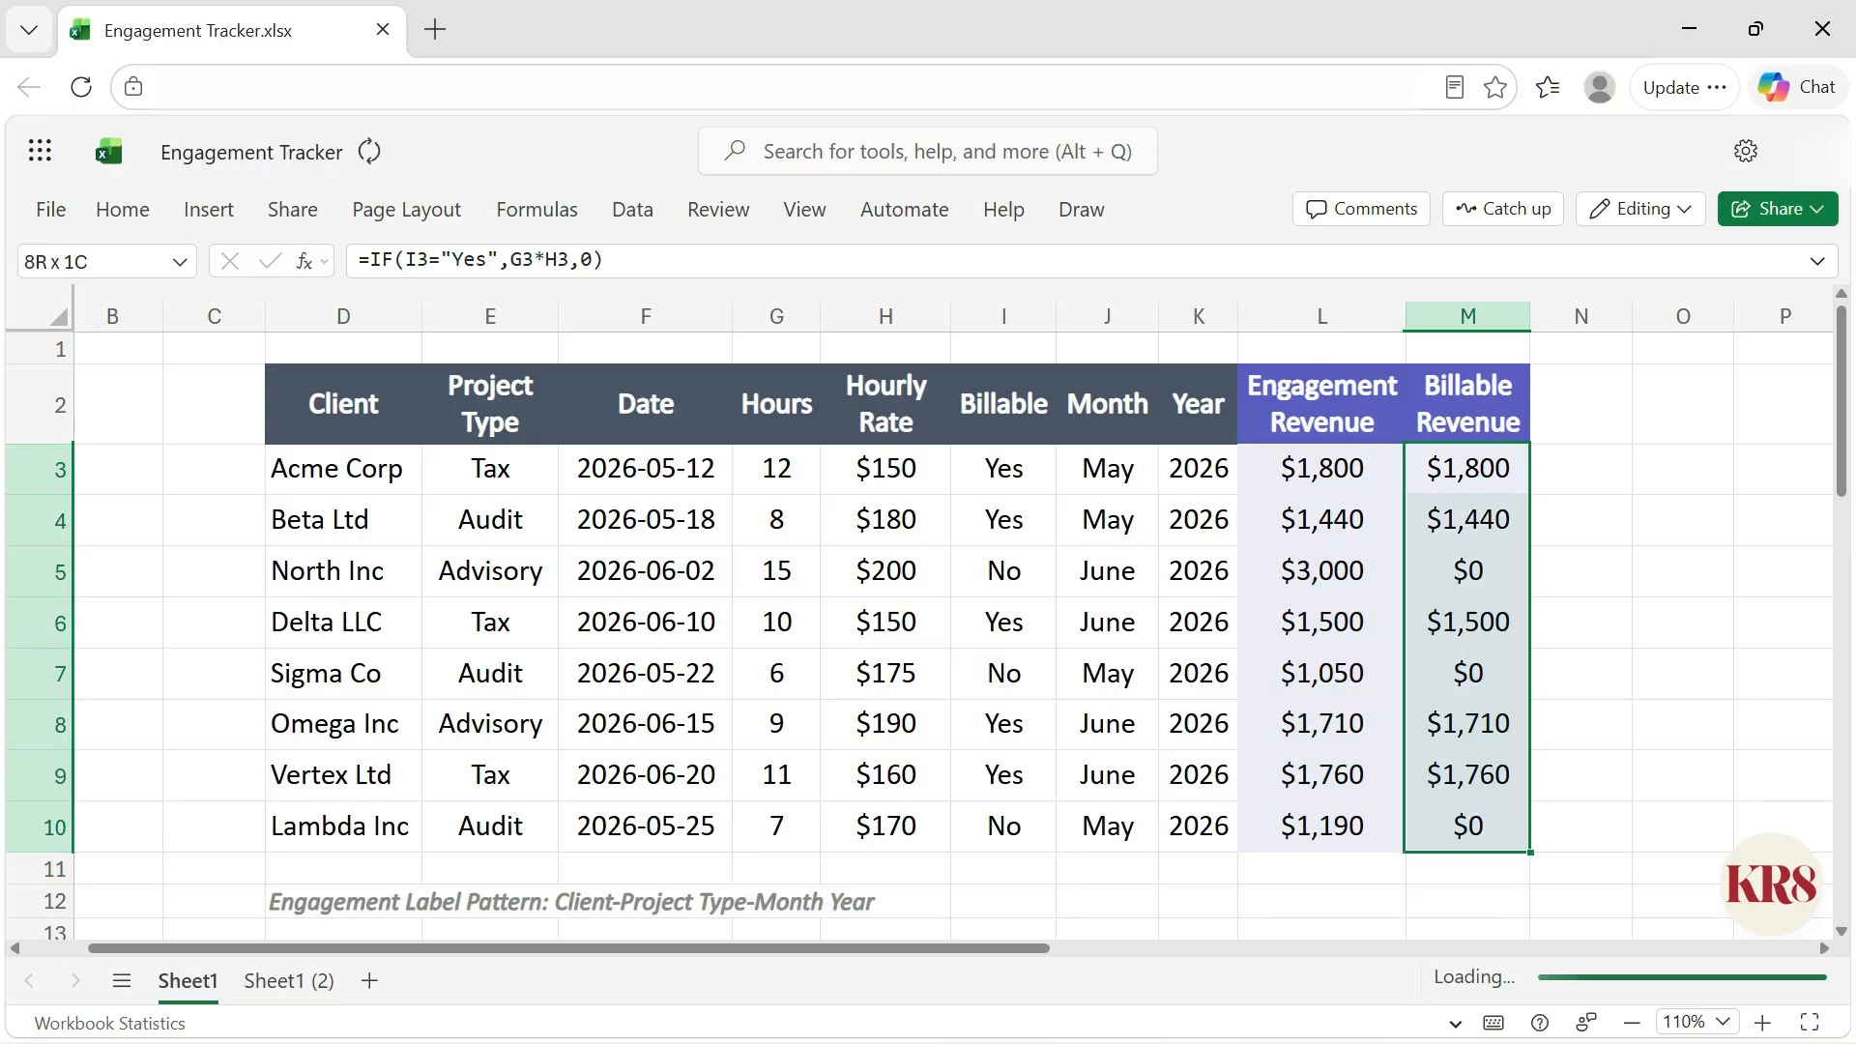
pyautogui.click(1322, 468)
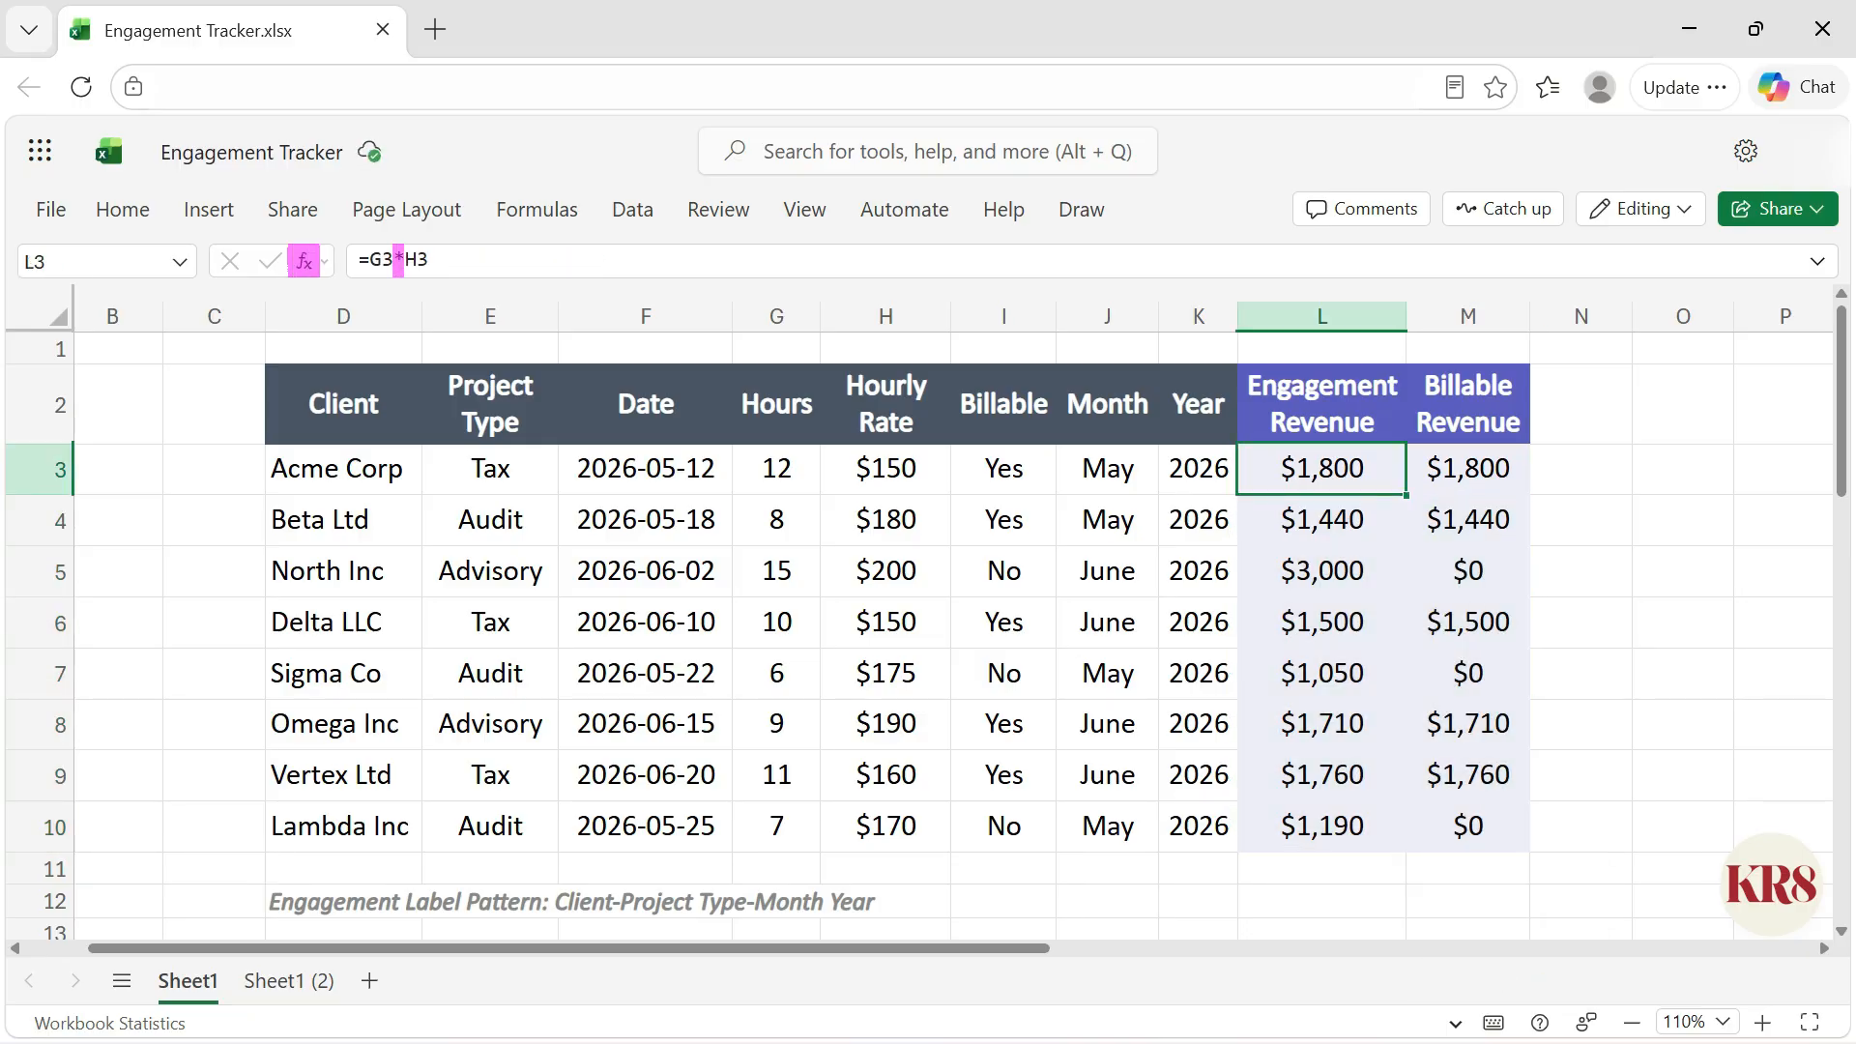
pyautogui.click(1467, 468)
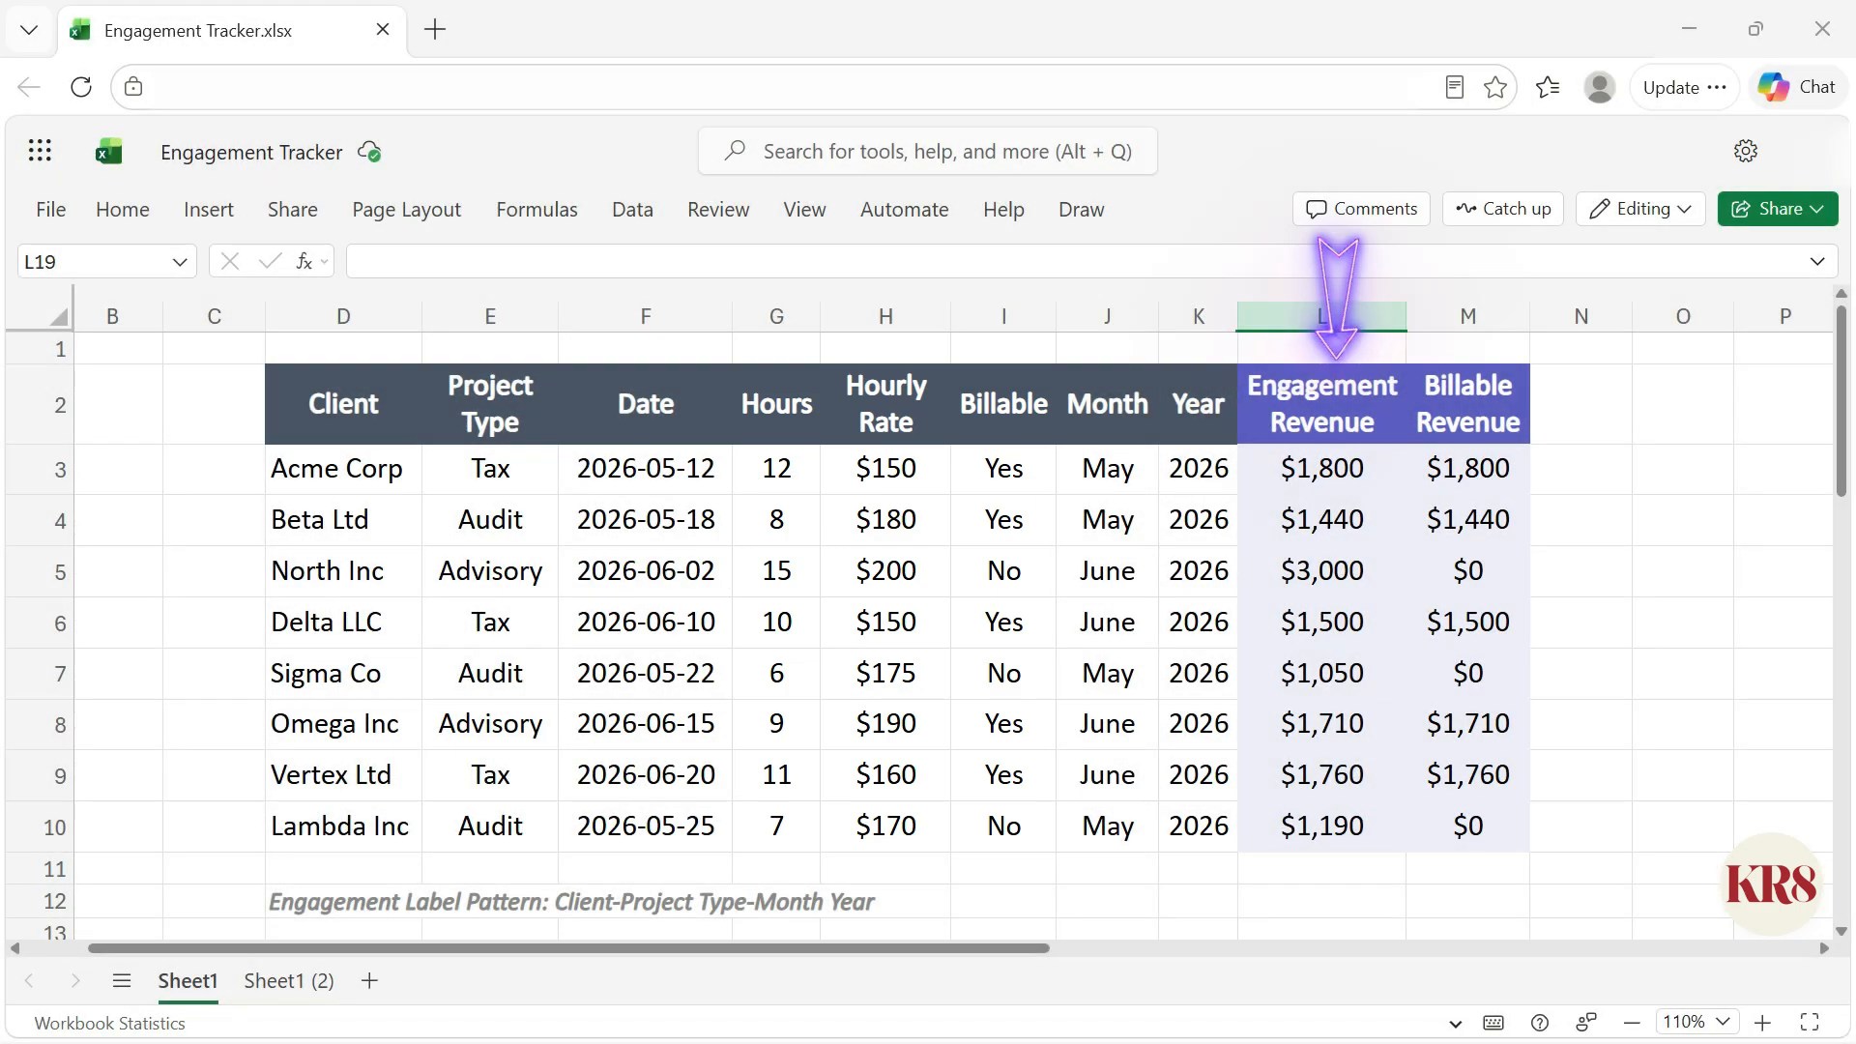
# Step: Select the original data block D2:K10 and the revenue columns L2:M10 to review the table
pyautogui.moveTo(329, 406); pyautogui.dragTo(1226, 824)
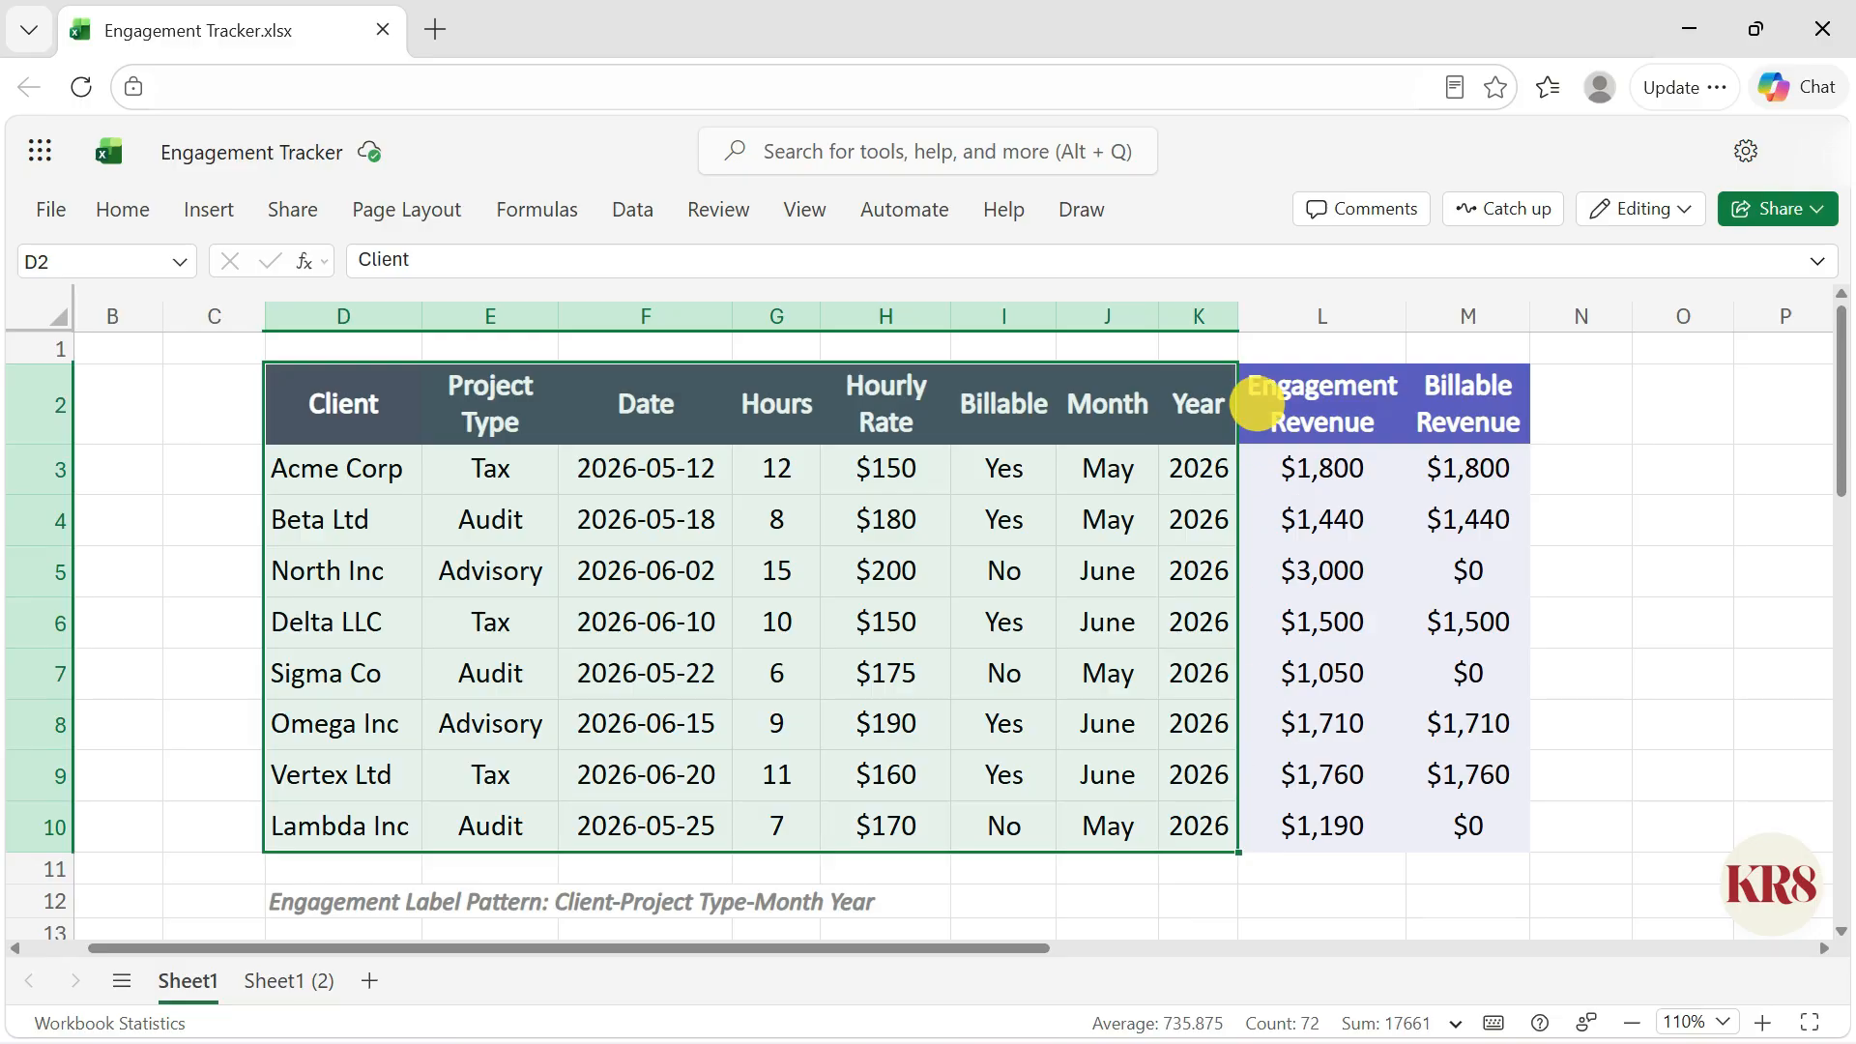
pyautogui.moveTo(1251, 386); pyautogui.dragTo(1488, 826)
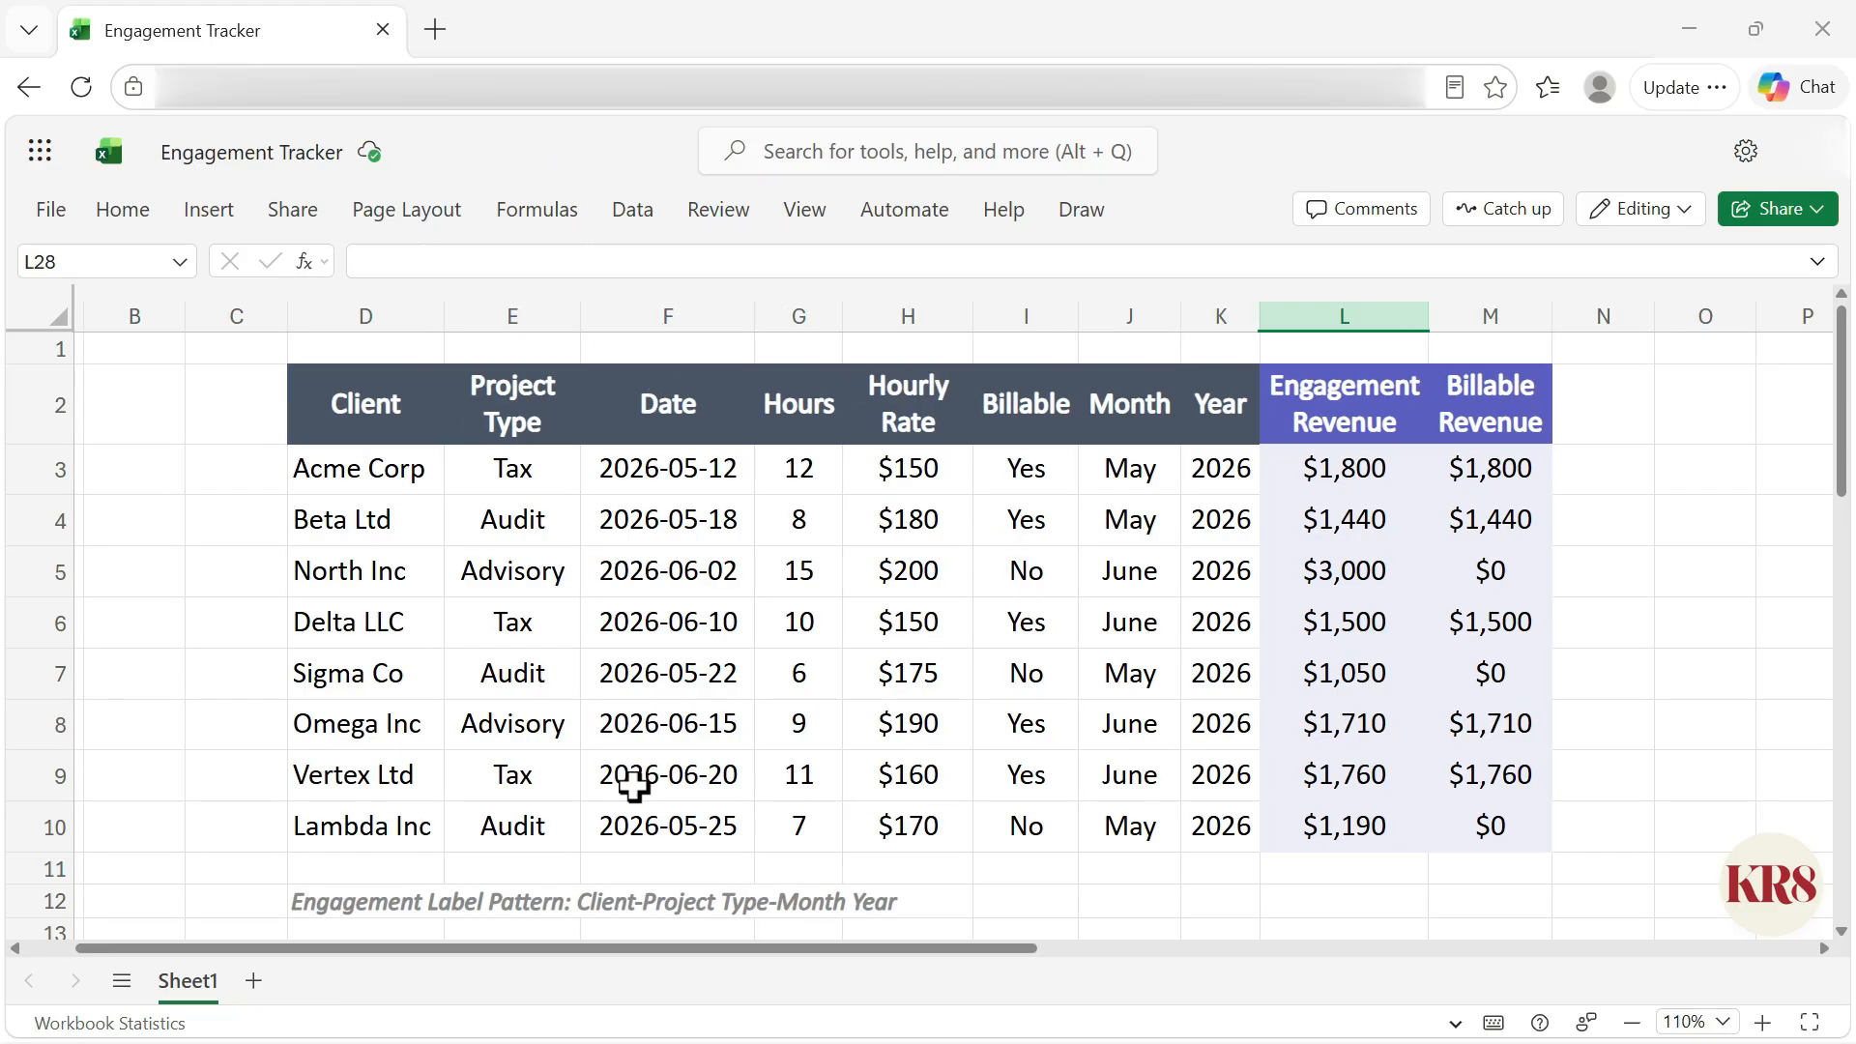
pyautogui.moveTo(609, 967); pyautogui.dragTo(657, 967)
# Step: Paste the header Revenue Rank into N2 and adjust column N's width to fit it
pyautogui.write('Revenue Rank')
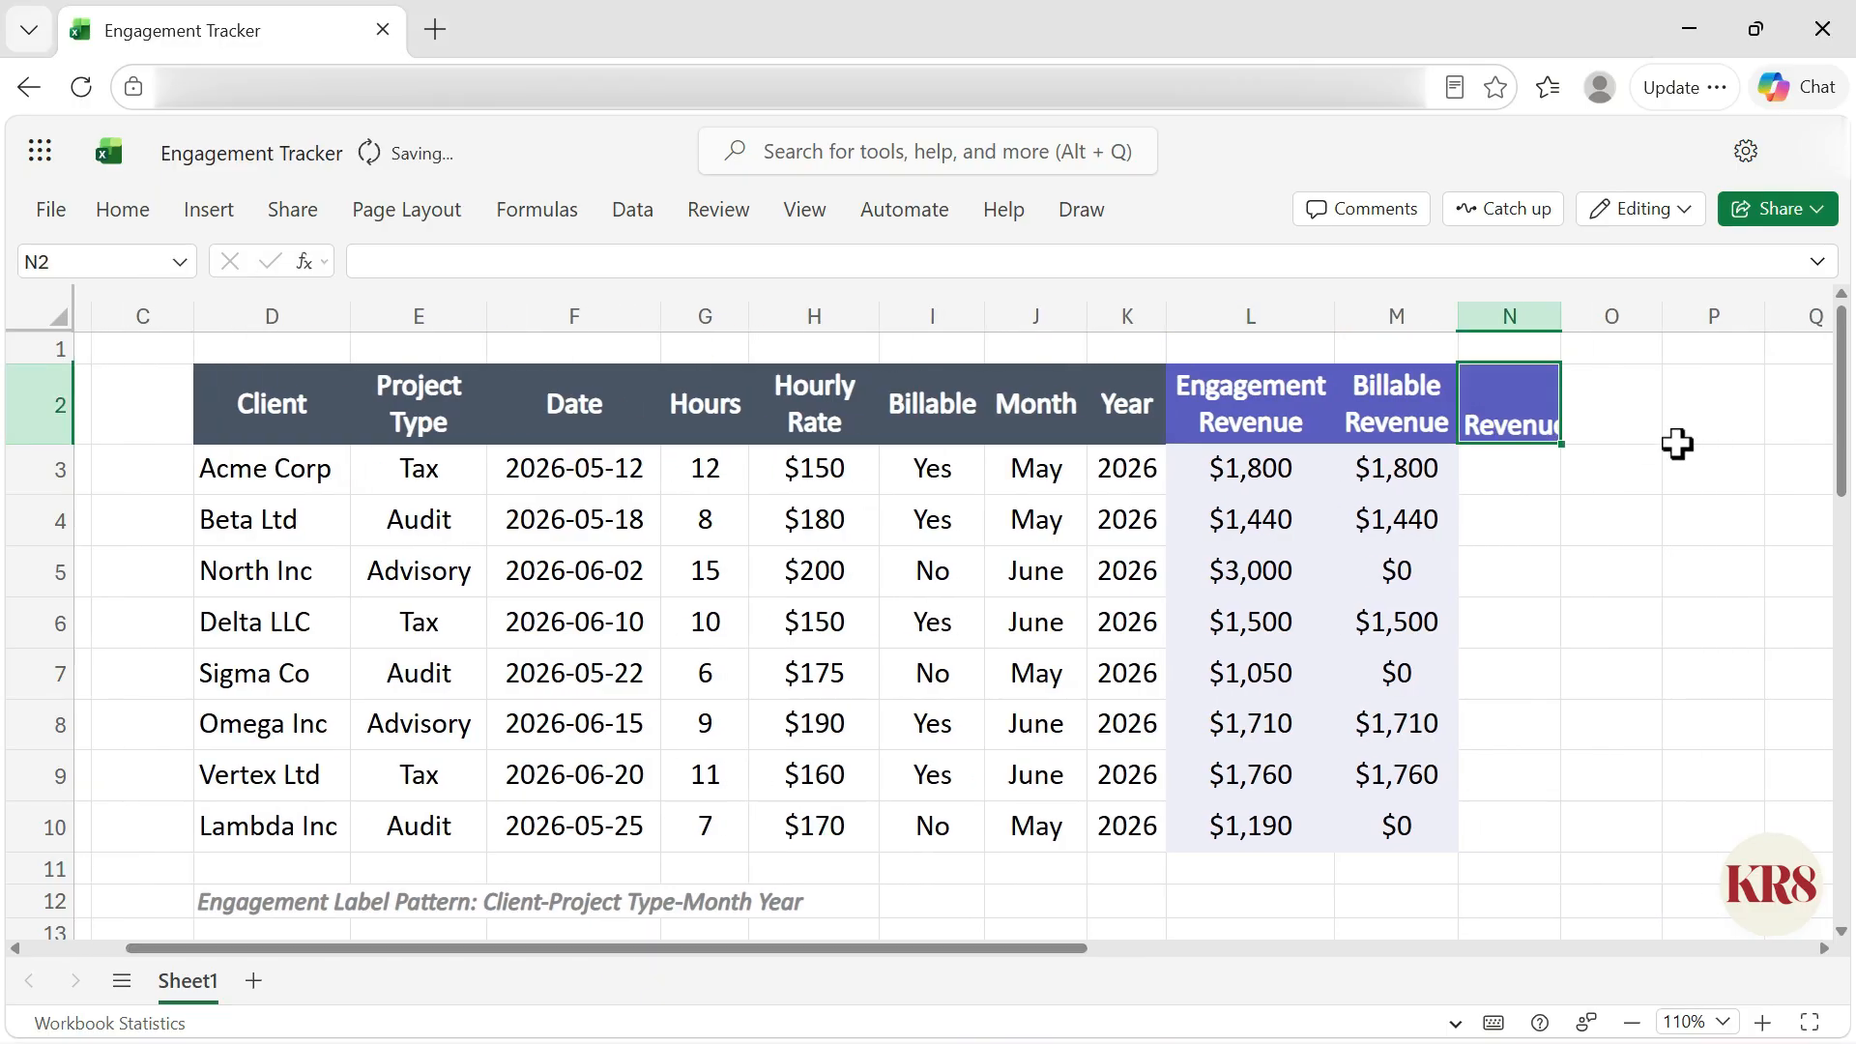
pyautogui.moveTo(1578, 320); pyautogui.dragTo(1583, 311)
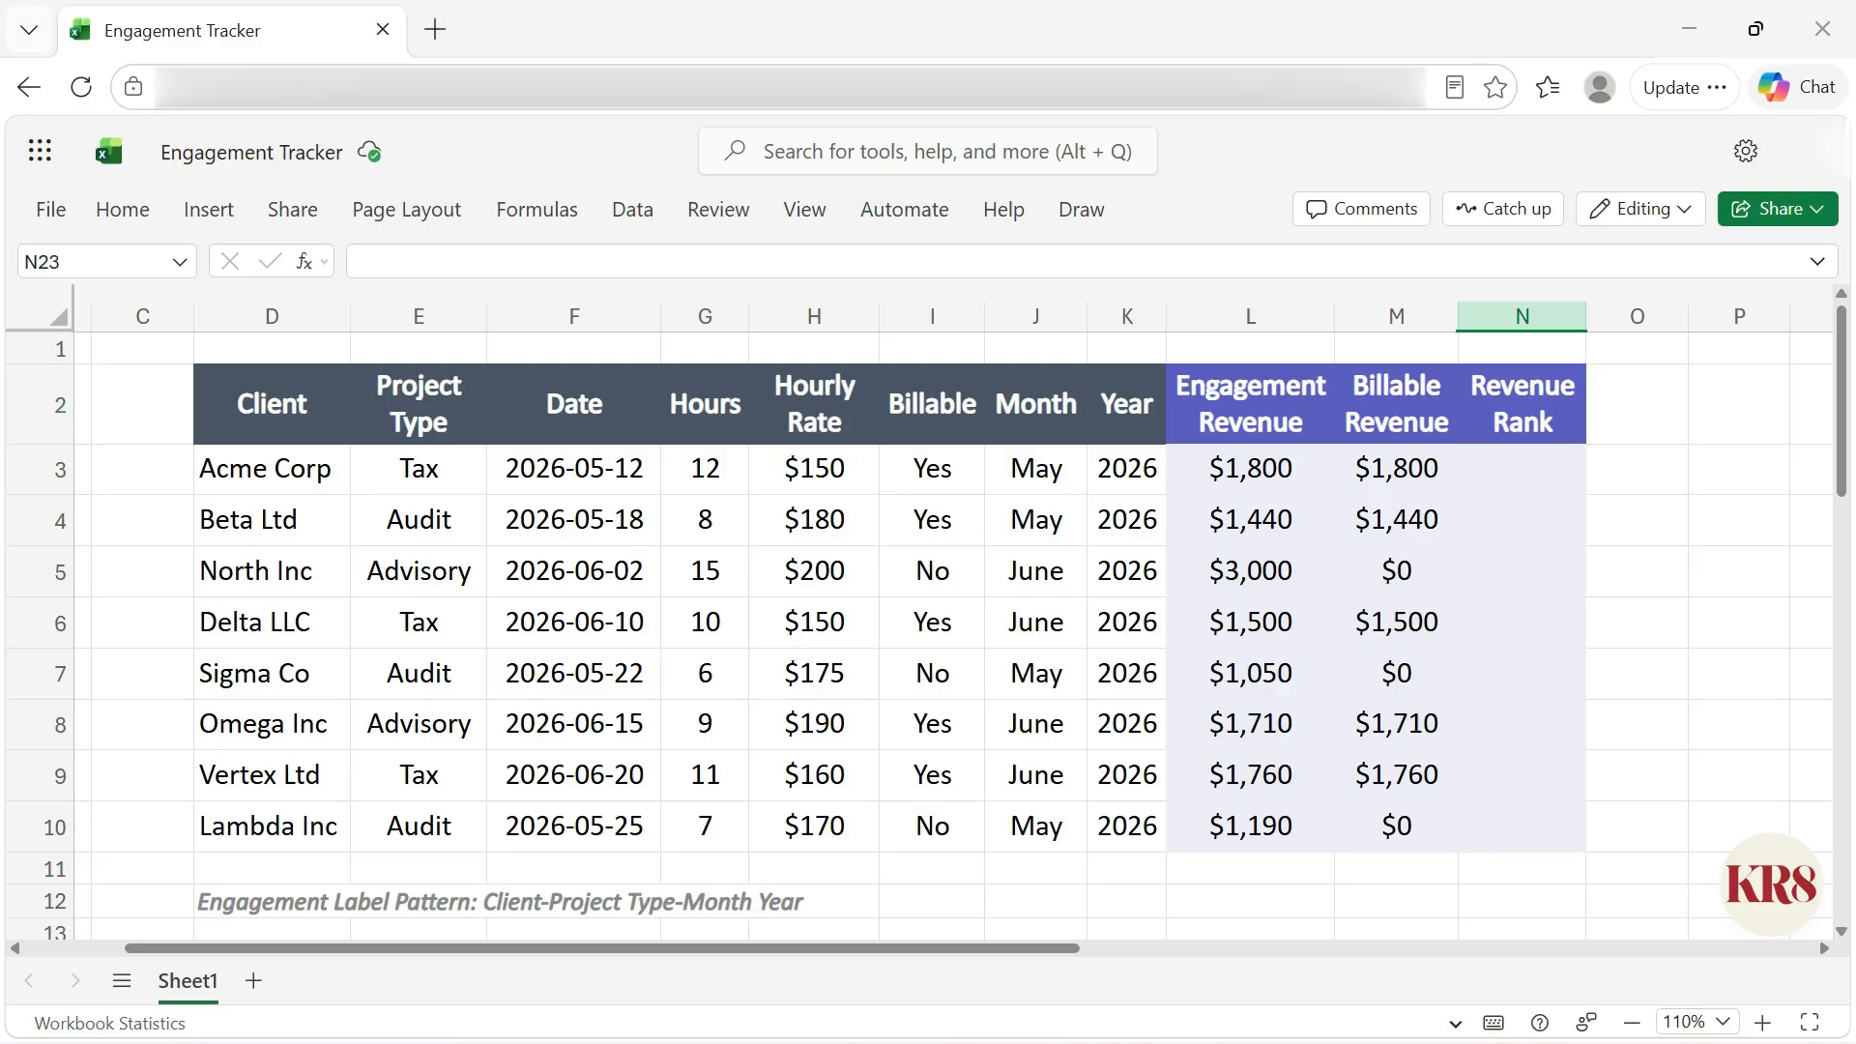
# Step: Accept the suggested formula =RANK.EQ(L3,$L$3:$L$10,0) in N3 and fill it down to row 10
pyautogui.click(1469, 472)
pyautogui.write('=')
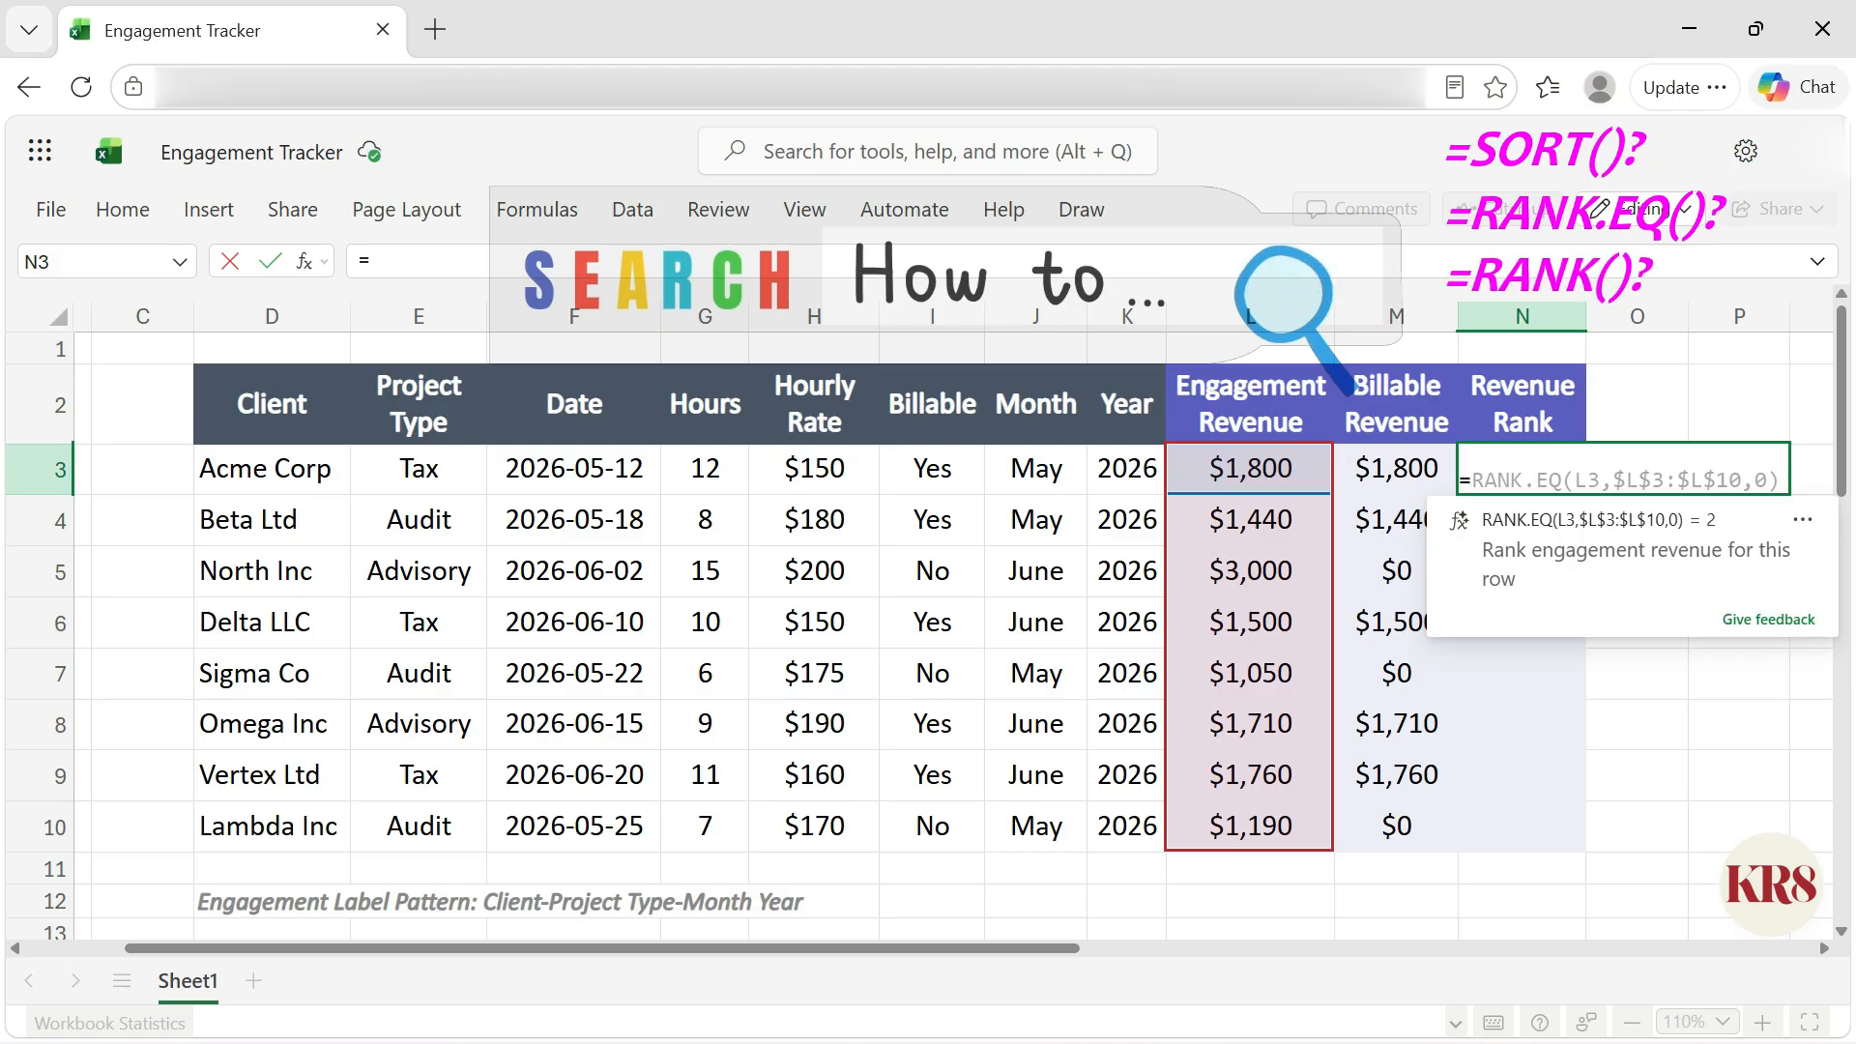
pyautogui.click(1717, 591)
pyautogui.moveTo(1586, 494); pyautogui.dragTo(1586, 830)
# Step: Paste the header Engagement Label into O2 and widen column O
pyautogui.moveTo(985, 949); pyautogui.dragTo(1037, 949)
pyautogui.click(1541, 403)
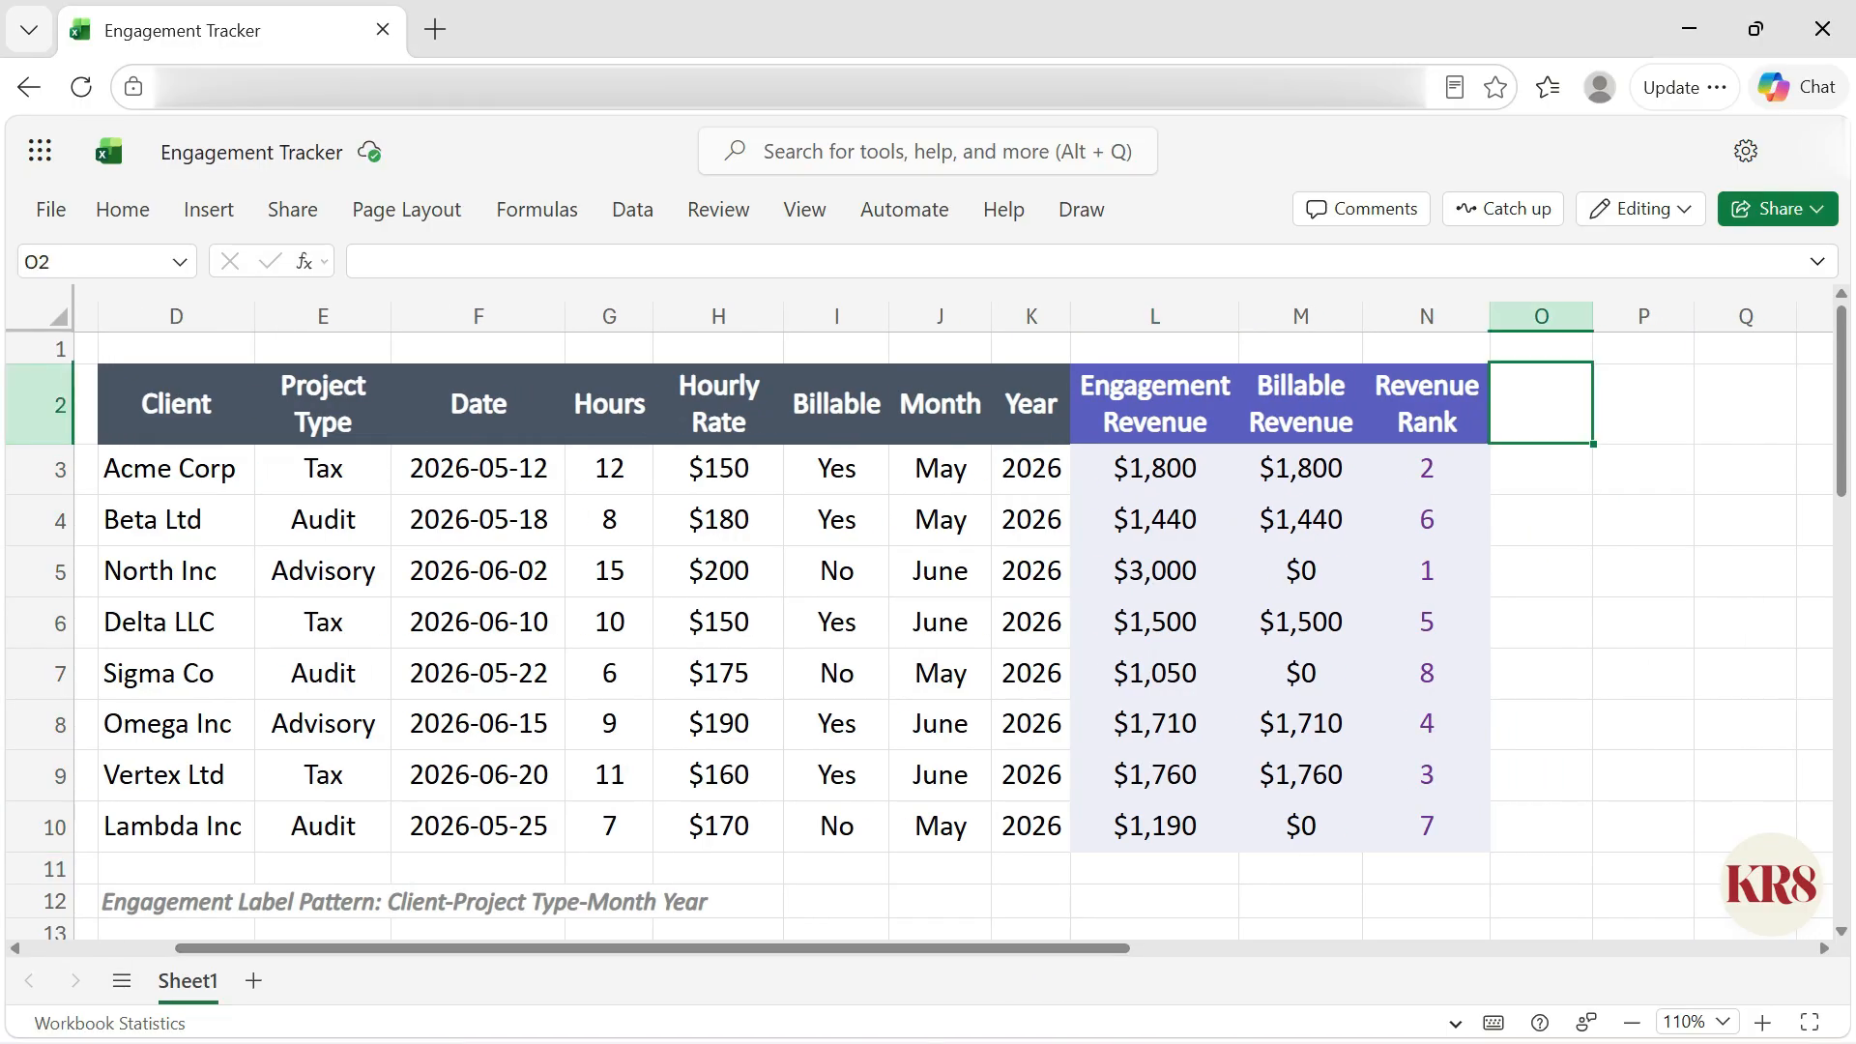
pyautogui.write('Engagement Label')
pyautogui.moveTo(1592, 316); pyautogui.dragTo(1822, 316)
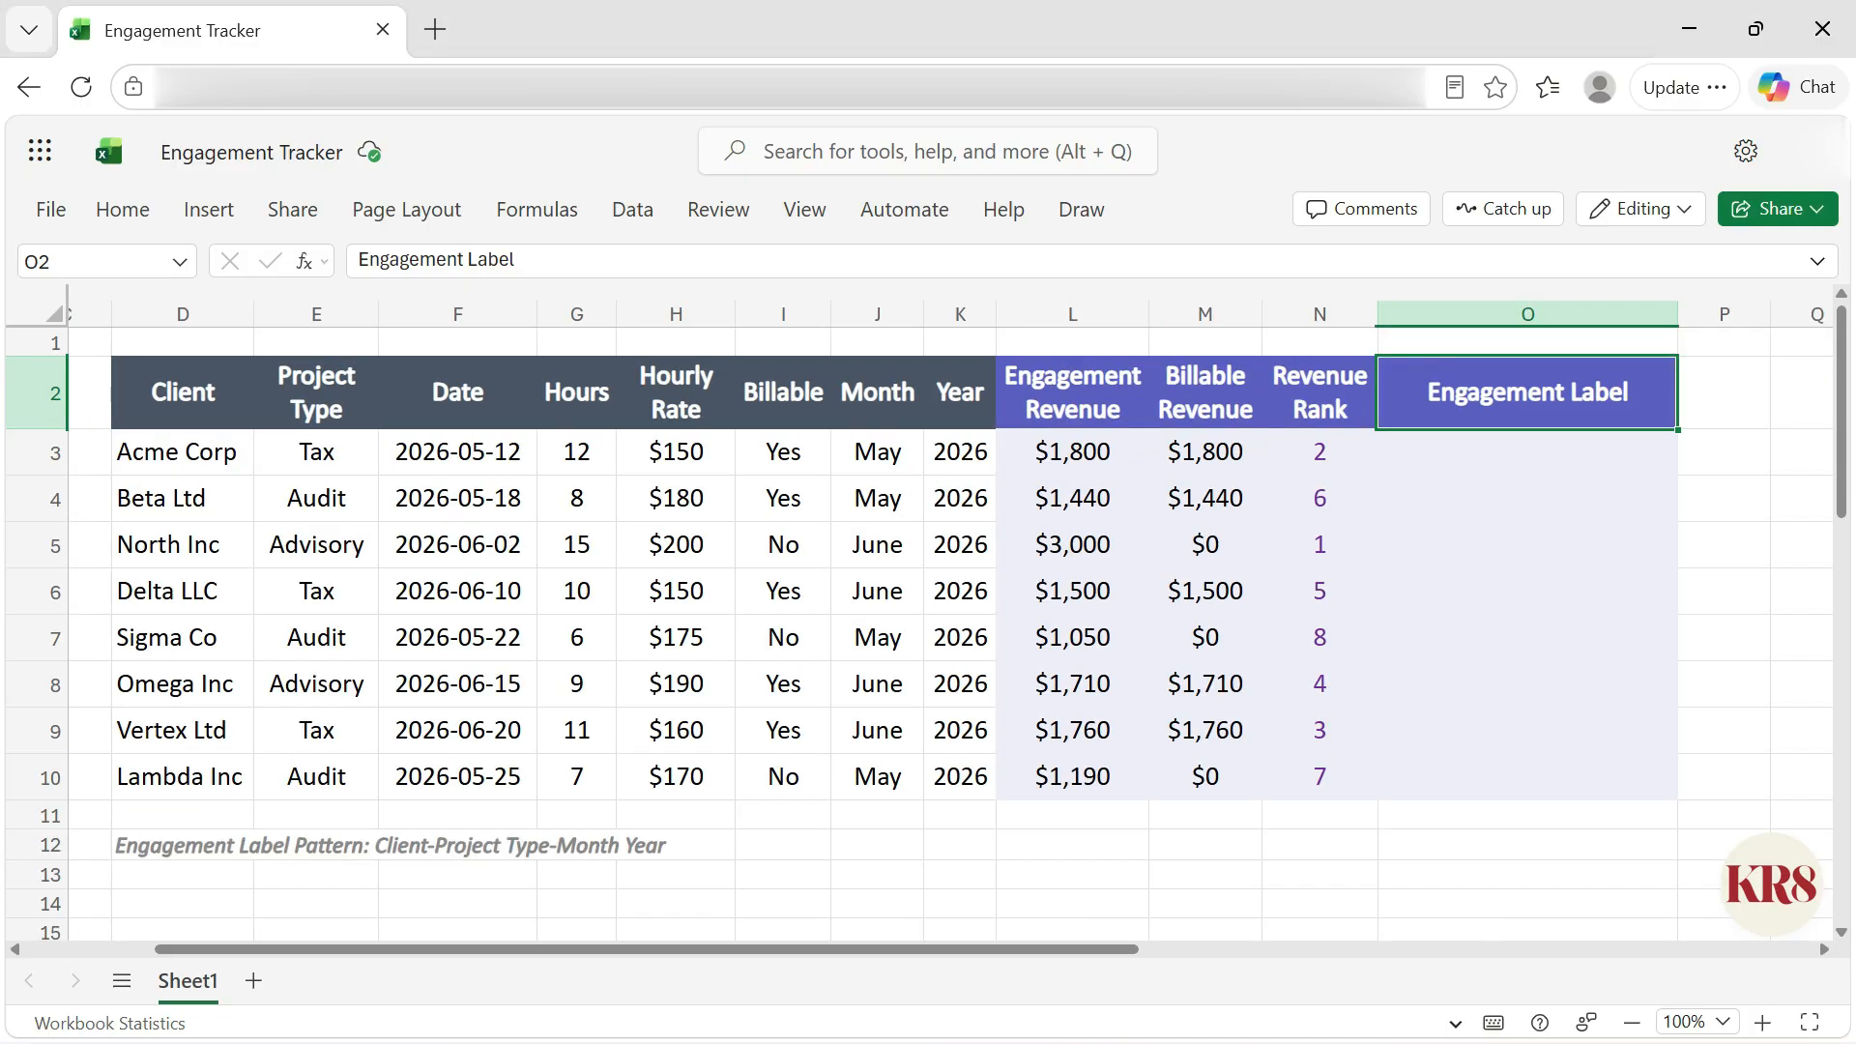
# Step: Enter the label Acme Corp-Tax-May 2026 in O3 and Flash Fill the remaining engagement labels
pyautogui.click(1527, 453)
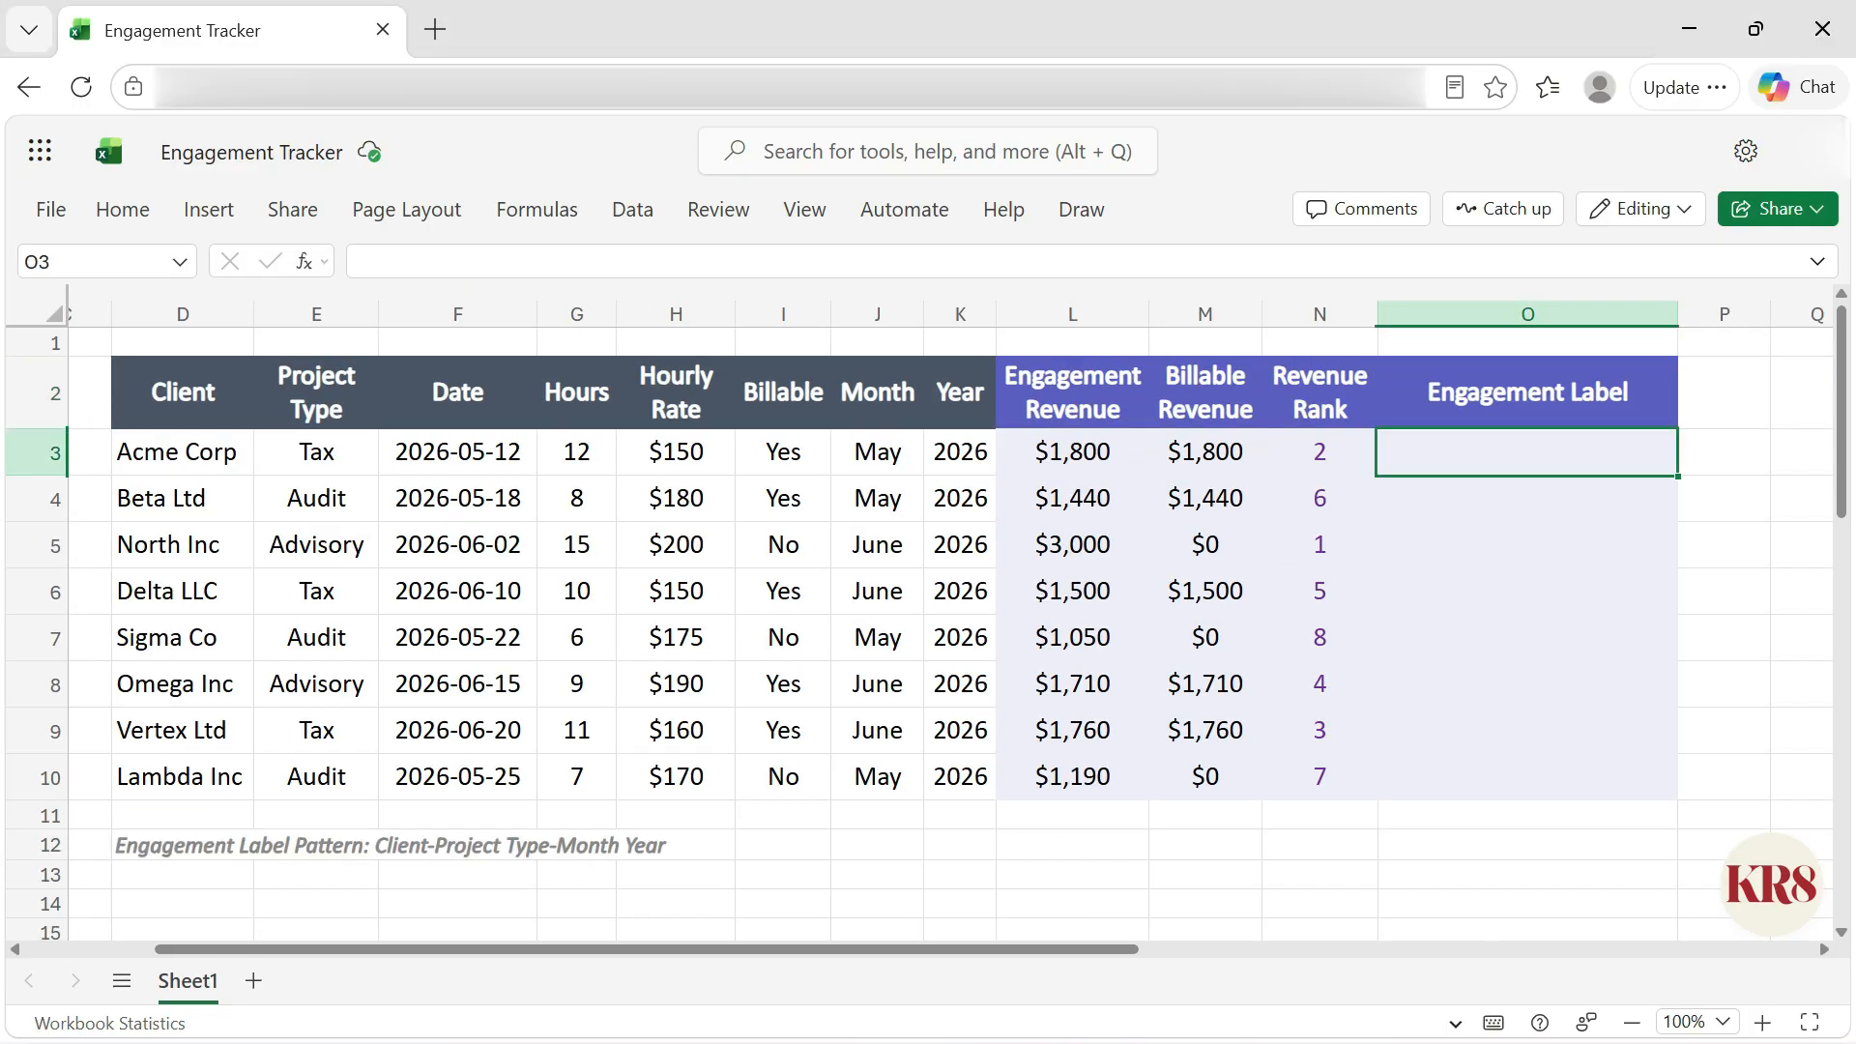
pyautogui.write('Acme Corp-Tax-May 2026')
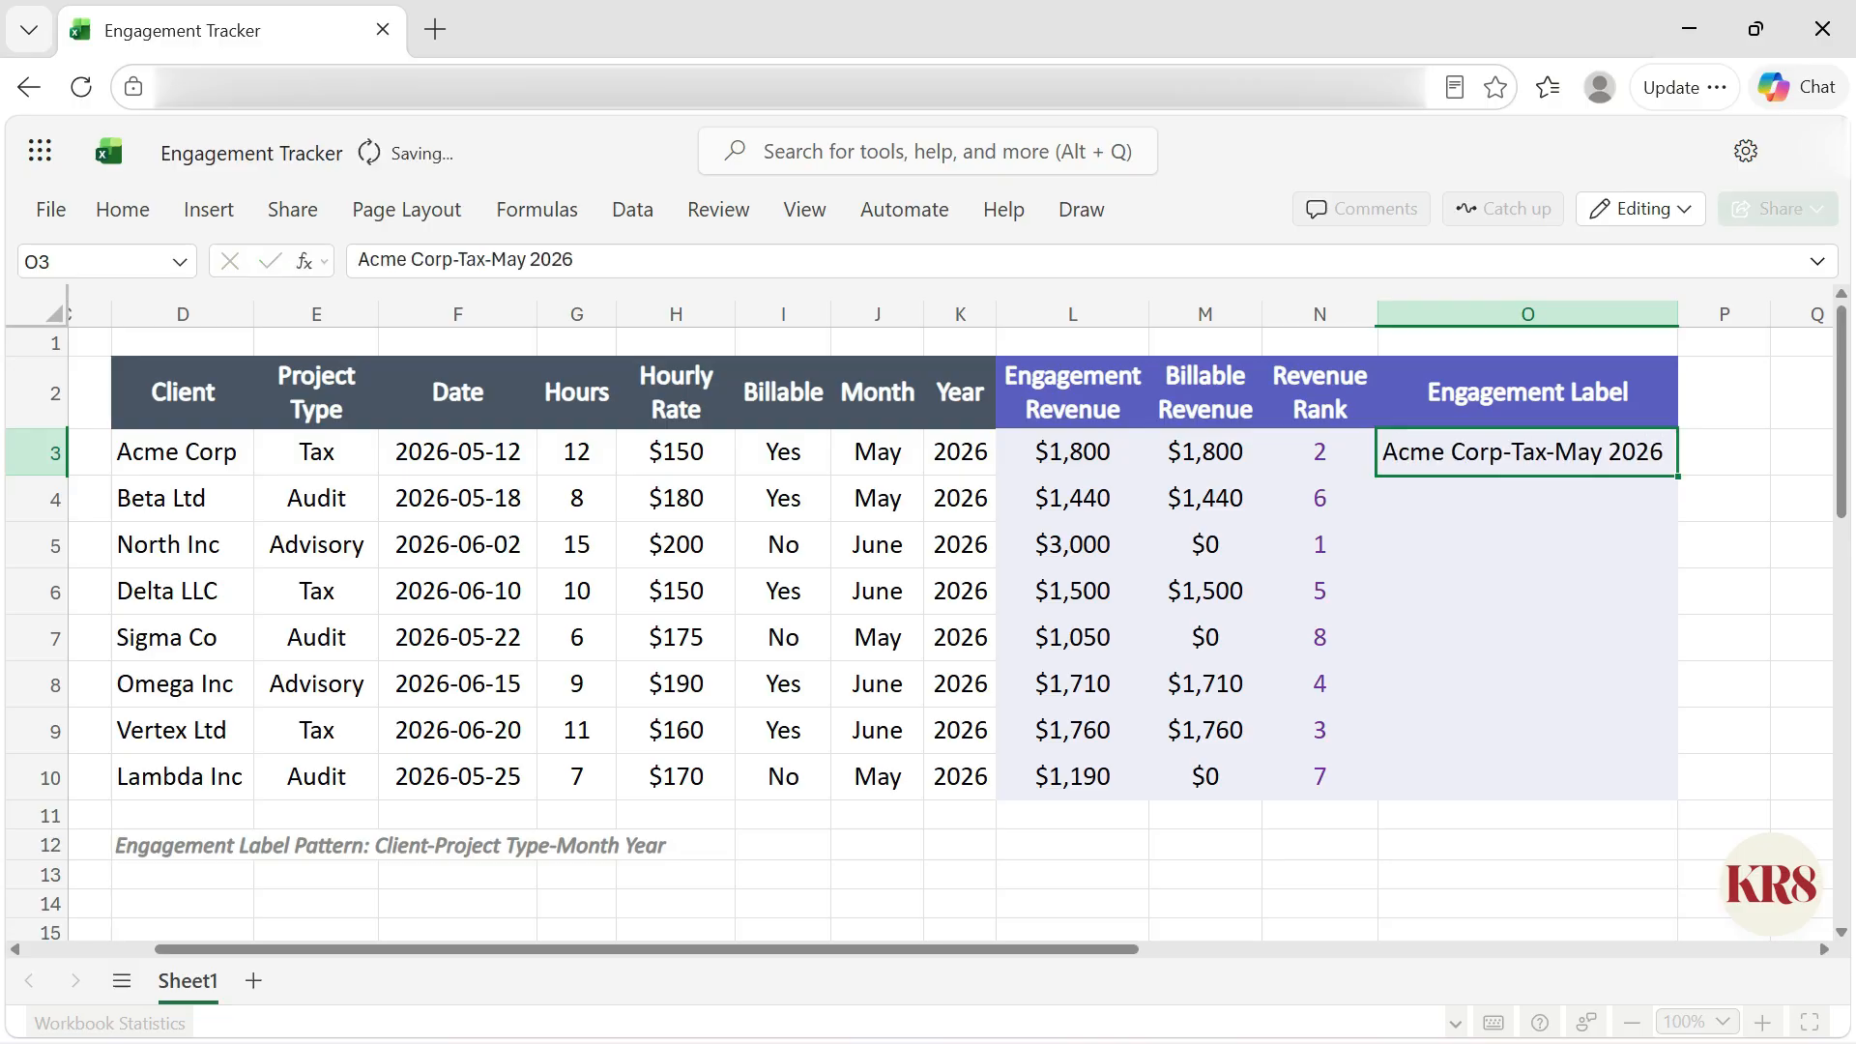
pyautogui.hotkey('ctrl', 'e')
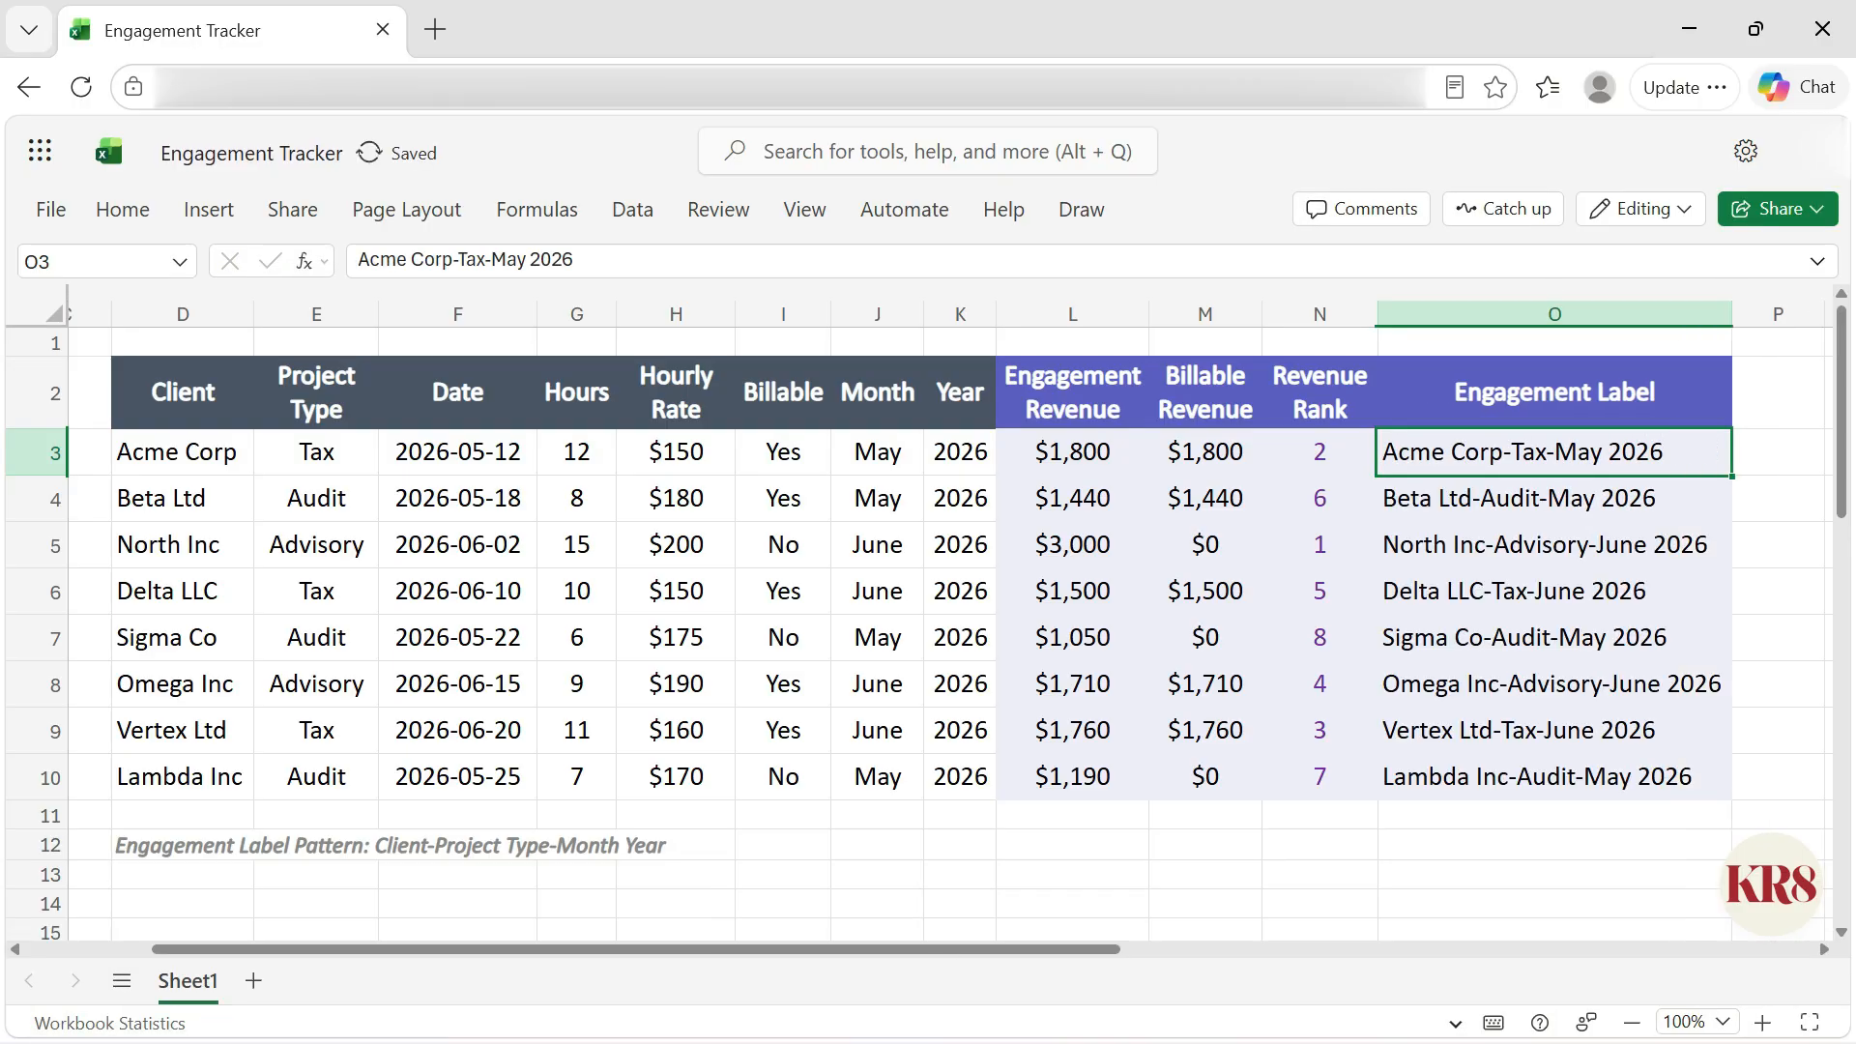
# Step: Change the client in D6 to Beta Ltd to test the flash-filled label in O6, and undo the edits
pyautogui.click(215, 604)
pyautogui.write('Beta Ltd')
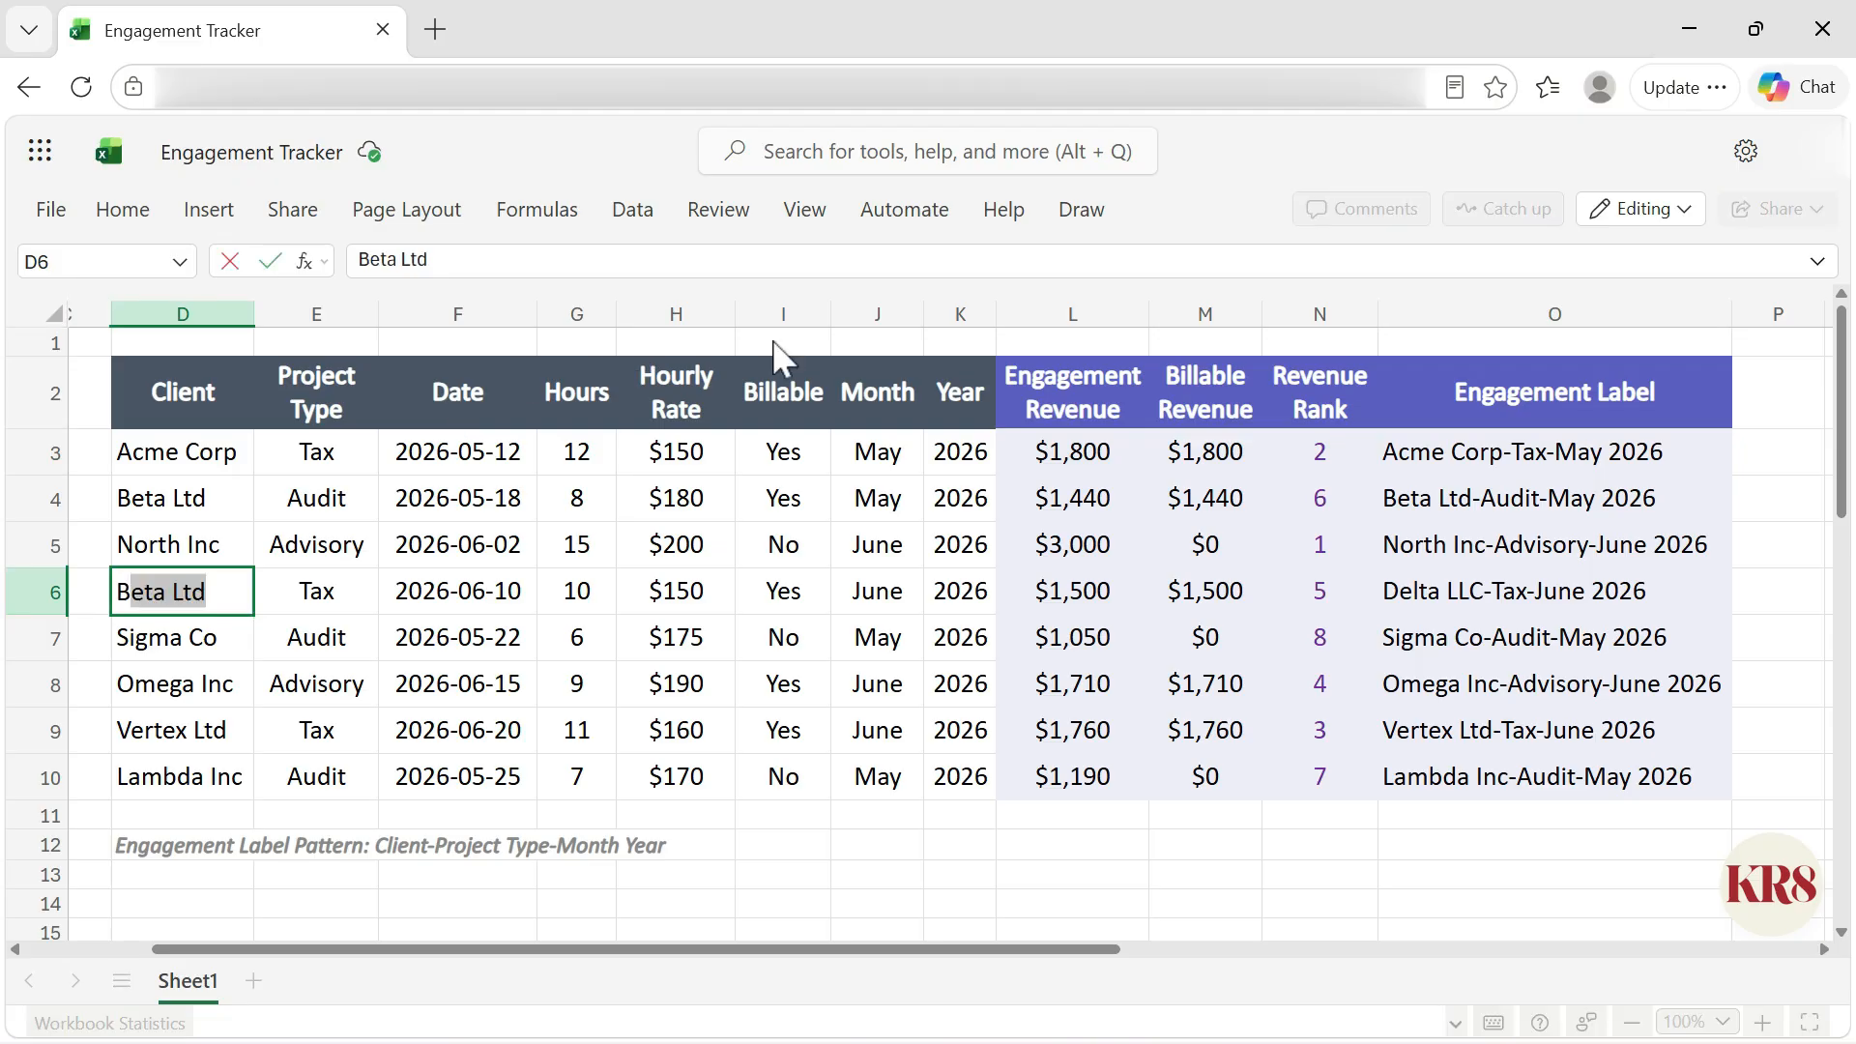
pyautogui.hotkey('ctrl', 'Return')
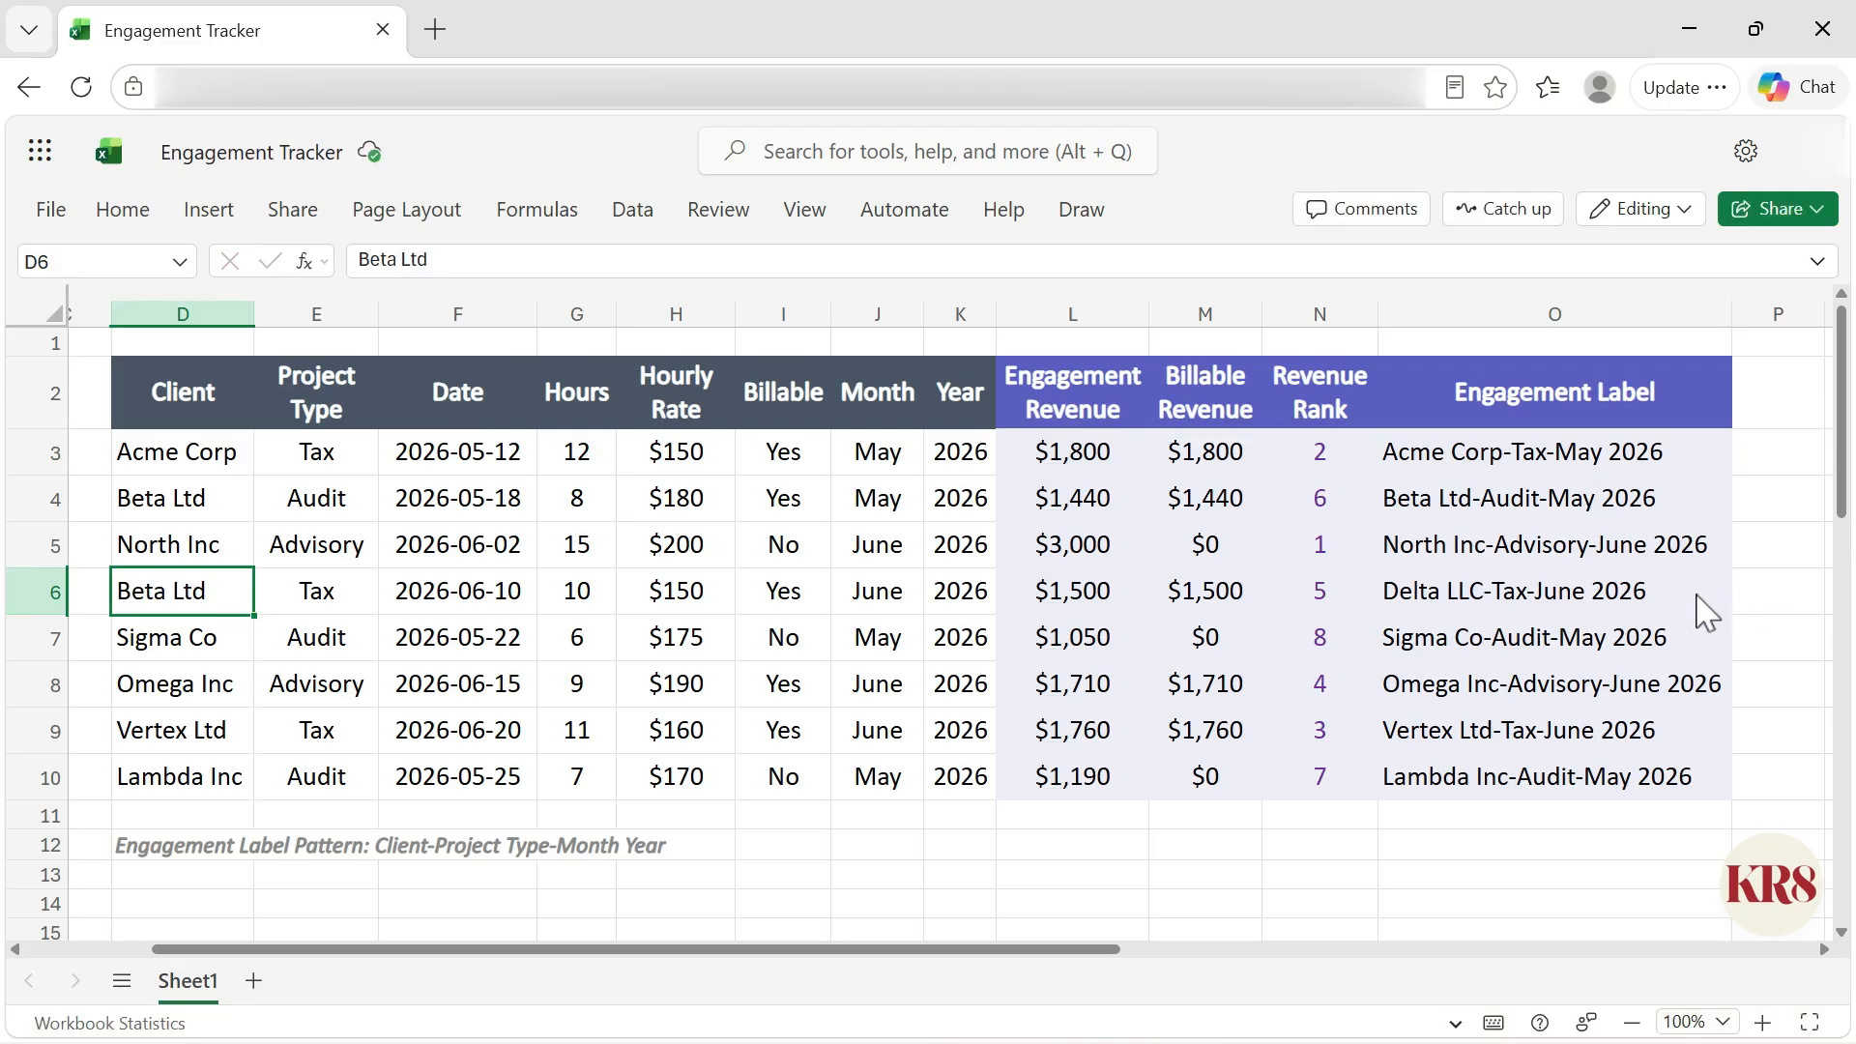
pyautogui.click(1703, 611)
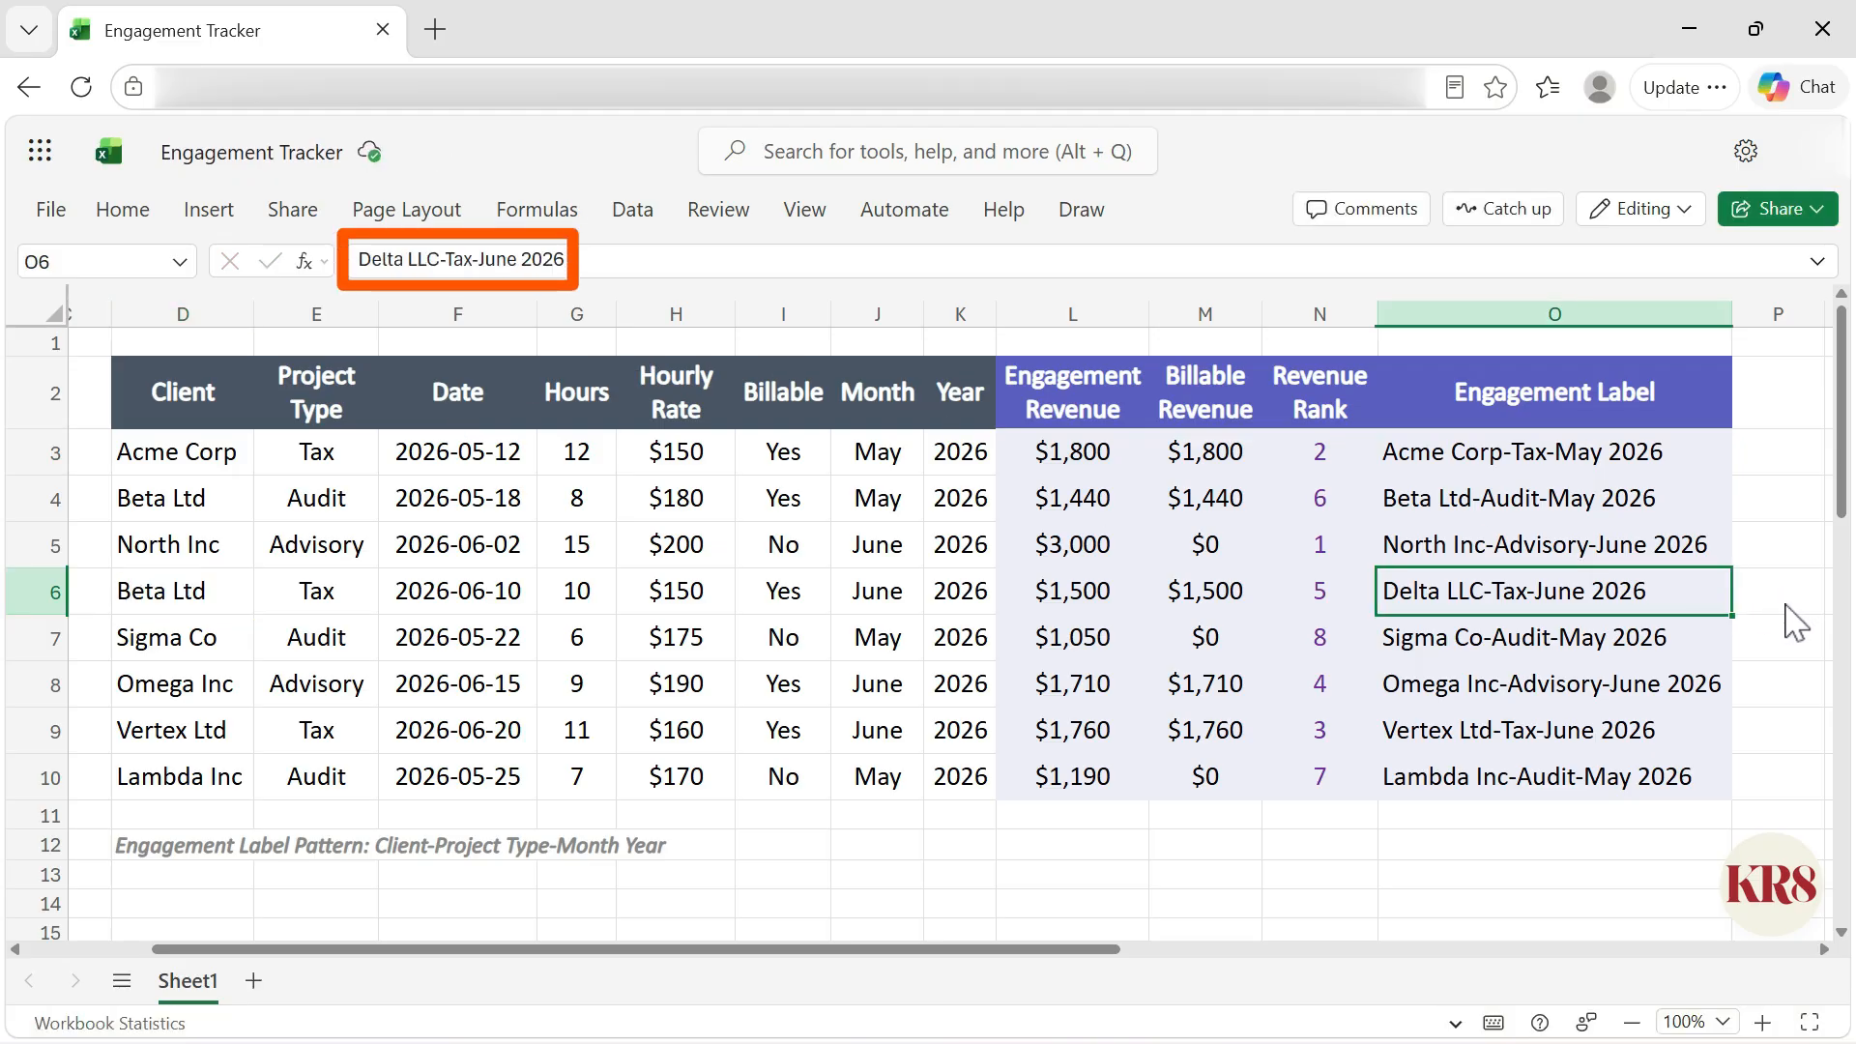
pyautogui.hotkey('ctrl', 'z')
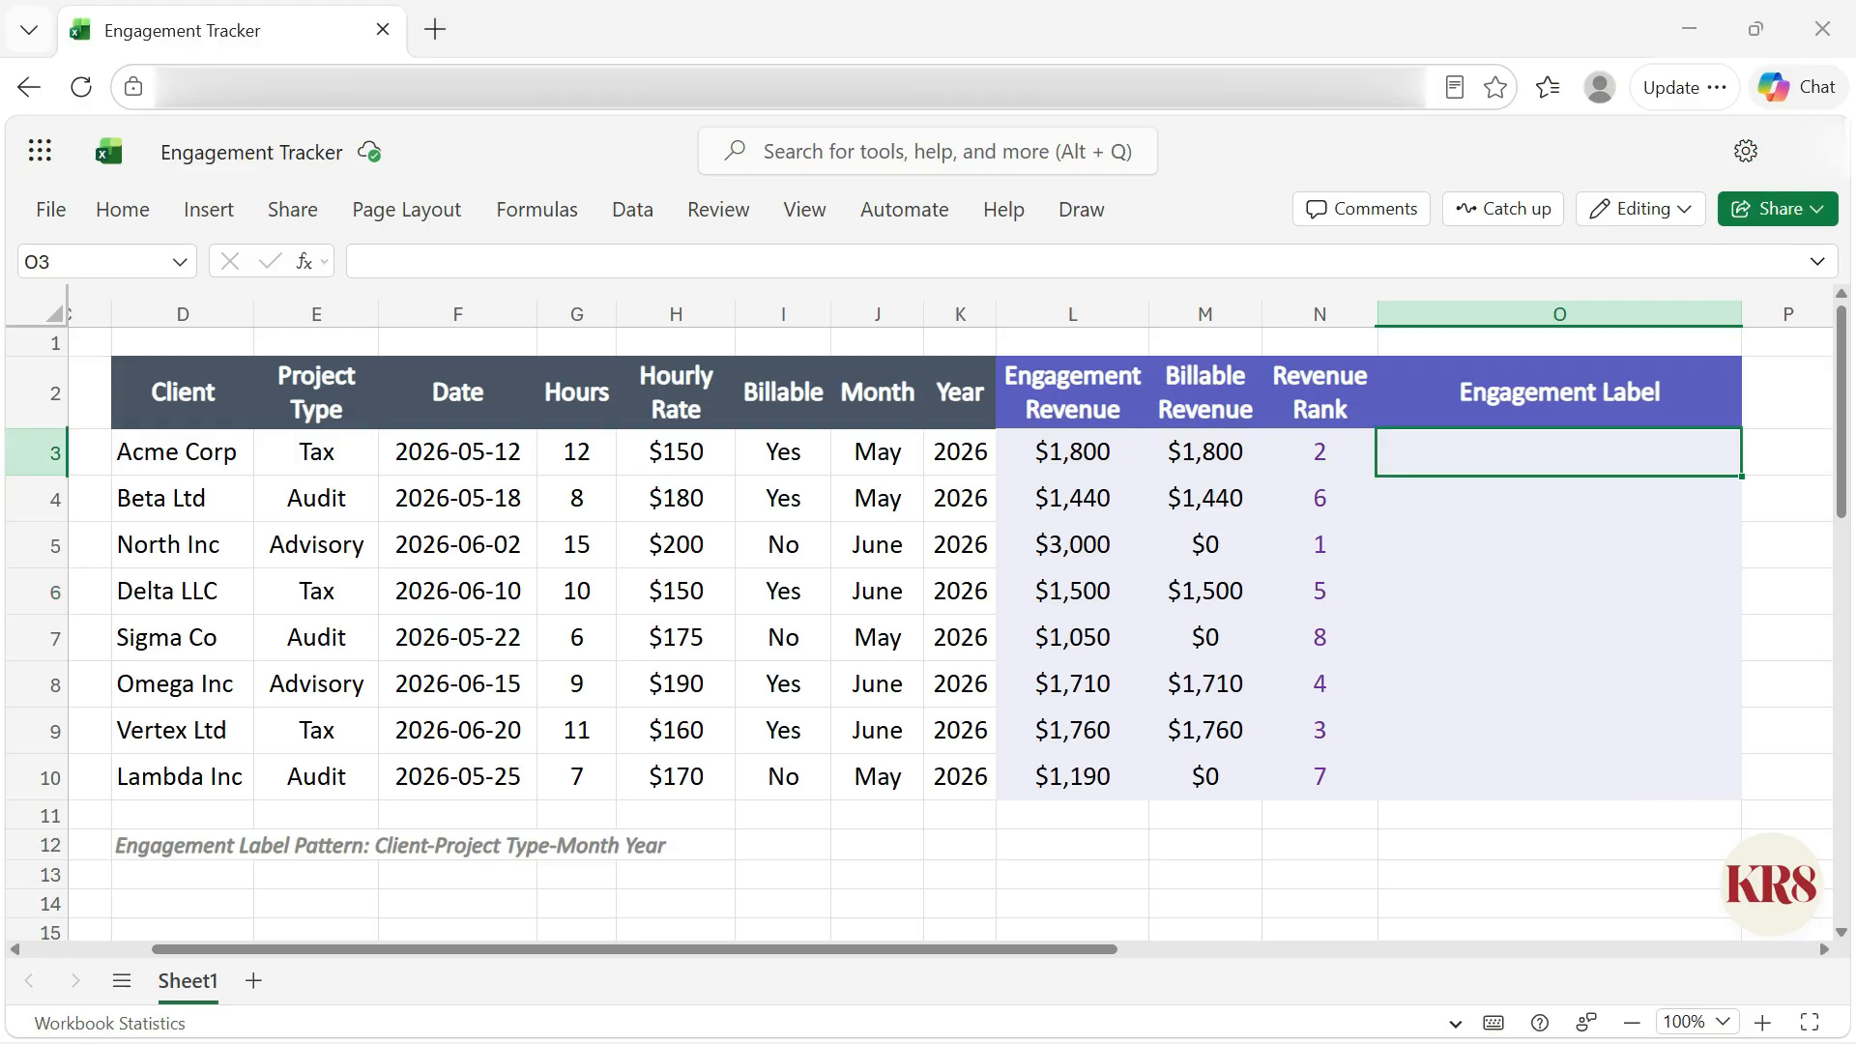
# Step: Accept the suggested formula =D3&"-"&E3&"-"&J3&" "&K3 for the engagement label in O3
pyautogui.write('=')
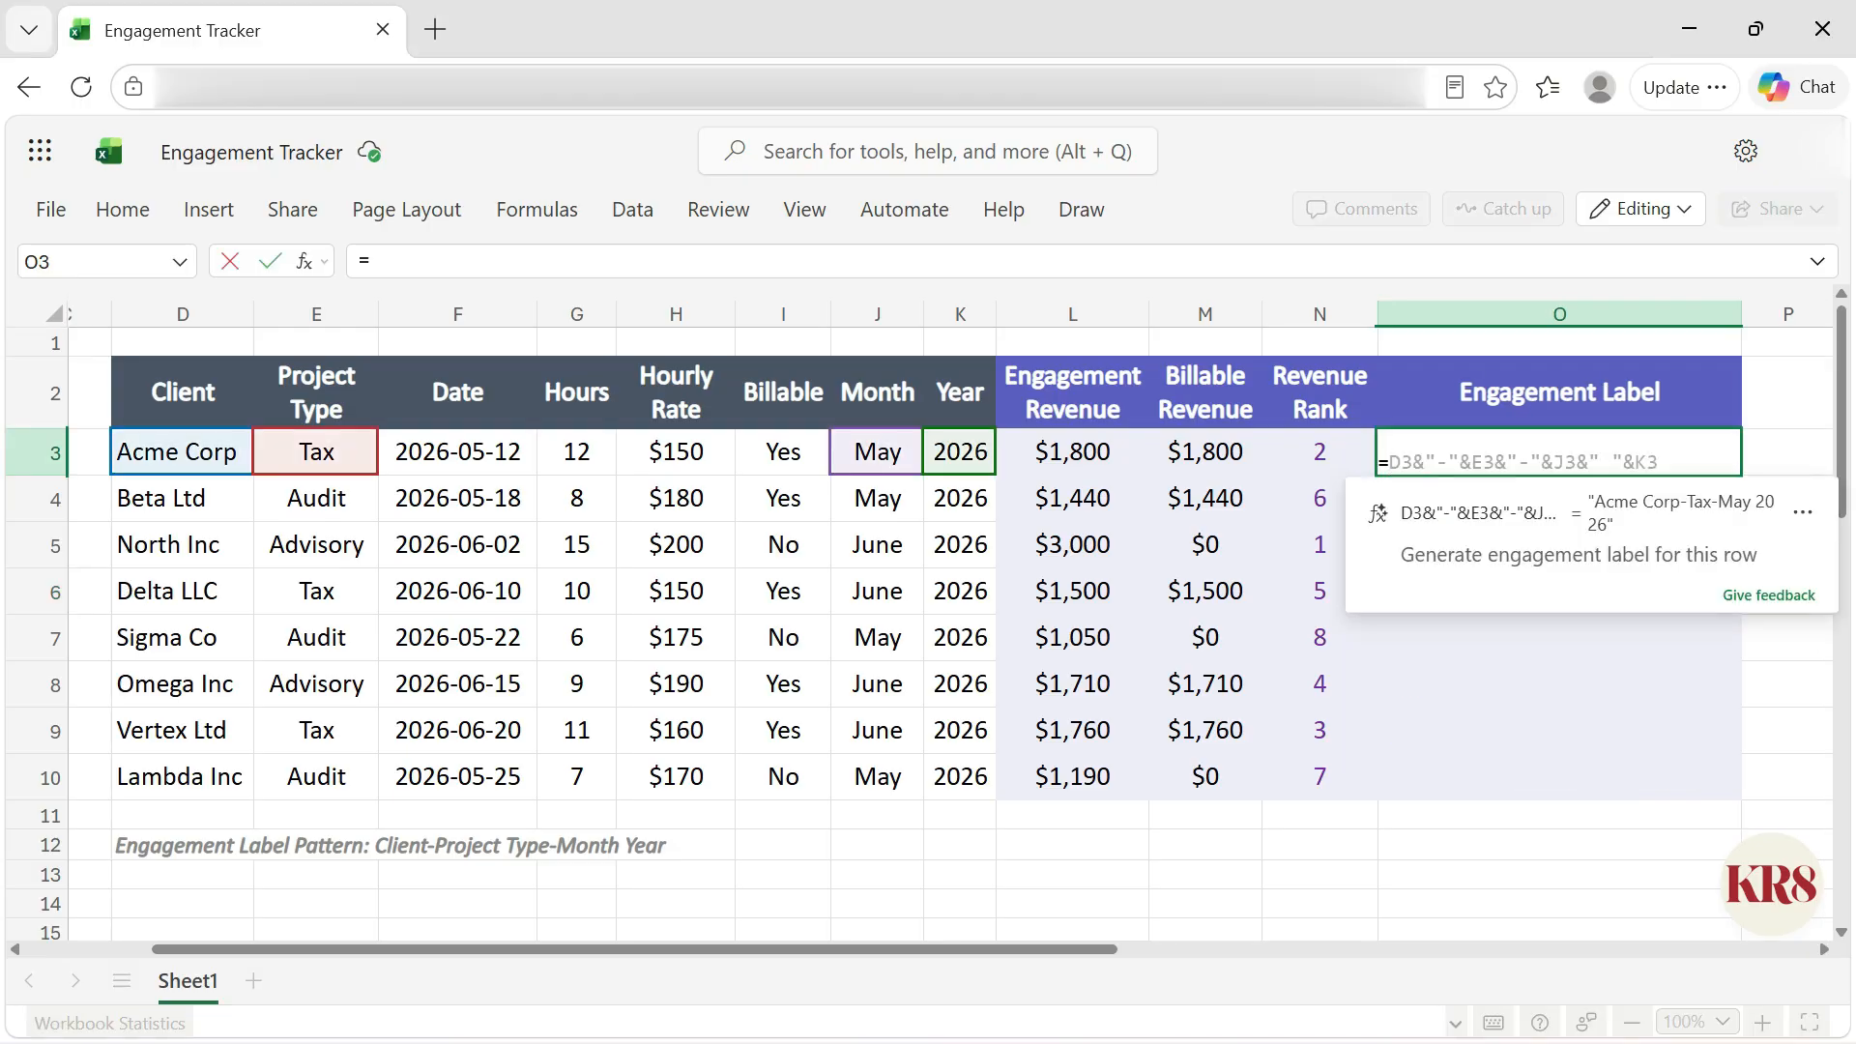
pyautogui.click(1788, 562)
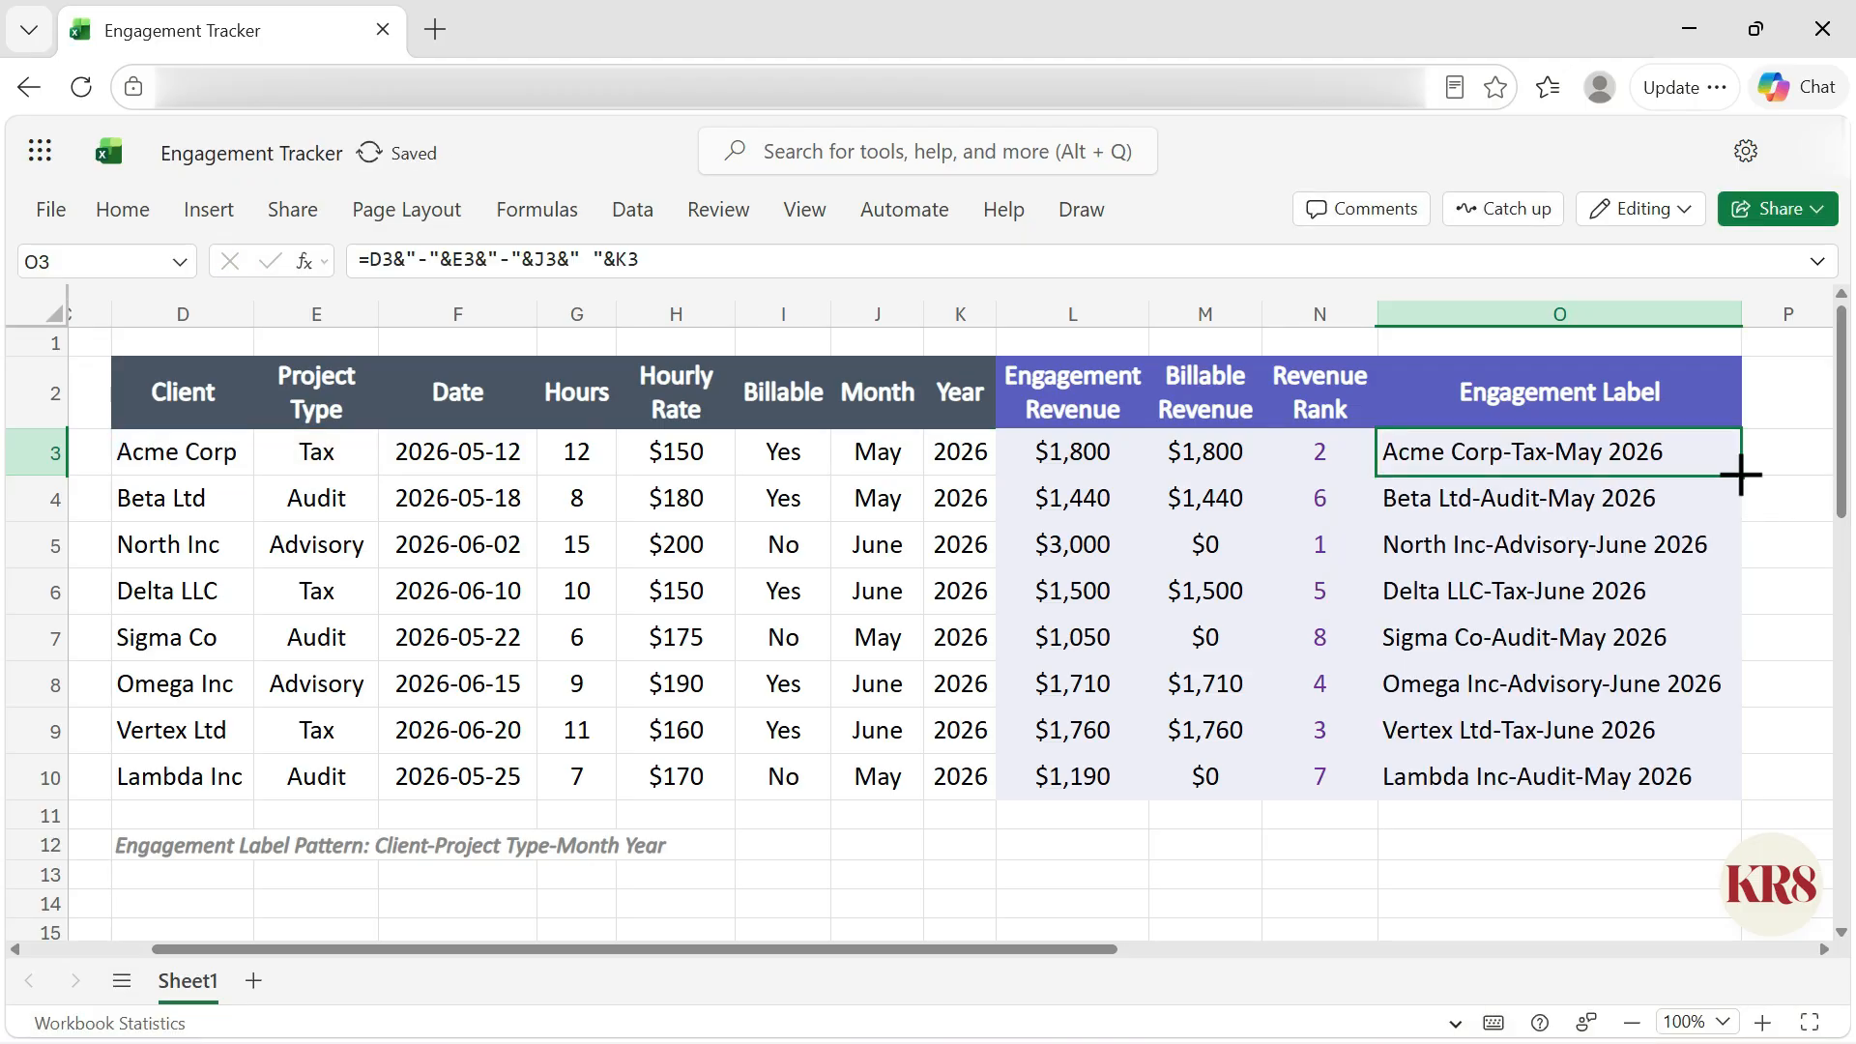
# Step: Change the client in D6 to Beta Ltd and check the formula-driven label in O6
pyautogui.click(236, 588)
pyautogui.write('Beta Ltd')
pyautogui.hotkey('ctrl', 'Return')
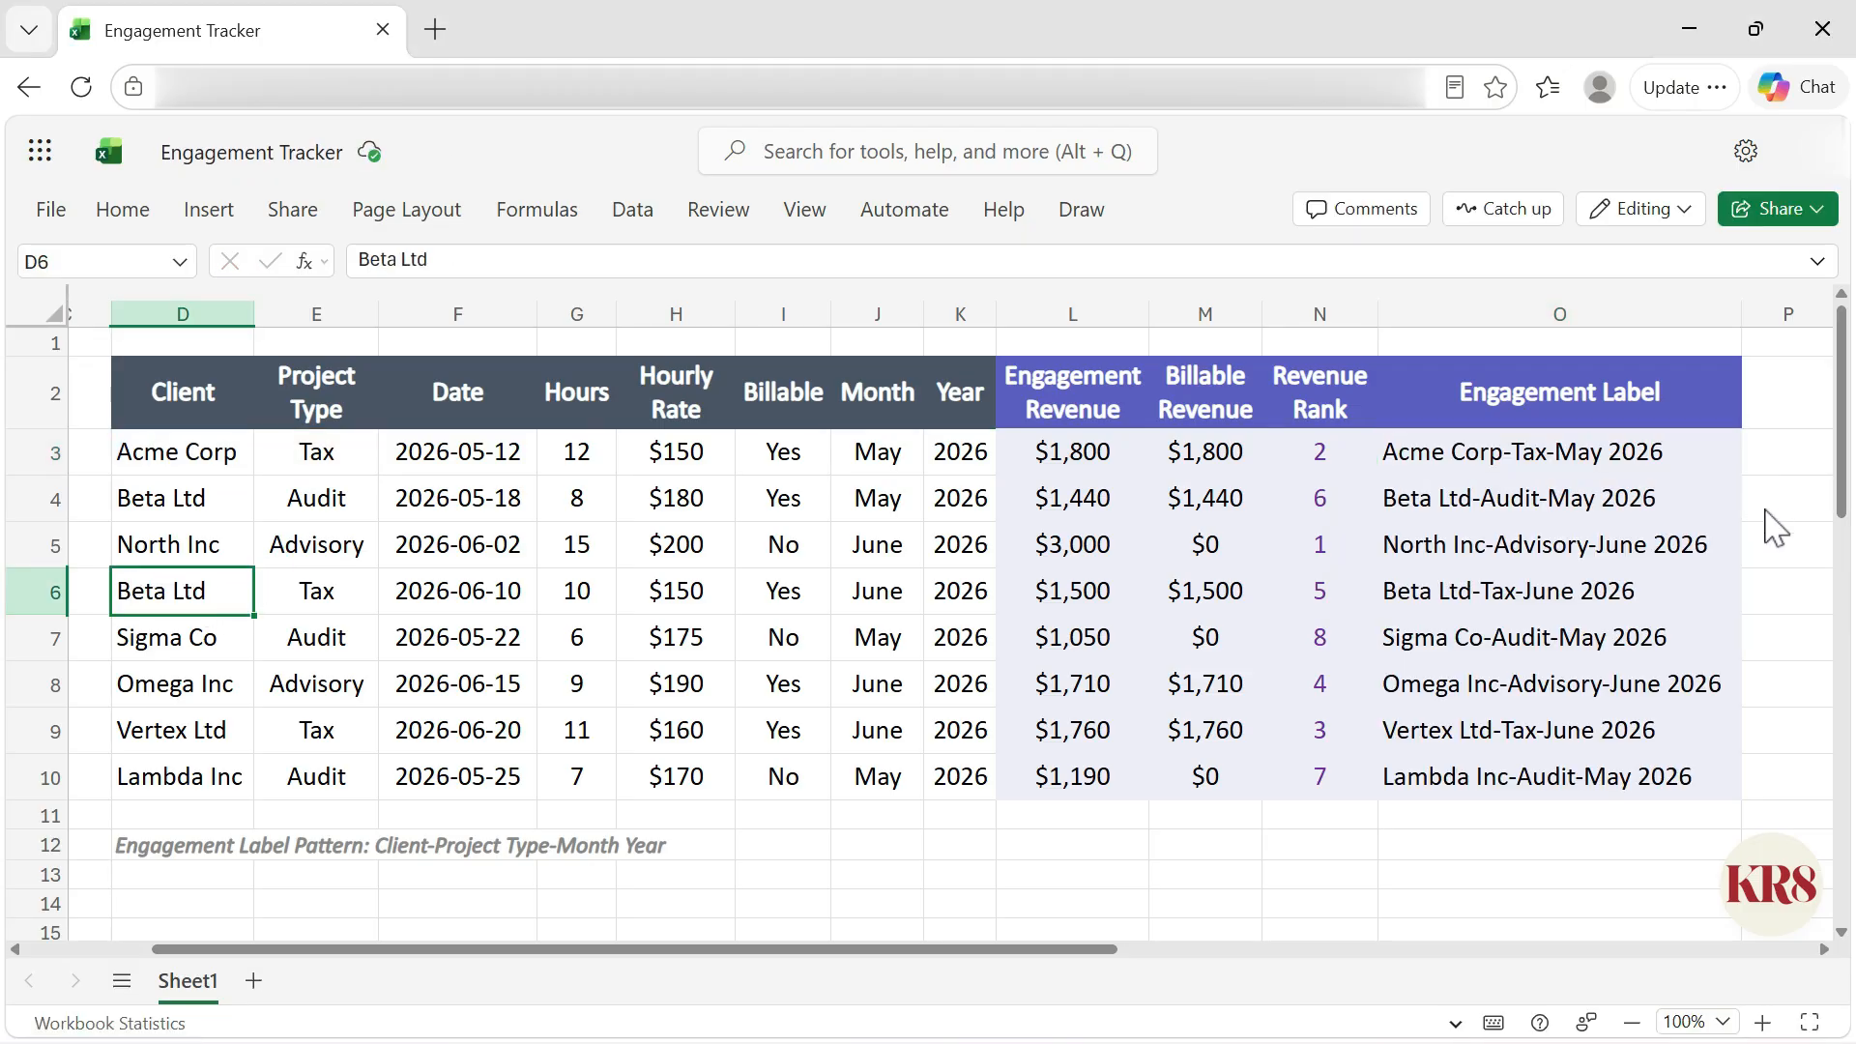
pyautogui.click(1721, 607)
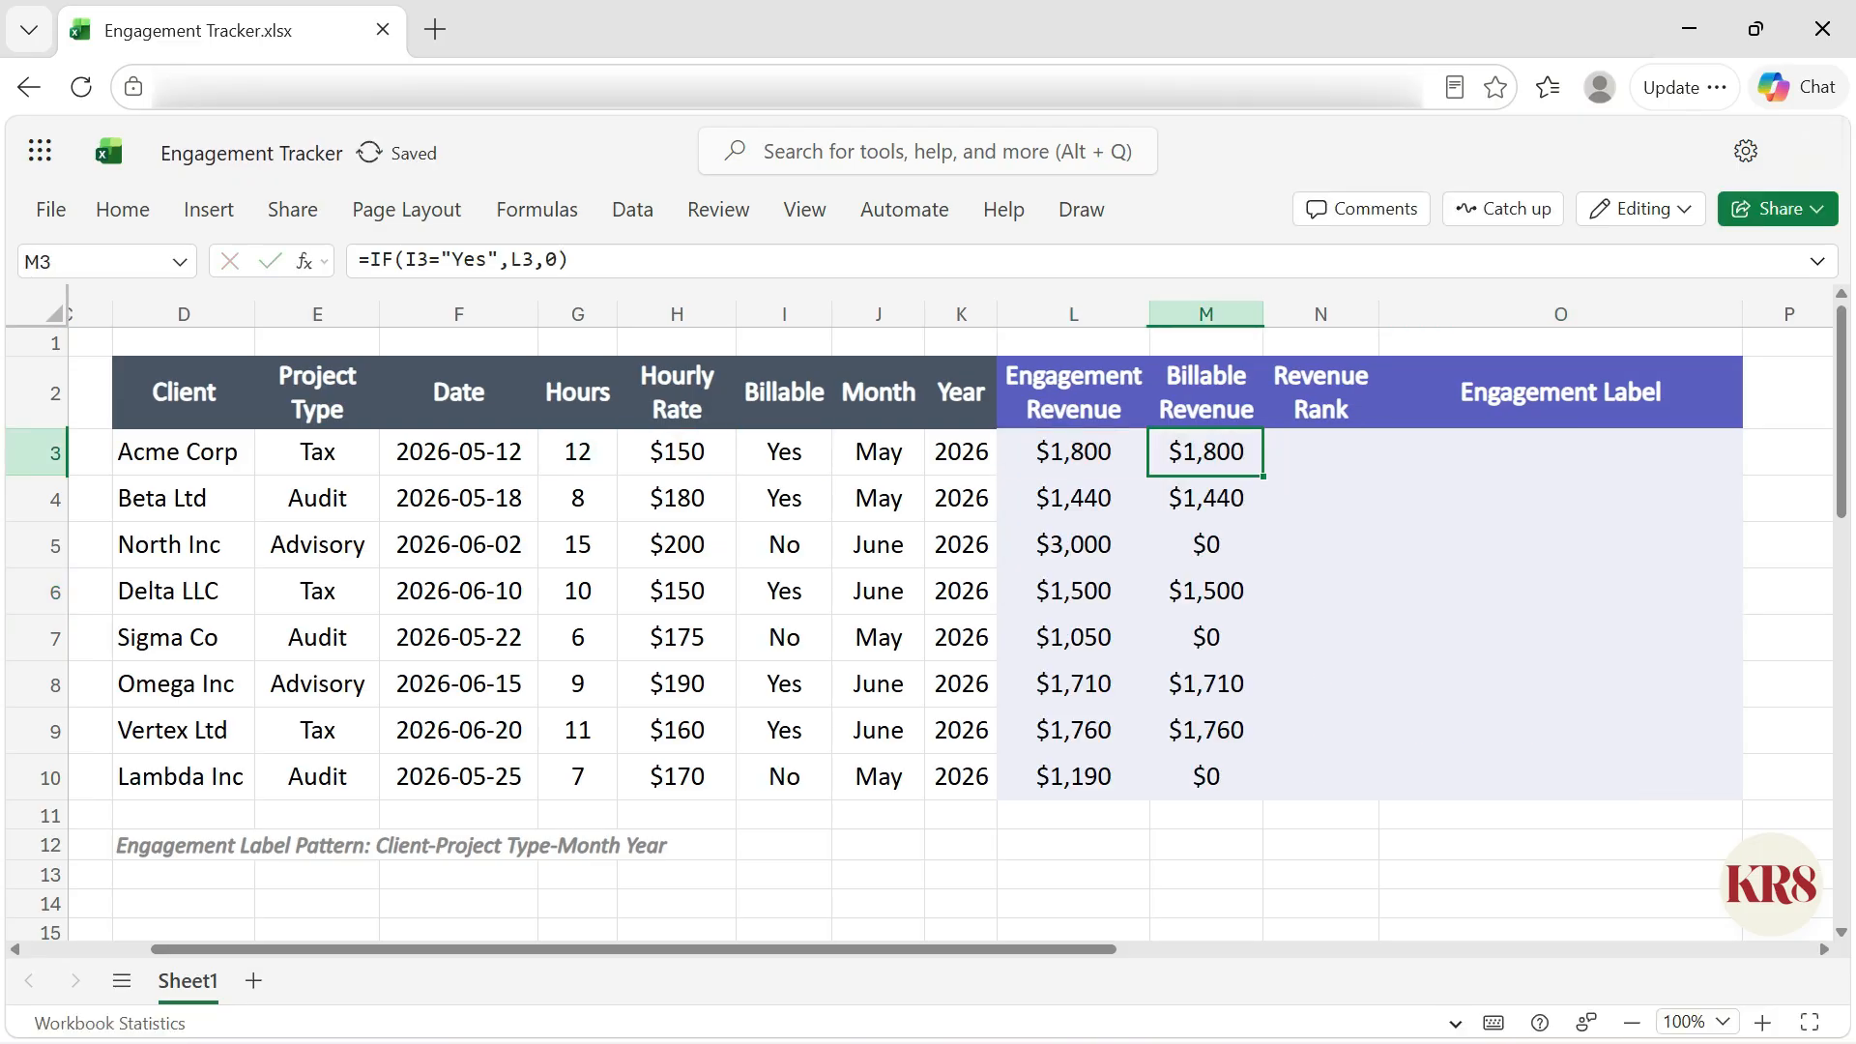
# Step: Enter =RANK.EQ(L3,$L$3:$L$10,0) in N3 and fill it down the Revenue Rank column
pyautogui.click(1320, 452)
pyautogui.write('=RANK.EQ(L3,$L$3:$L$10,0)')
pyautogui.hotkey('ctrl', 'Return')
pyautogui.doubleClick(1378, 476)
# Step: Accept the suggested engagement label formula in O3
pyautogui.click(1561, 452)
pyautogui.write('=')
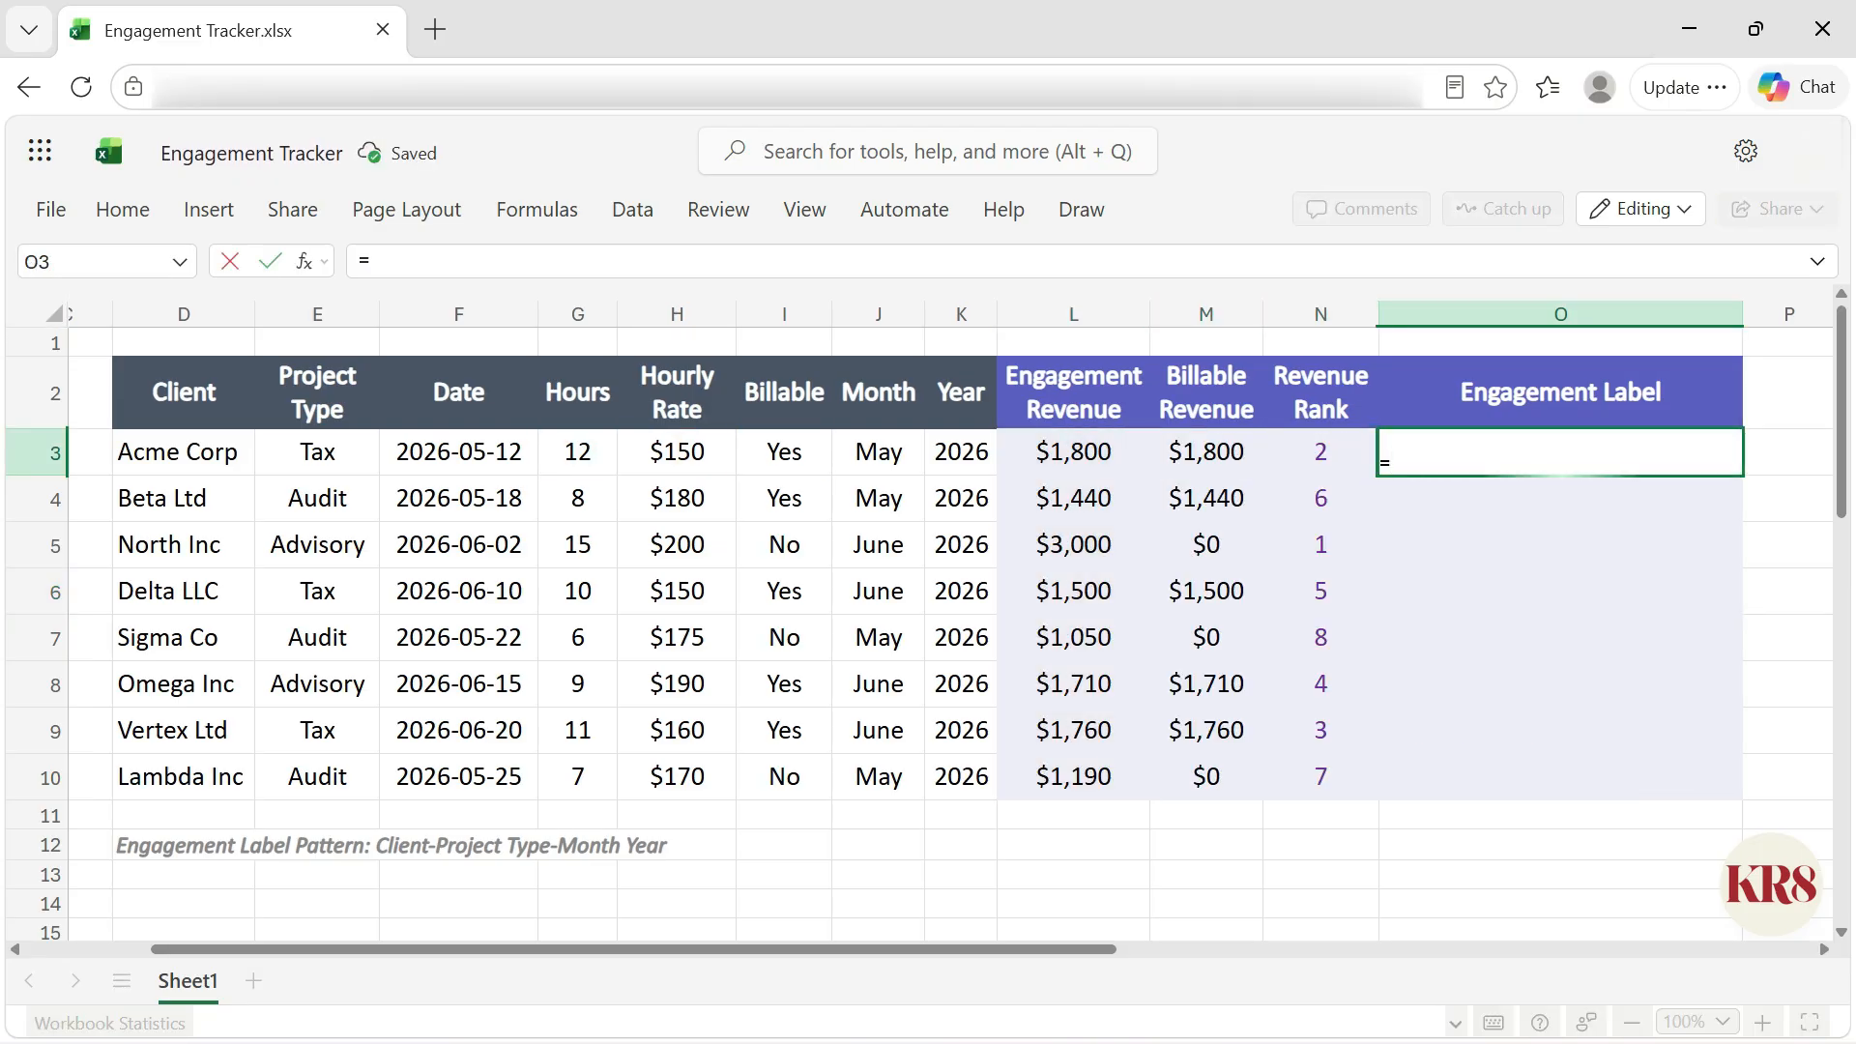
pyautogui.press('Tab')
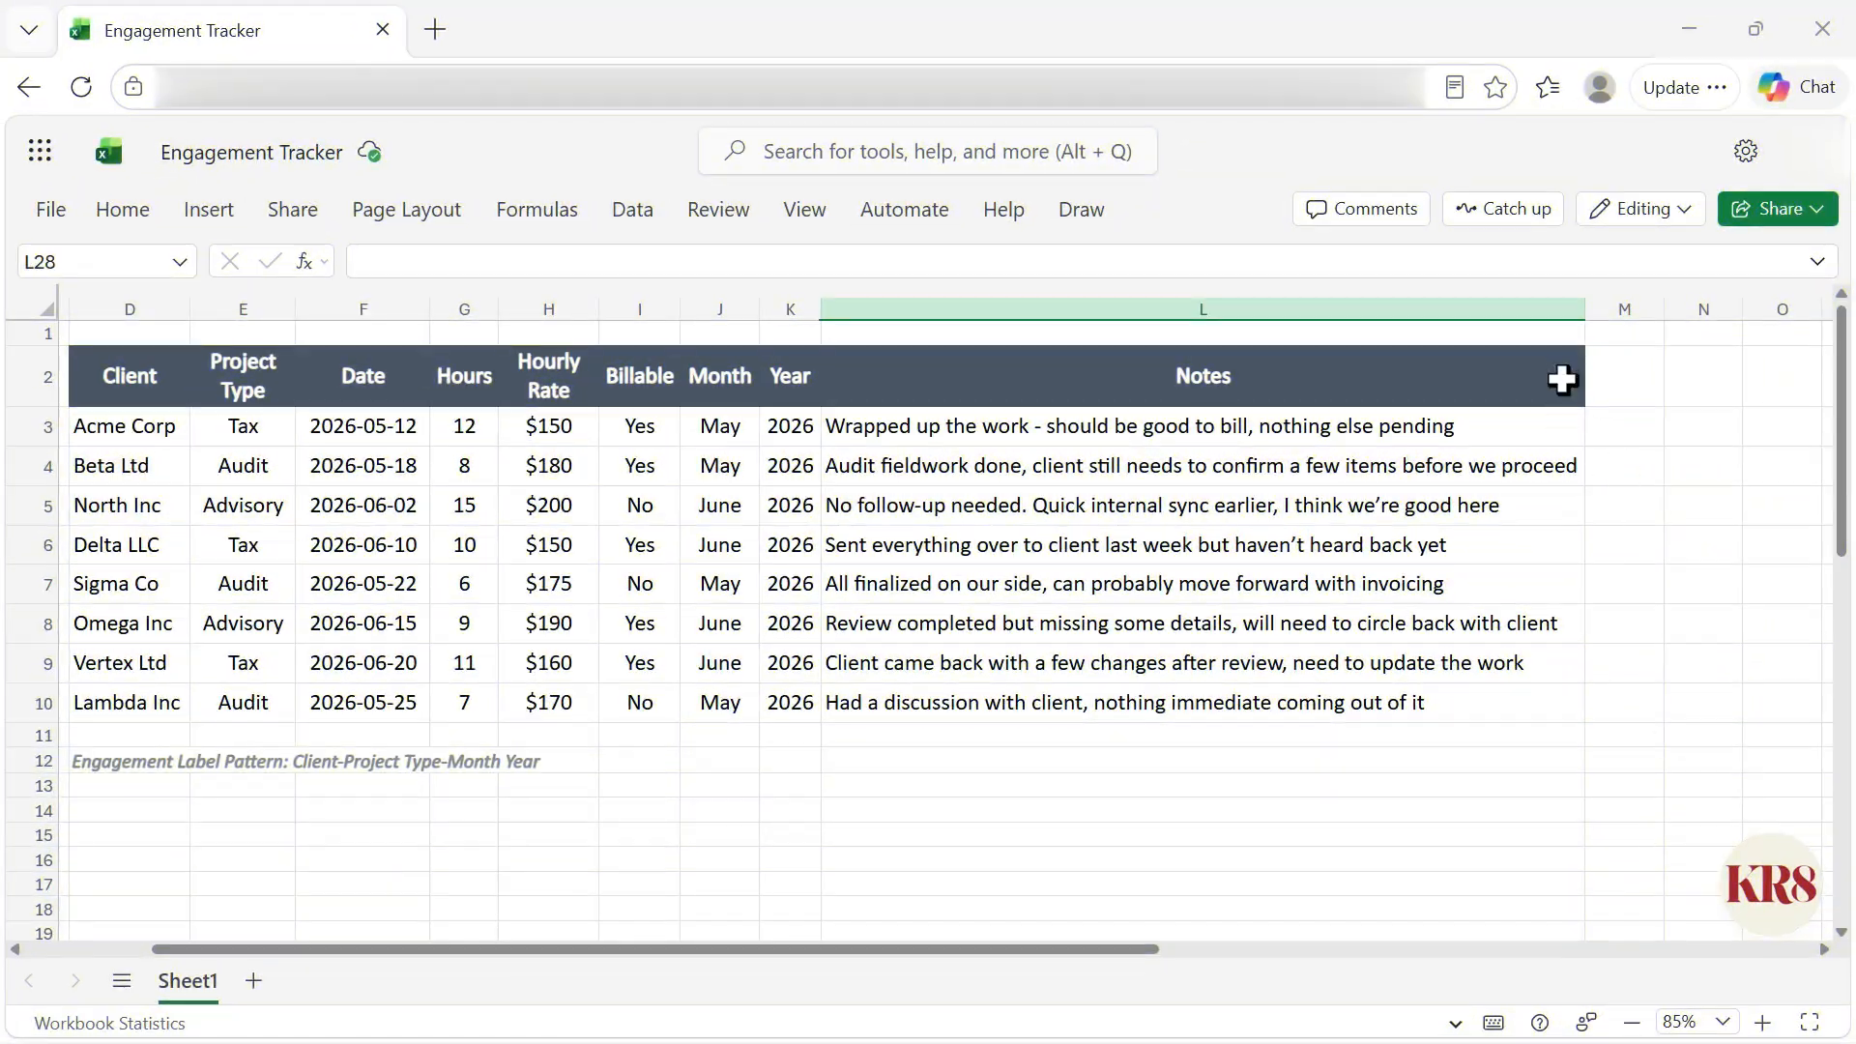
# Step: Add the header Next Steps in M2 beside the Notes column
pyautogui.click(1558, 380)
pyautogui.scroll(4, 1758, 421)
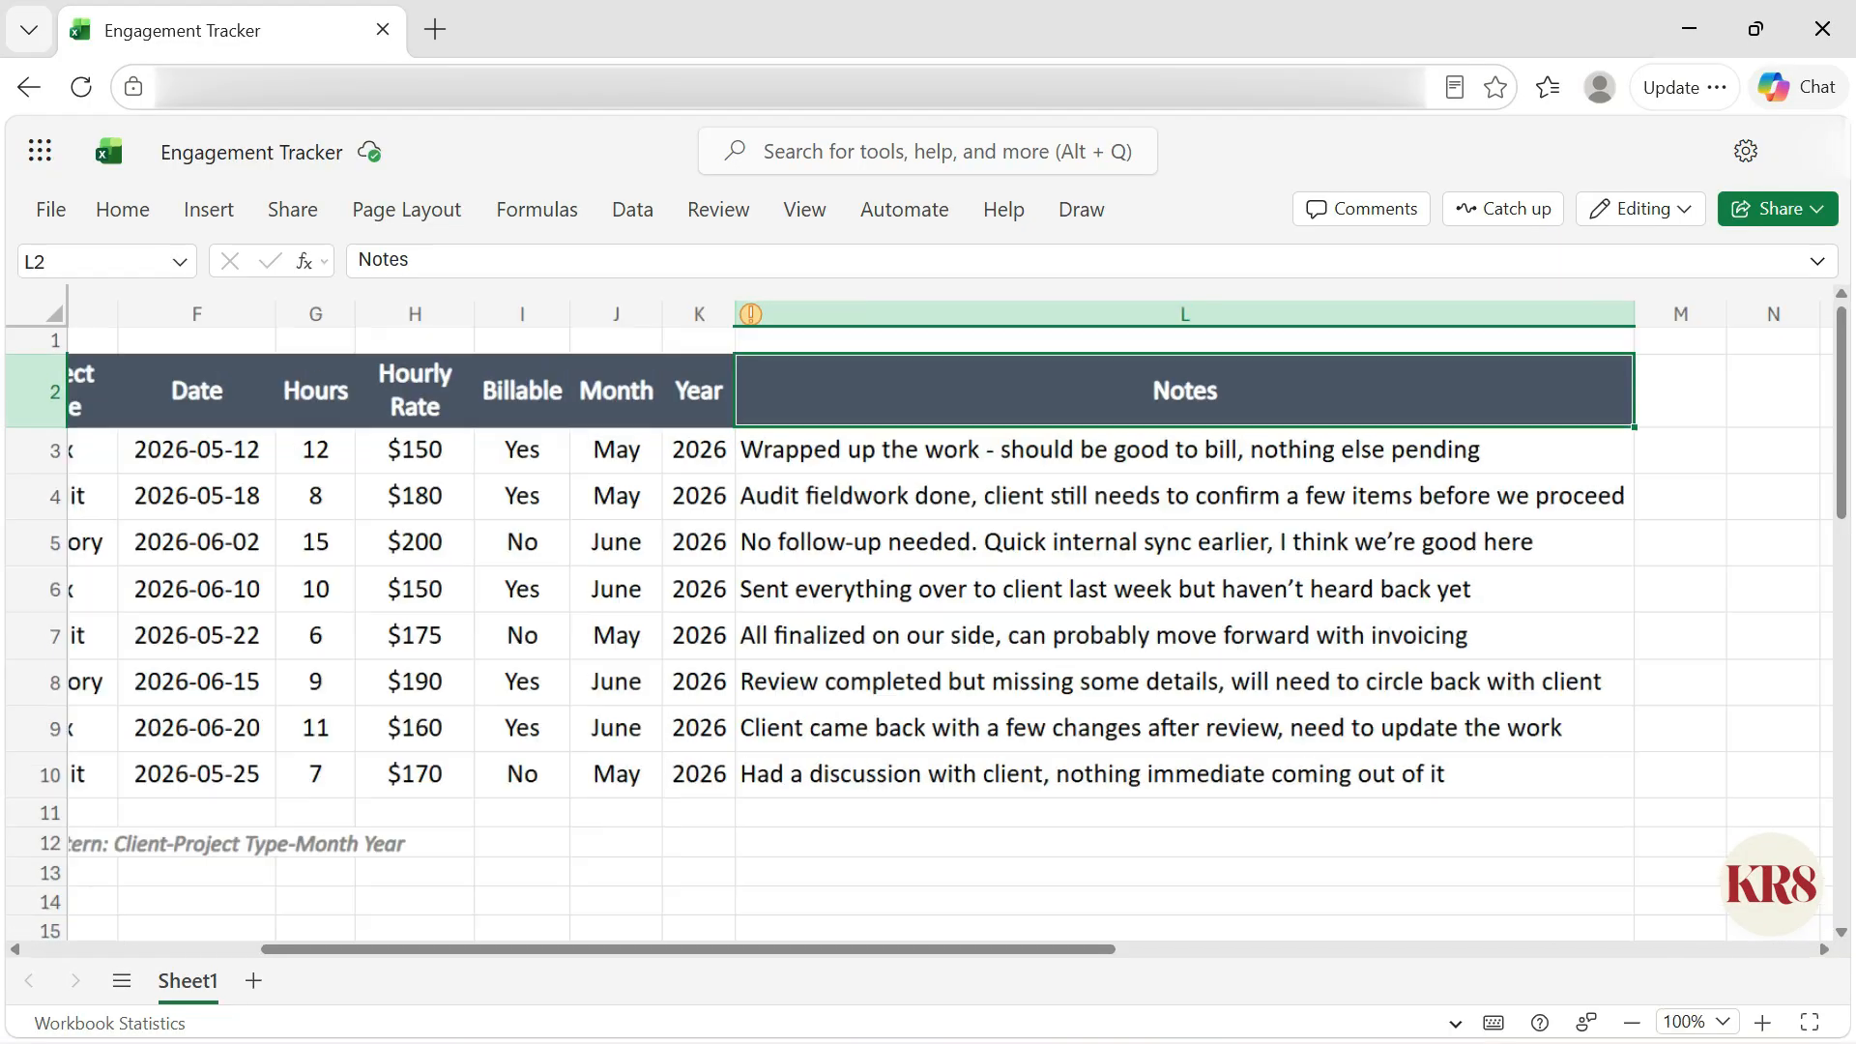
pyautogui.scroll(1, 1757, 420)
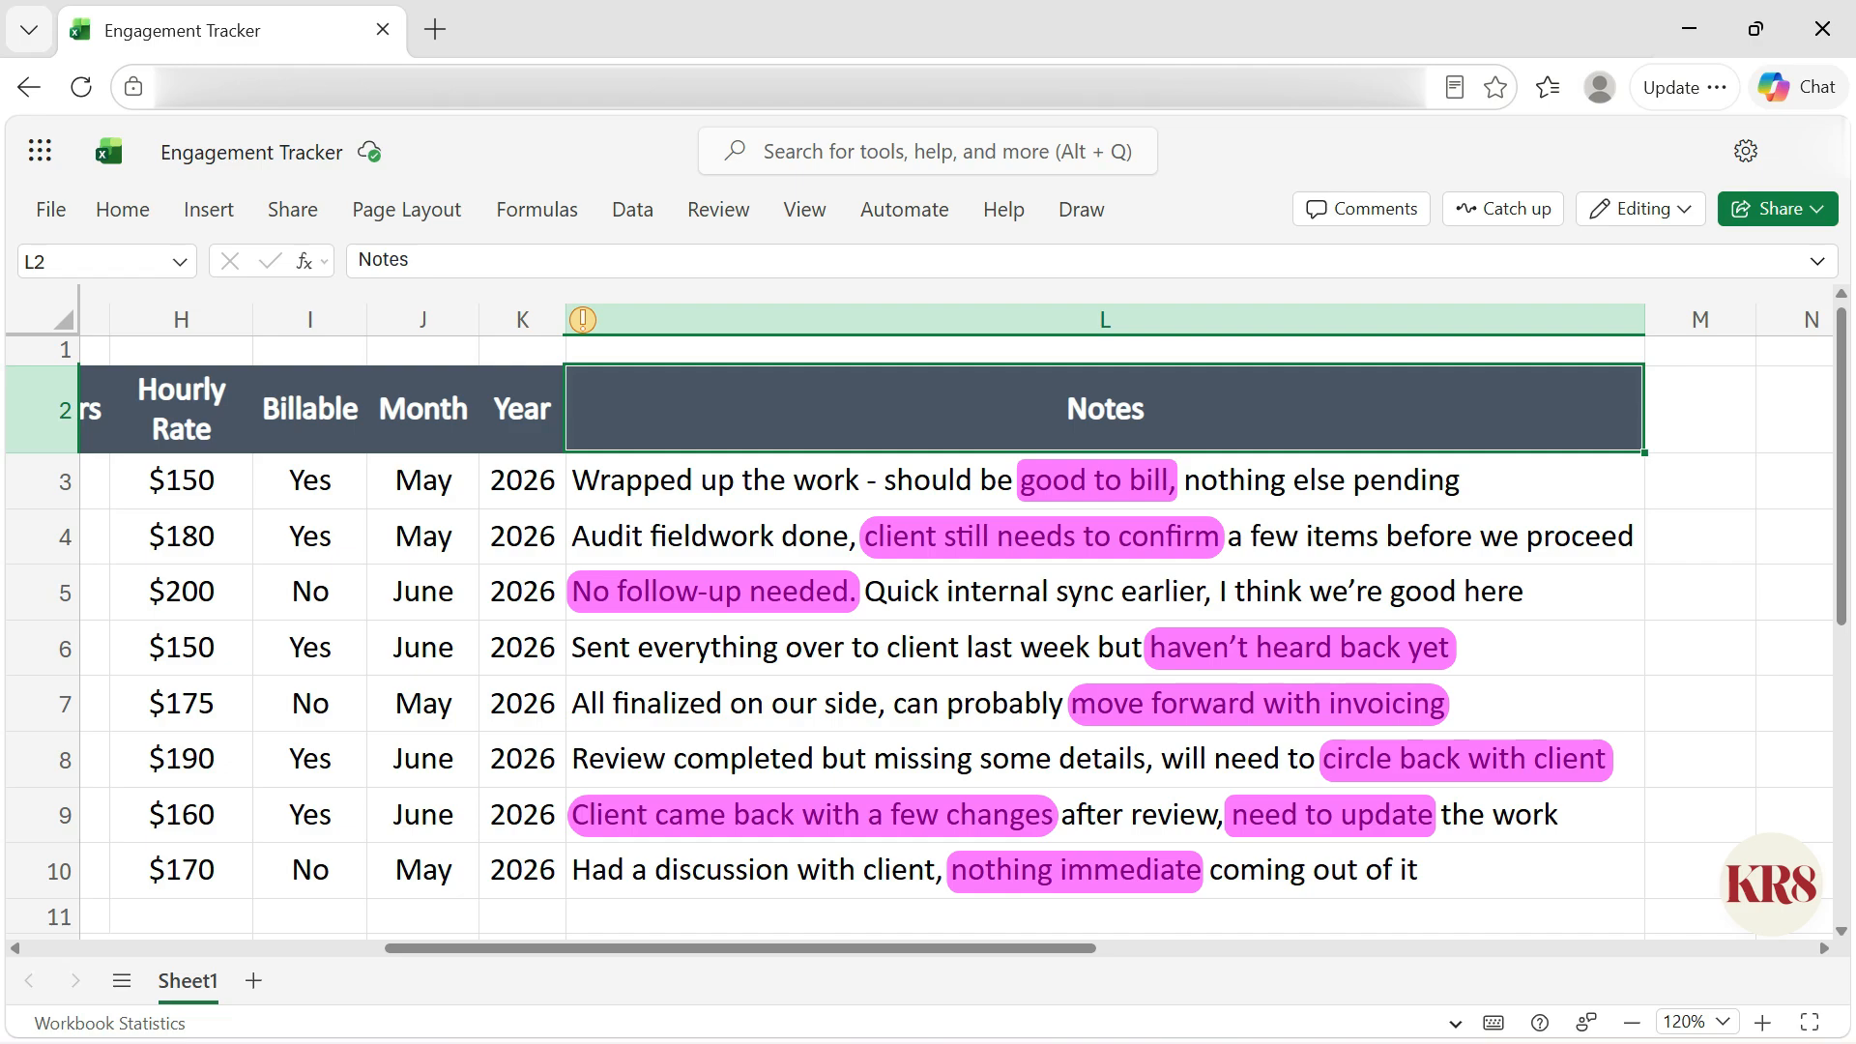
pyautogui.hscroll(5, 919, 619)
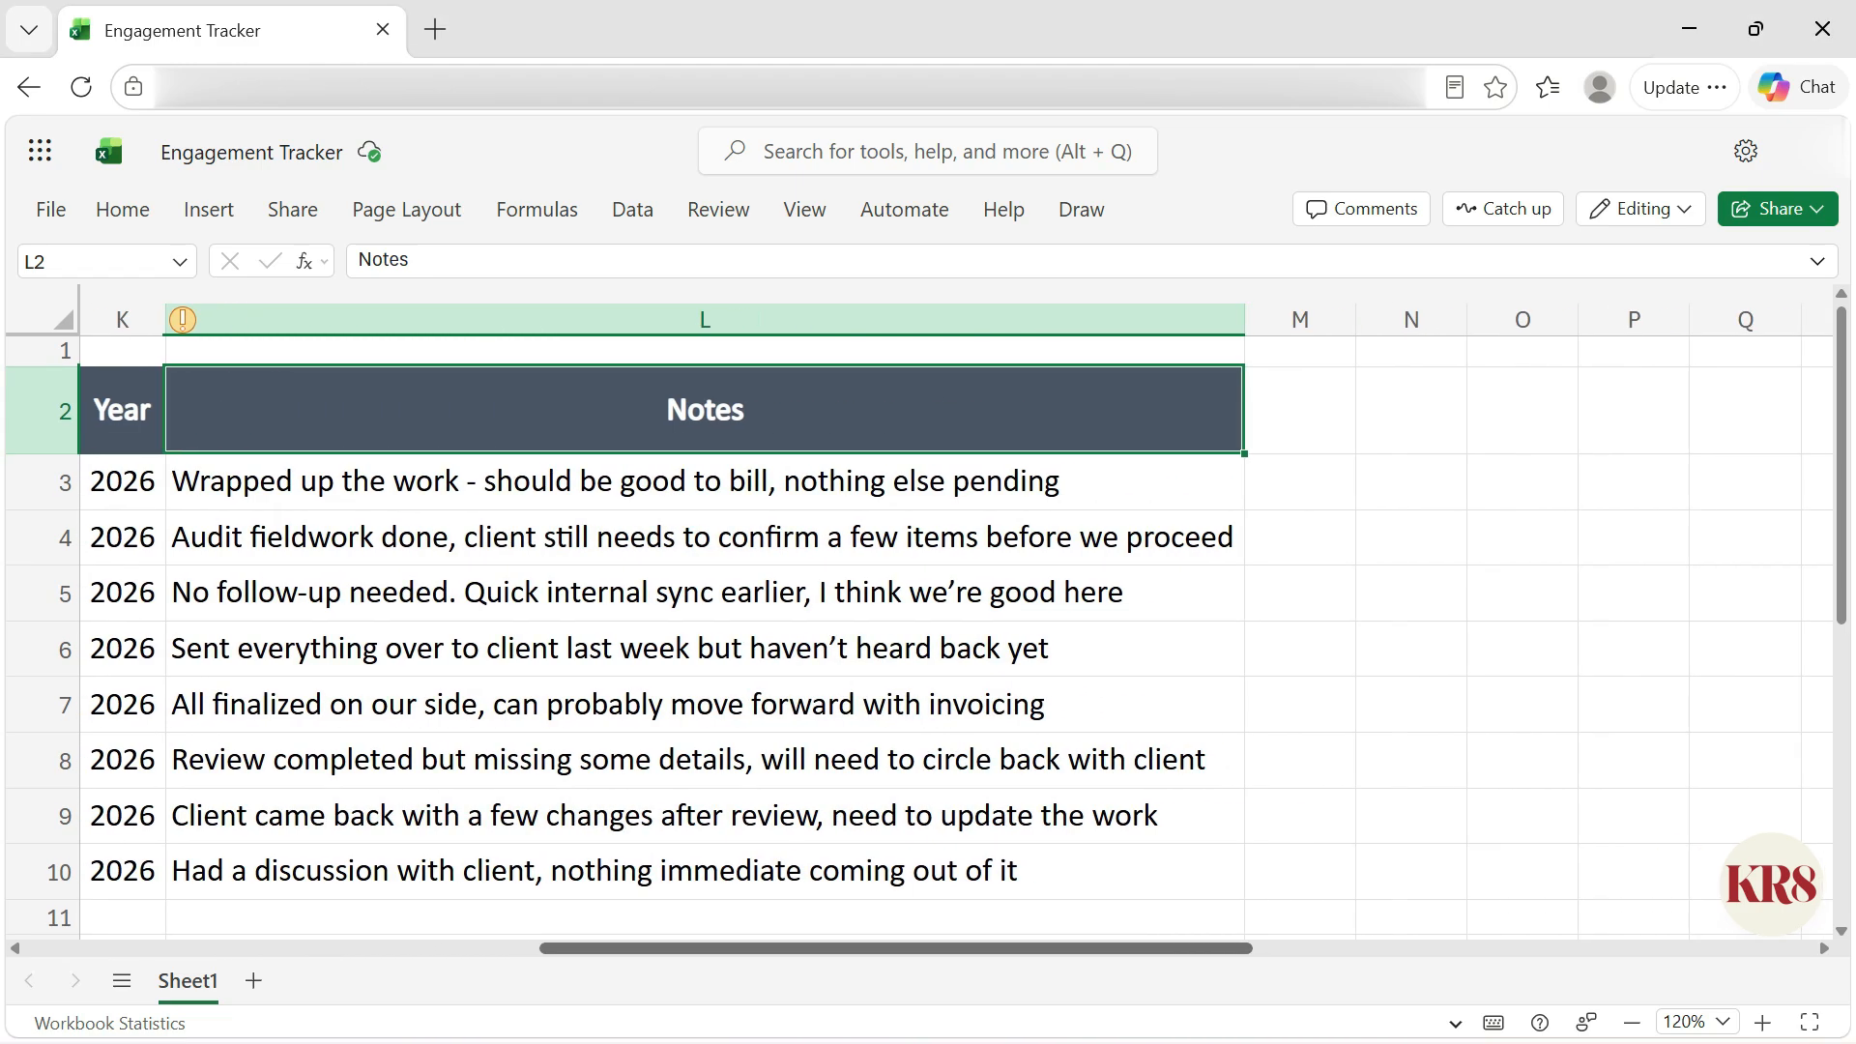
pyautogui.click(1242, 410)
pyautogui.write('Next St')
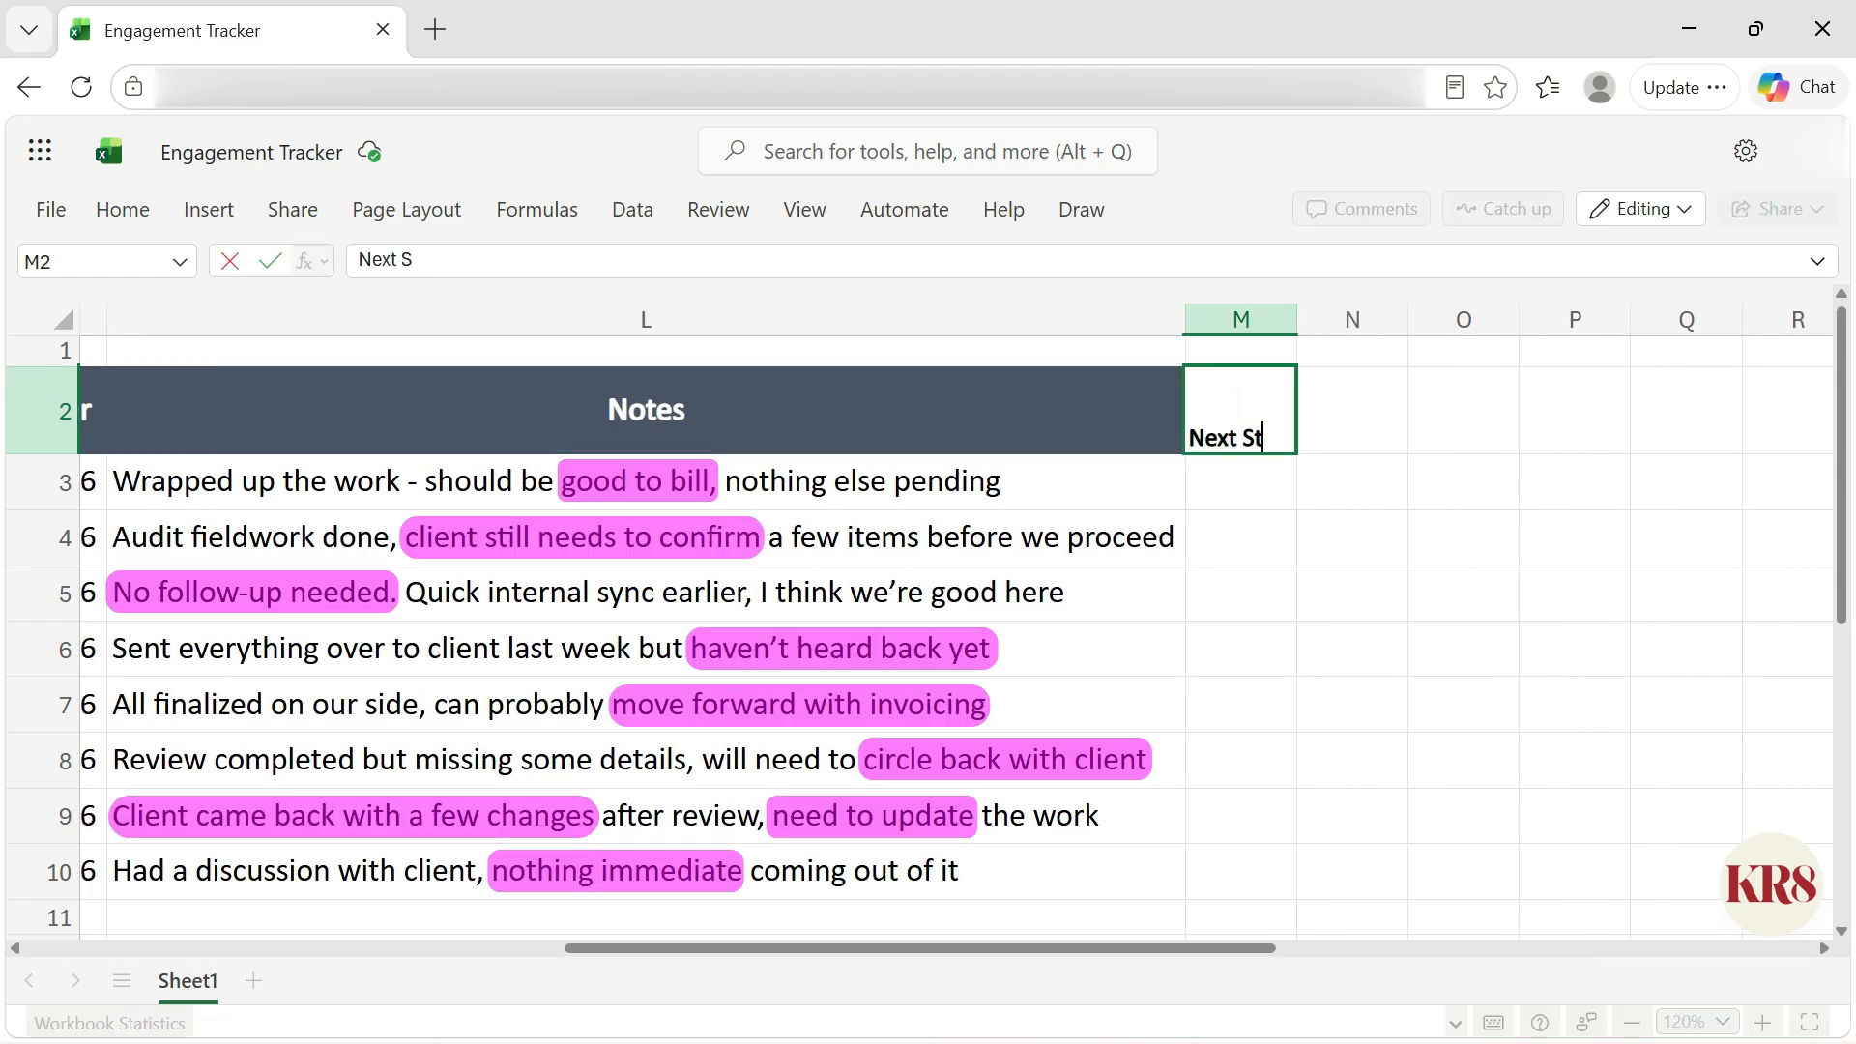
pyautogui.write('eps')
pyautogui.press('Return')
# Step: Try to Flash Fill next steps from the notes starting with good to bill in M3, and undo the fill
pyautogui.write('good t')
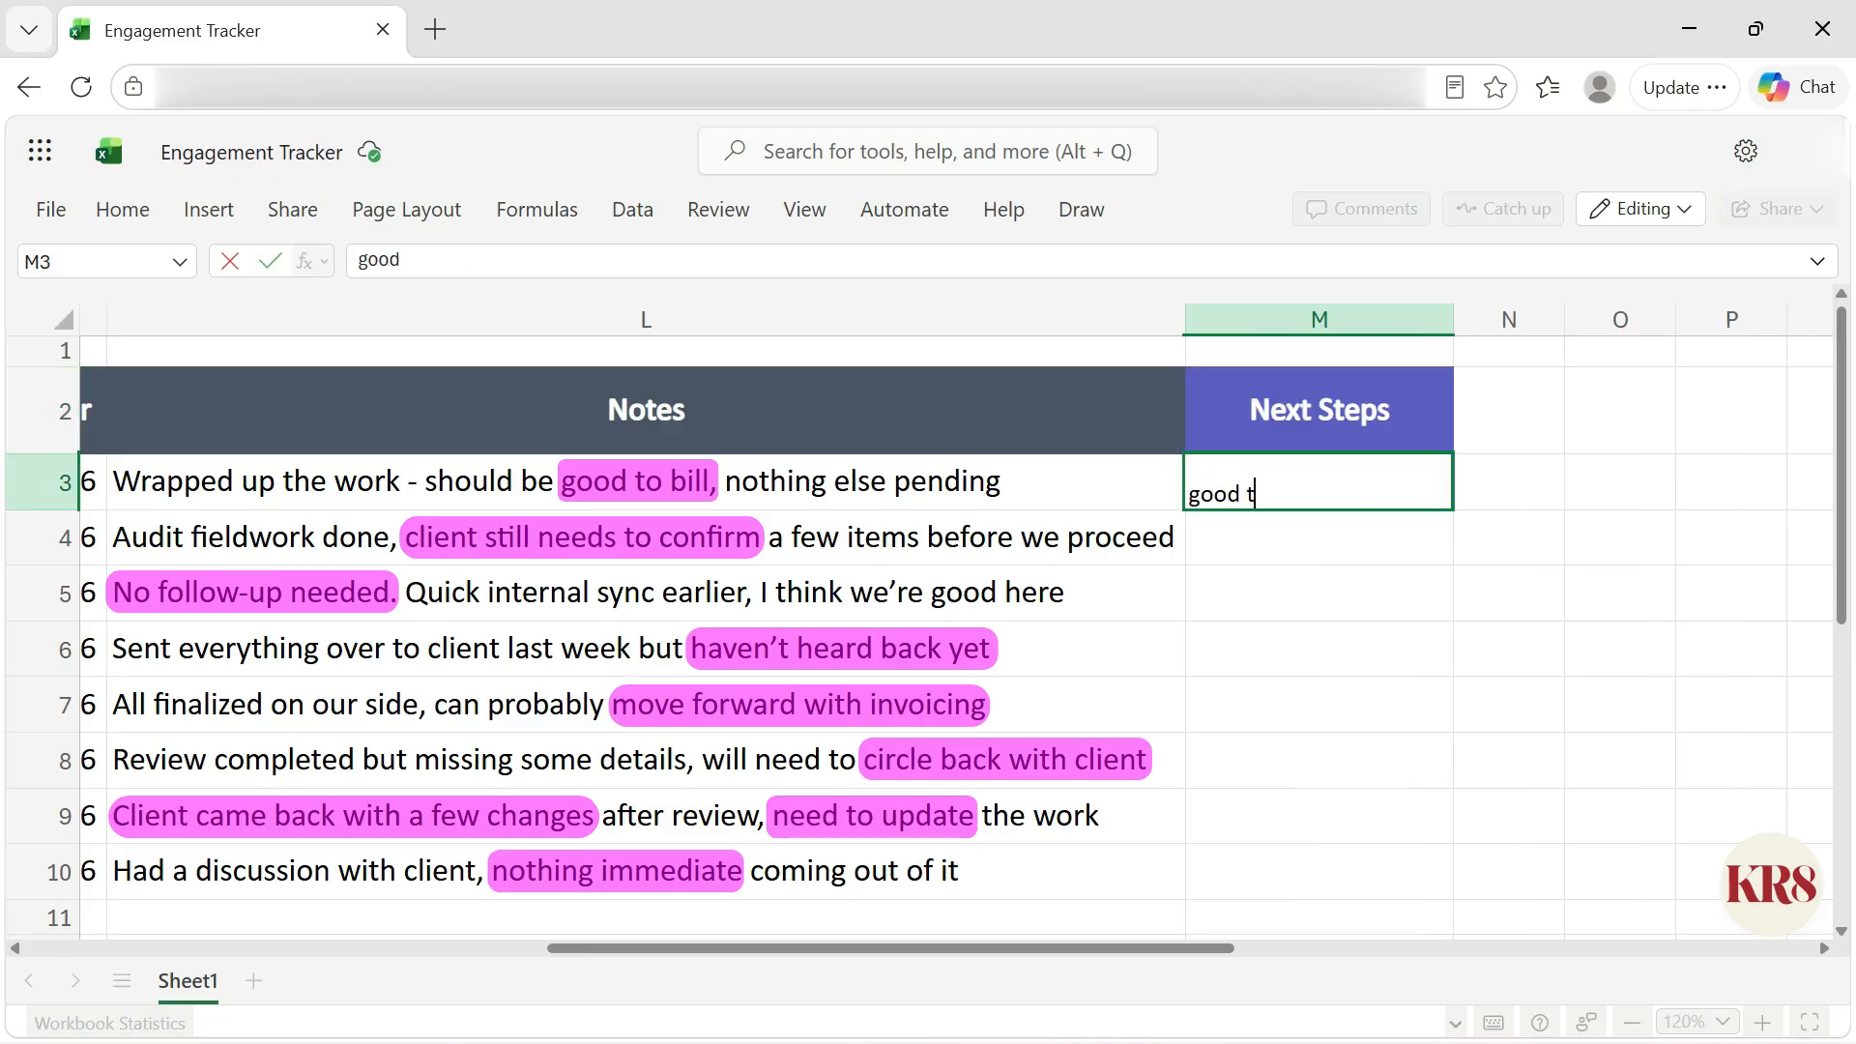
pyautogui.write('o bill')
pyautogui.hotkey('ctrl', 'Return')
pyautogui.hotkey('ctrl', 'e')
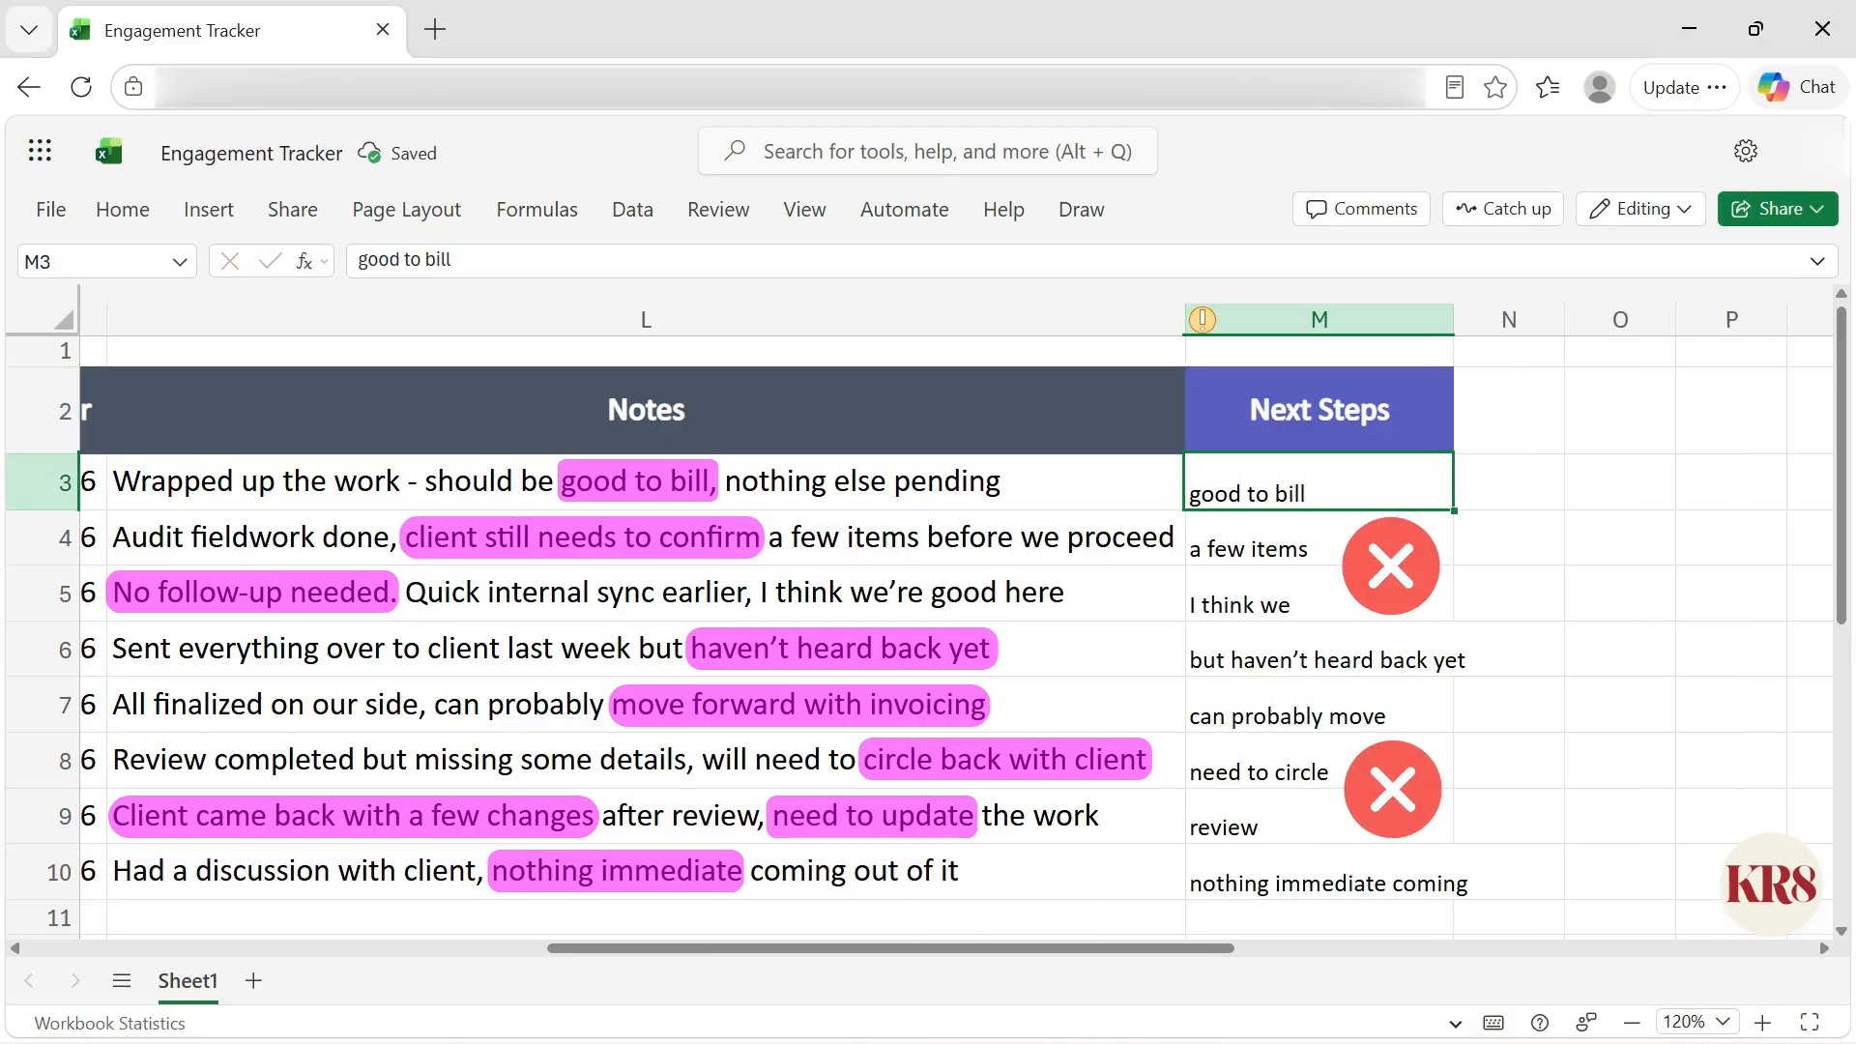
pyautogui.hotkey('ctrl', 'z')
# Step: Accept the suggested formula =L3 in M3 and delete it
pyautogui.write('=')
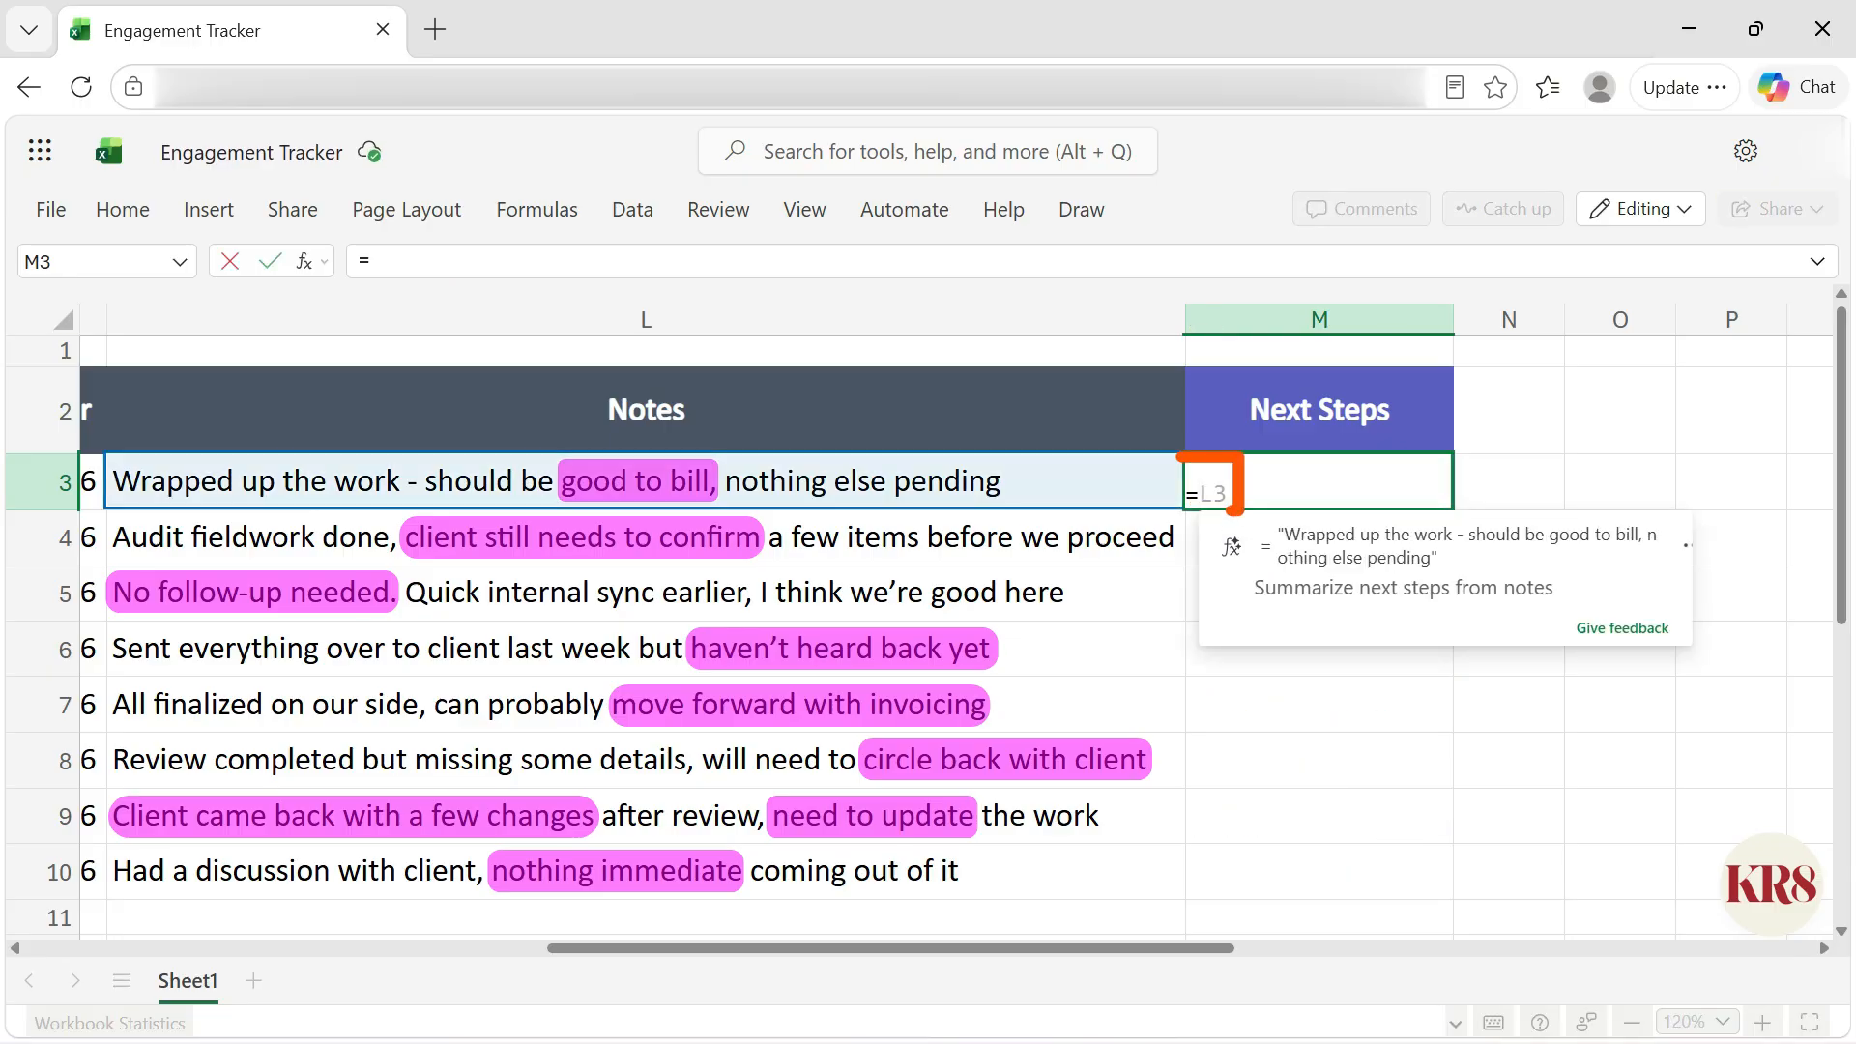
pyautogui.press('Tab')
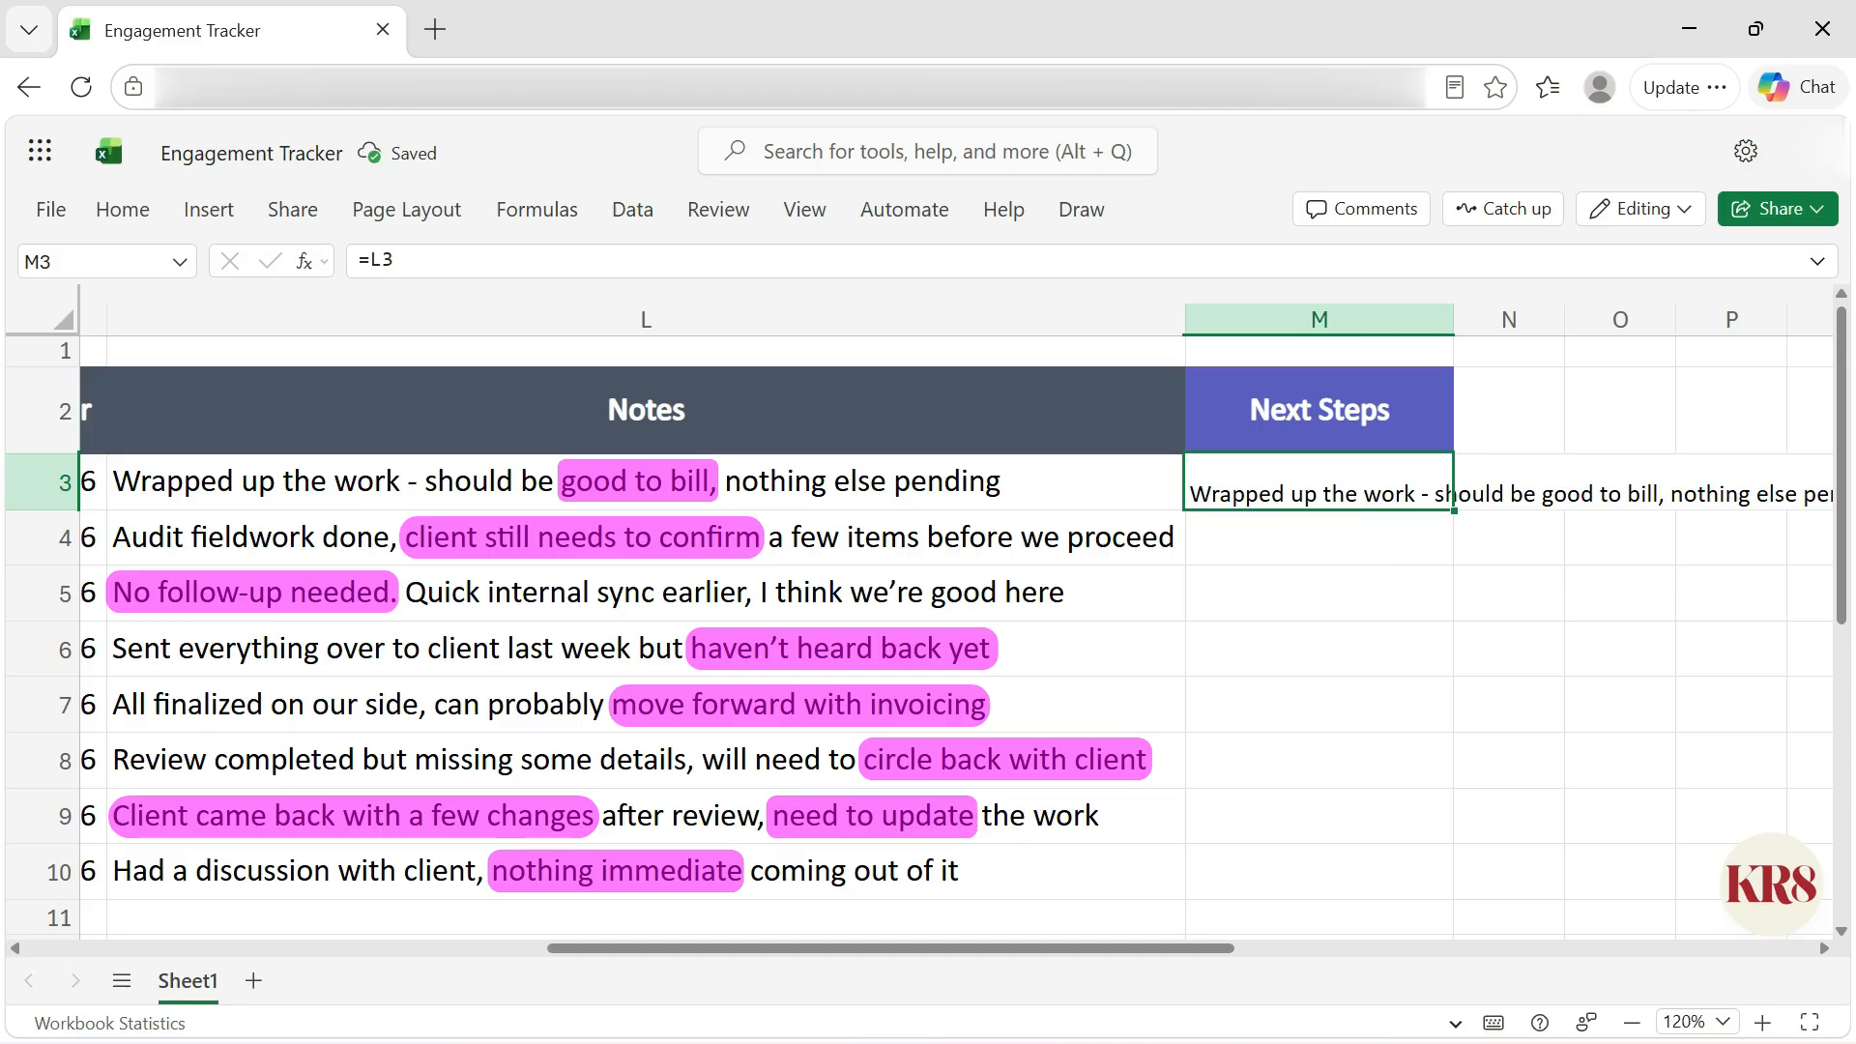
pyautogui.press('Delete')
# Step: Enter =COPILOT("for each row, extract",M2,"from",L3:L10,"in concise phrase") in M3 to generate next steps from the notes
pyautogui.write('=COPILOT')
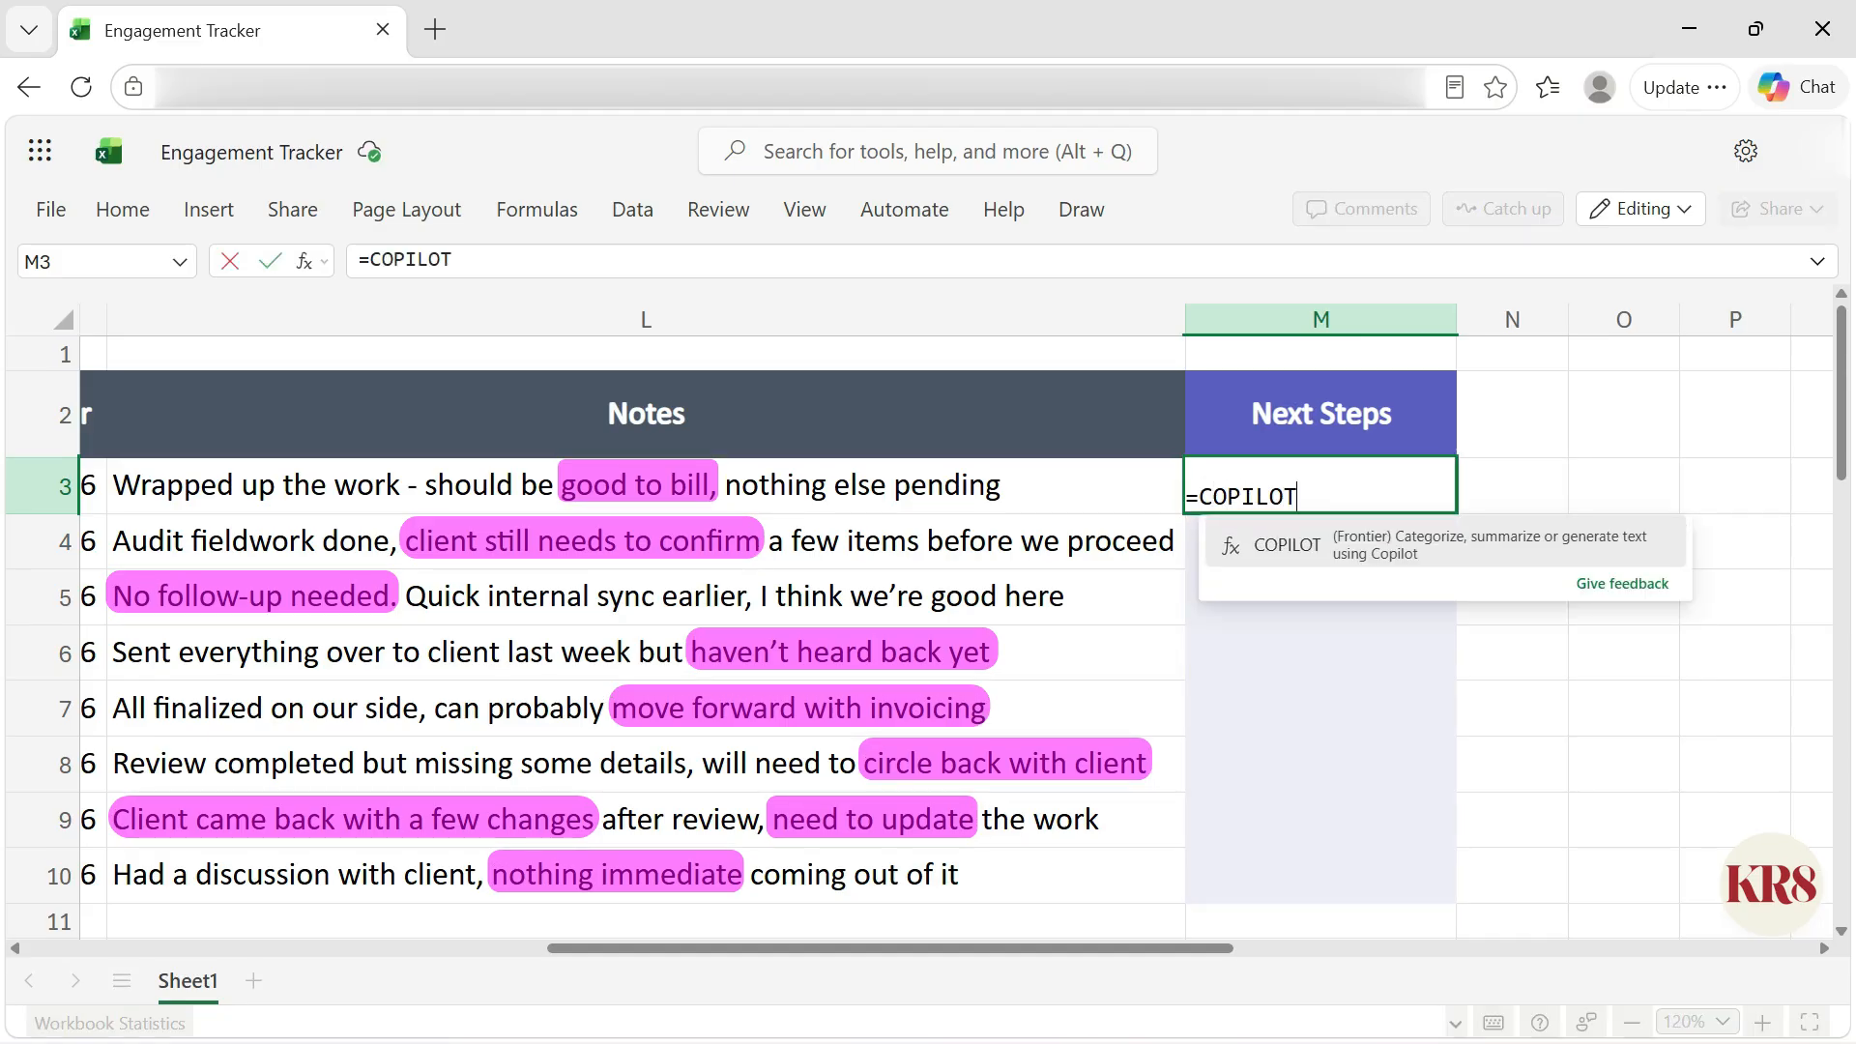
pyautogui.write('("for each row, extract",')
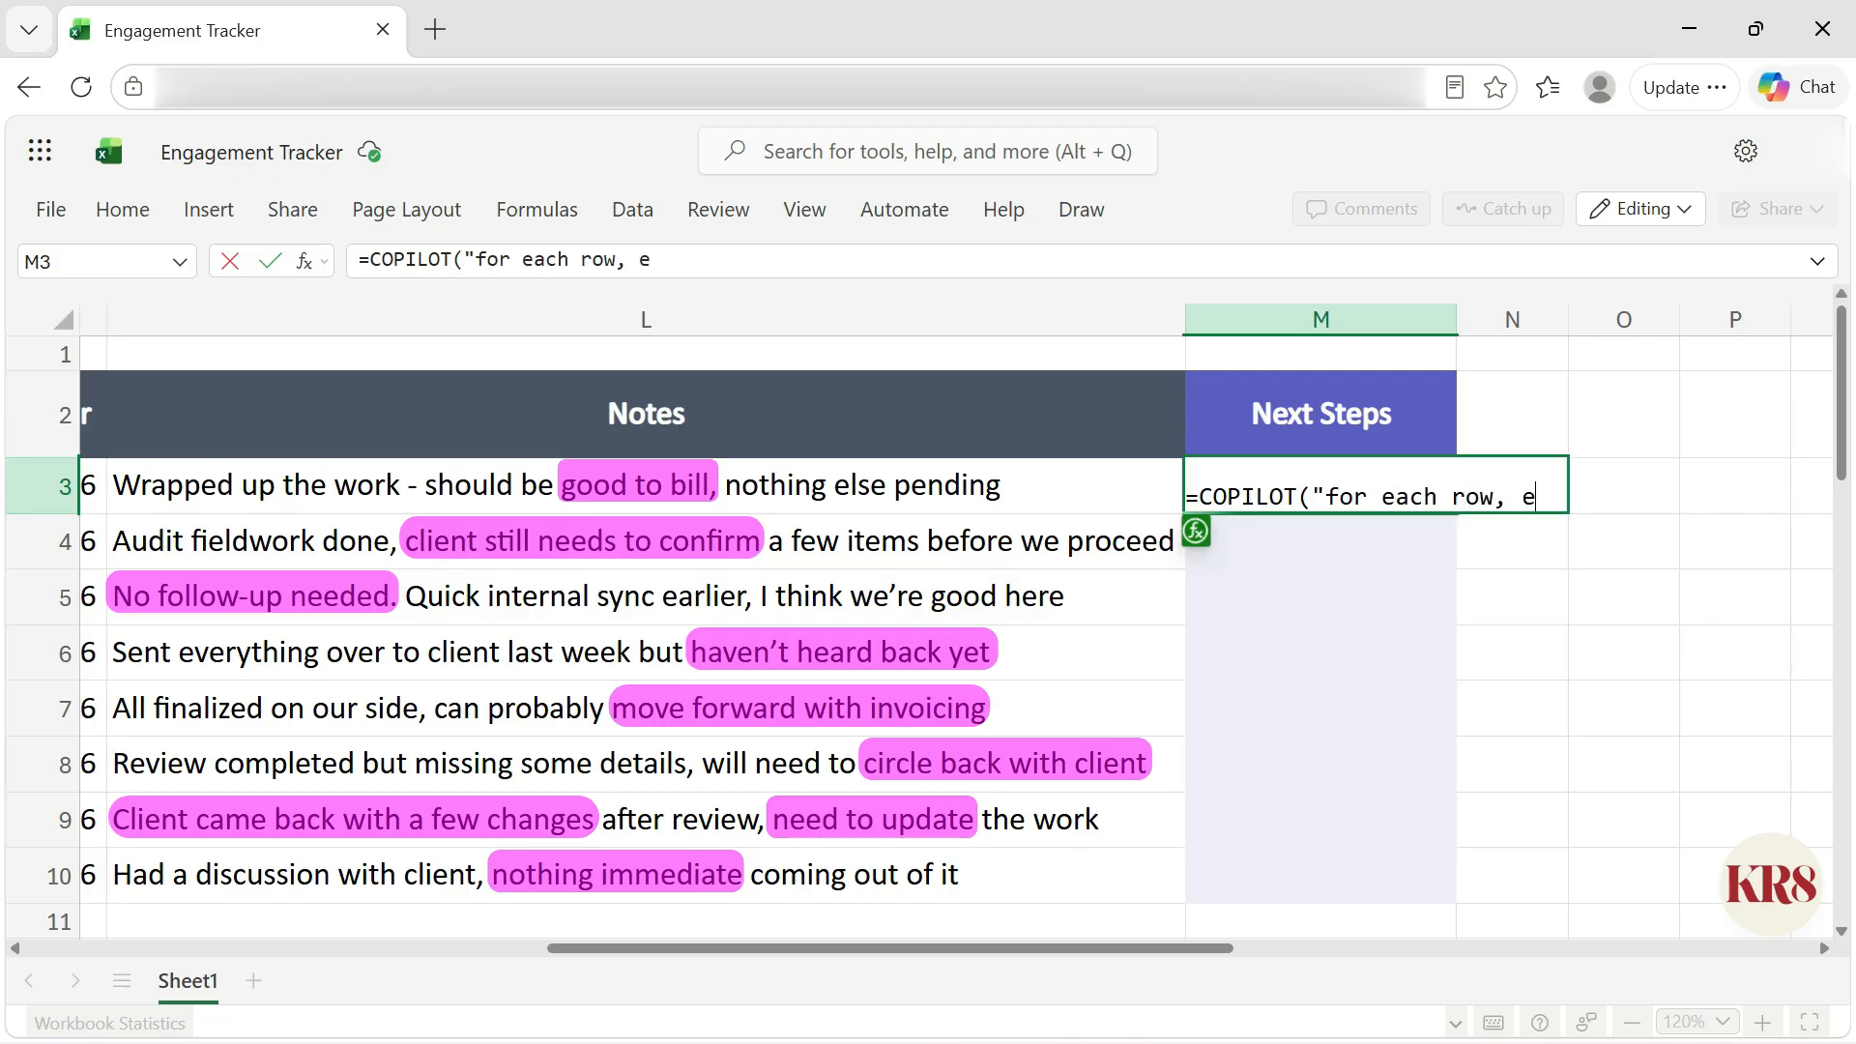
pyautogui.click(1440, 404)
pyautogui.write(',"from",')
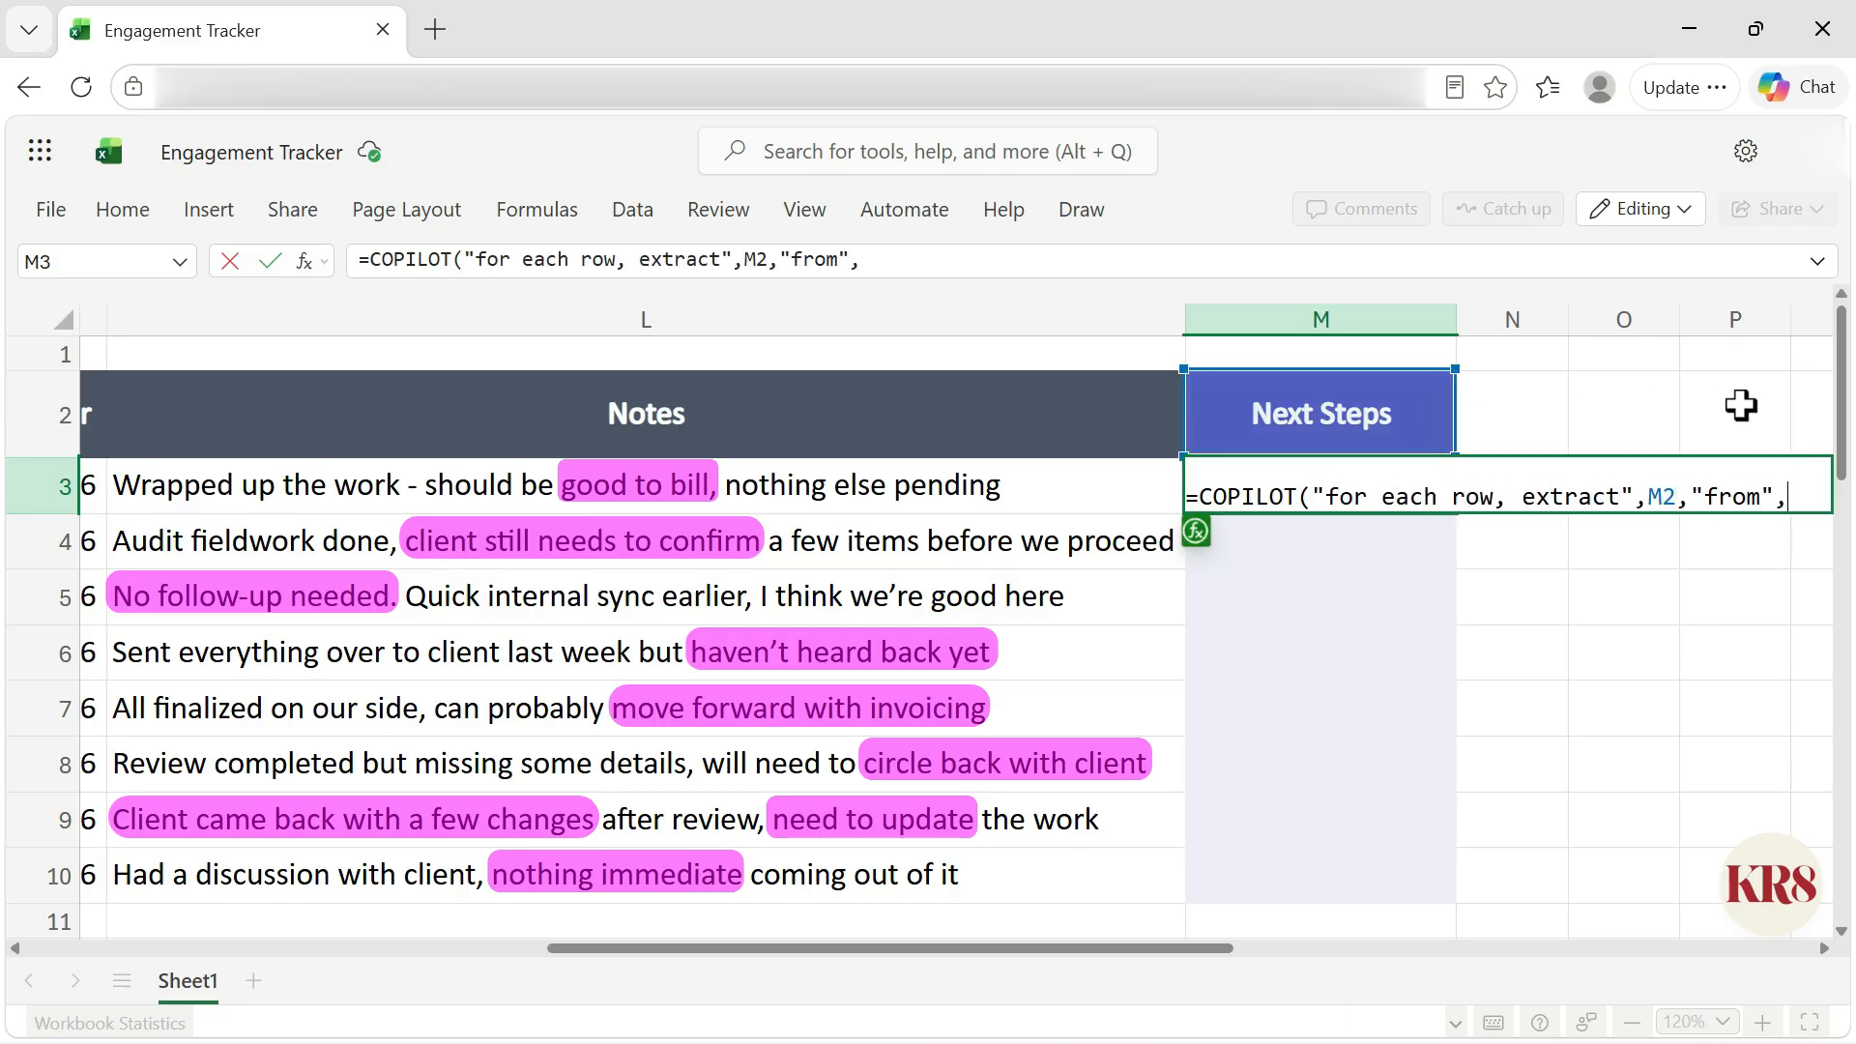
pyautogui.moveTo(1089, 497); pyautogui.dragTo(1131, 878)
pyautogui.write(',"in concise phra')
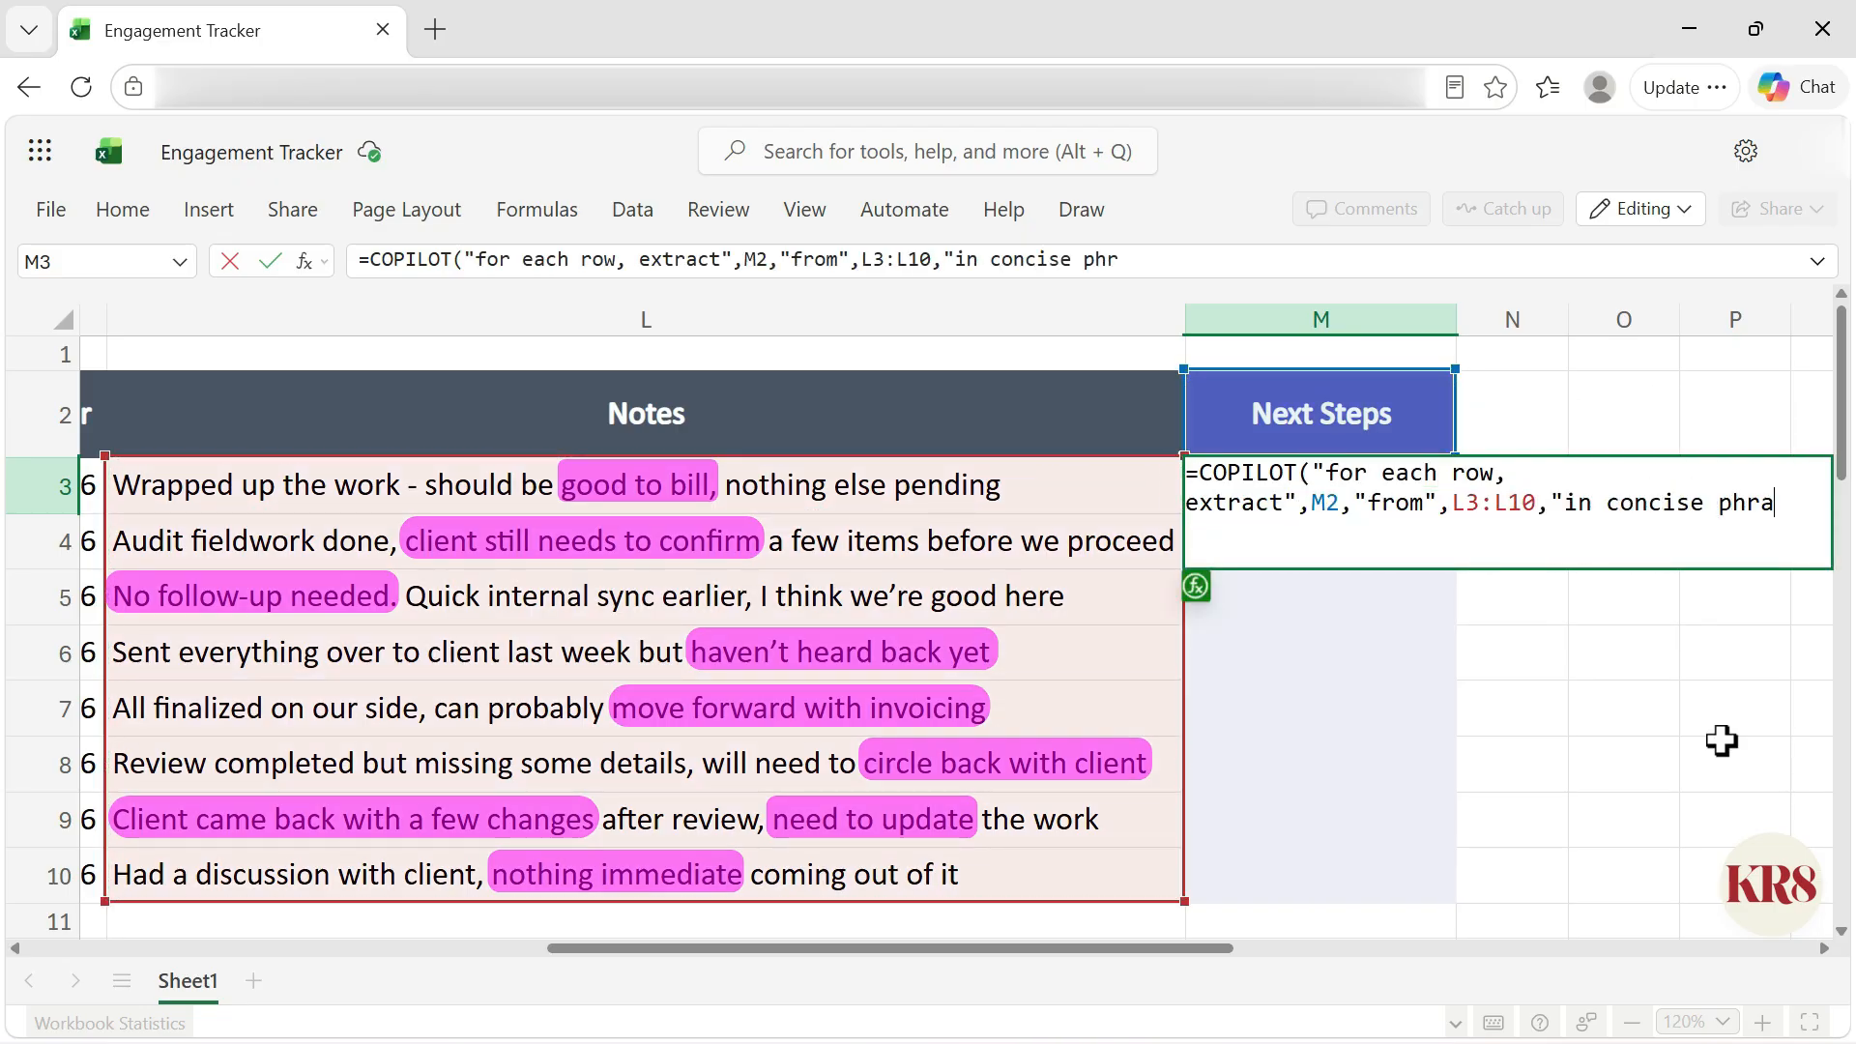
pyautogui.write('se")')
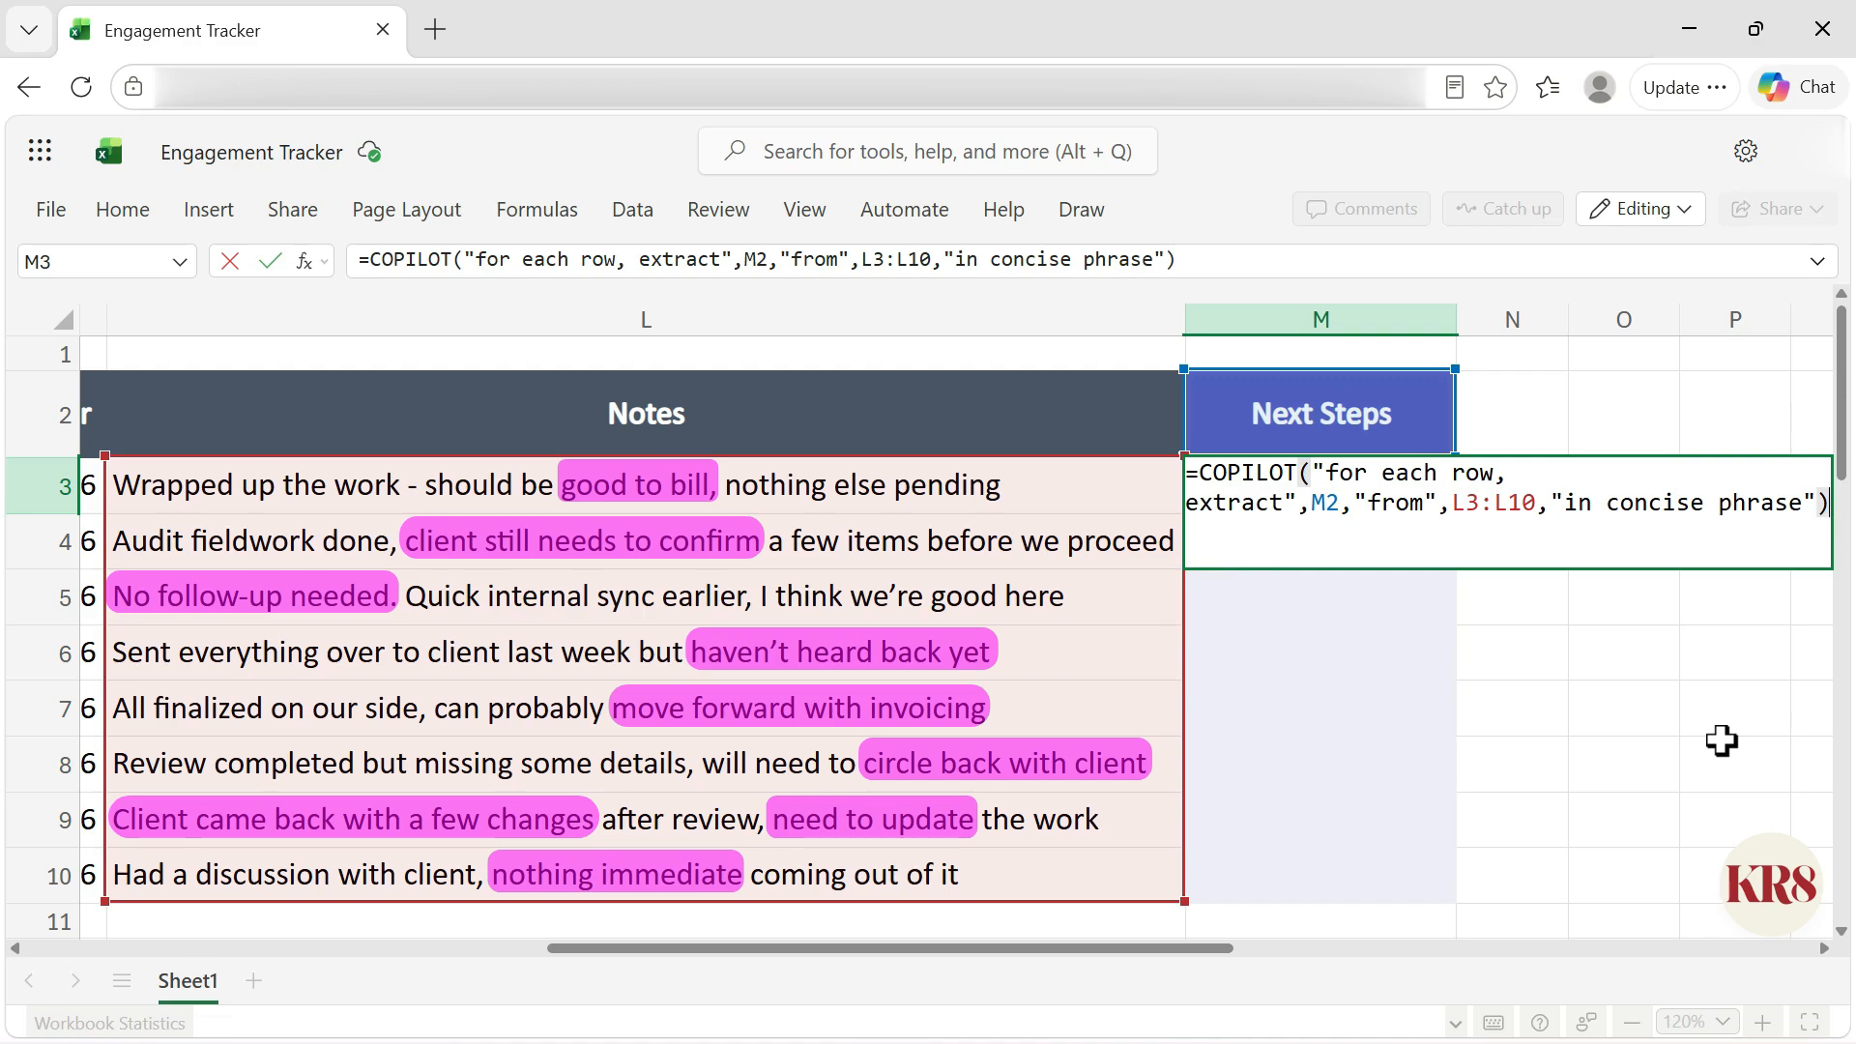
pyautogui.hotkey('ctrl', 'Return')
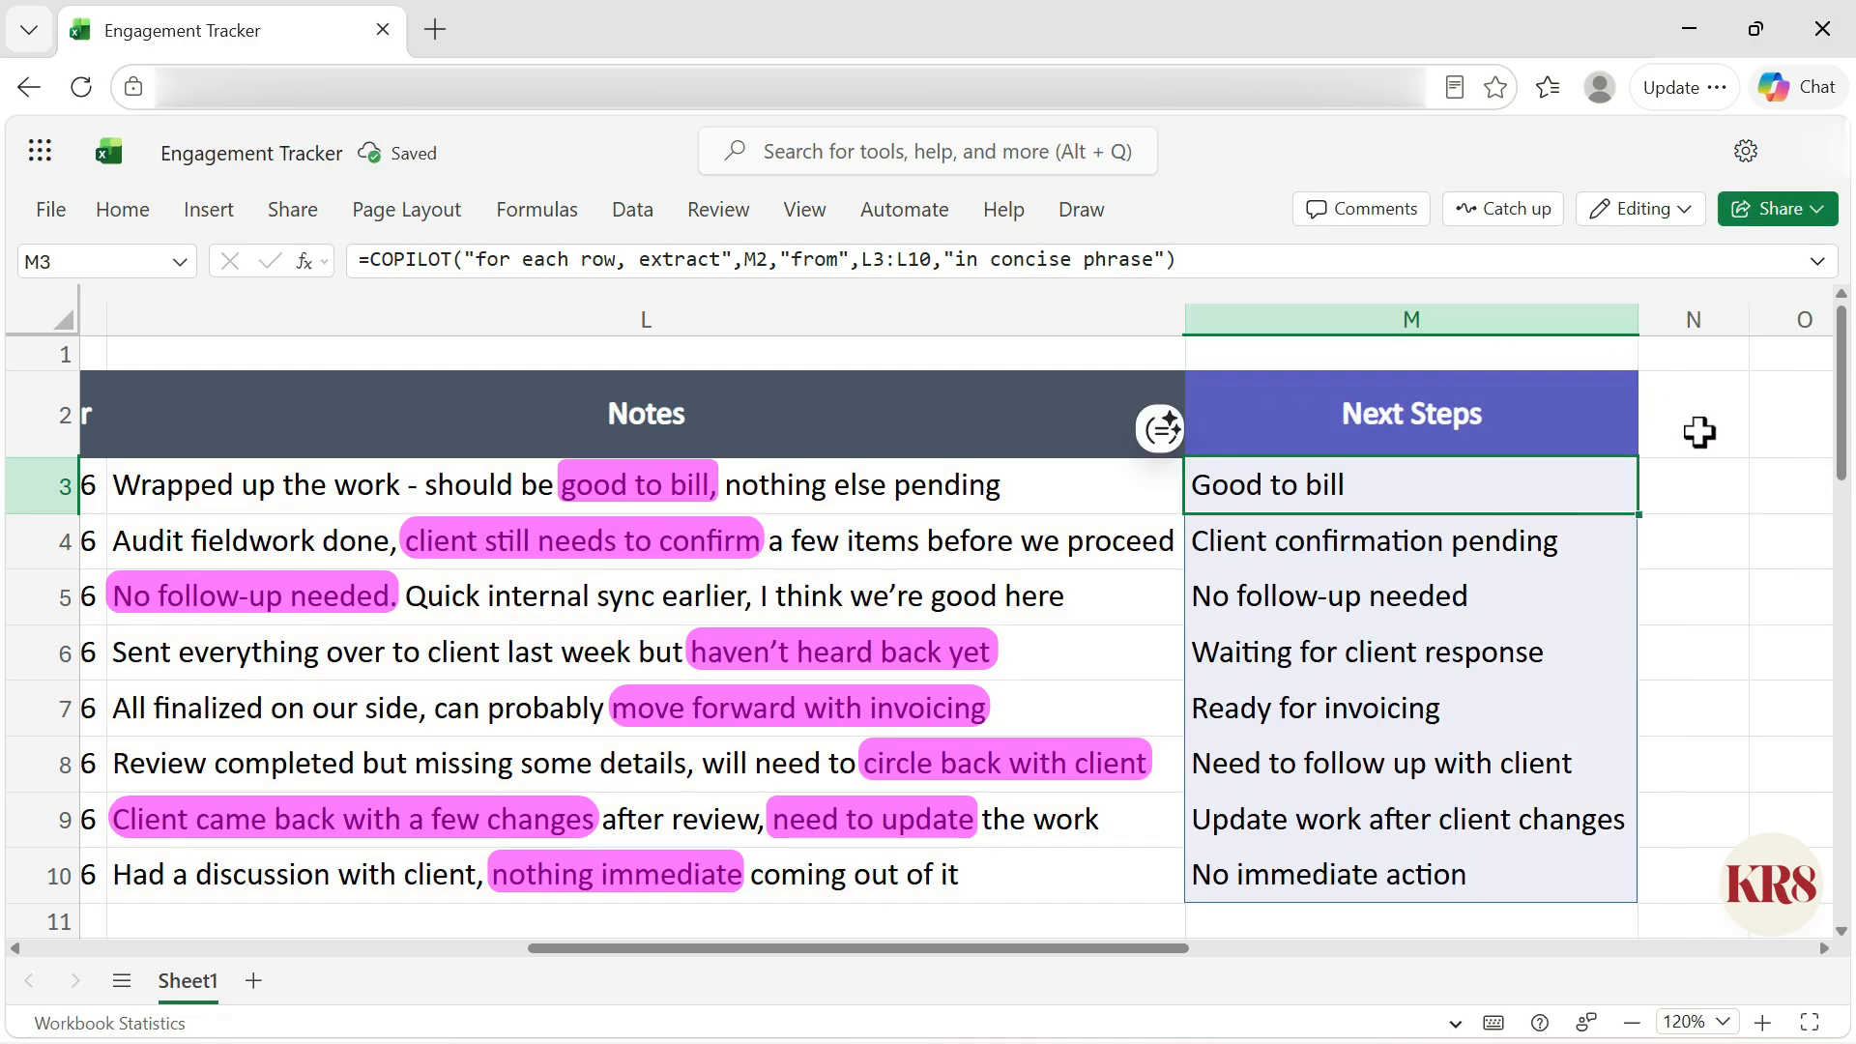
pyautogui.click(1612, 659)
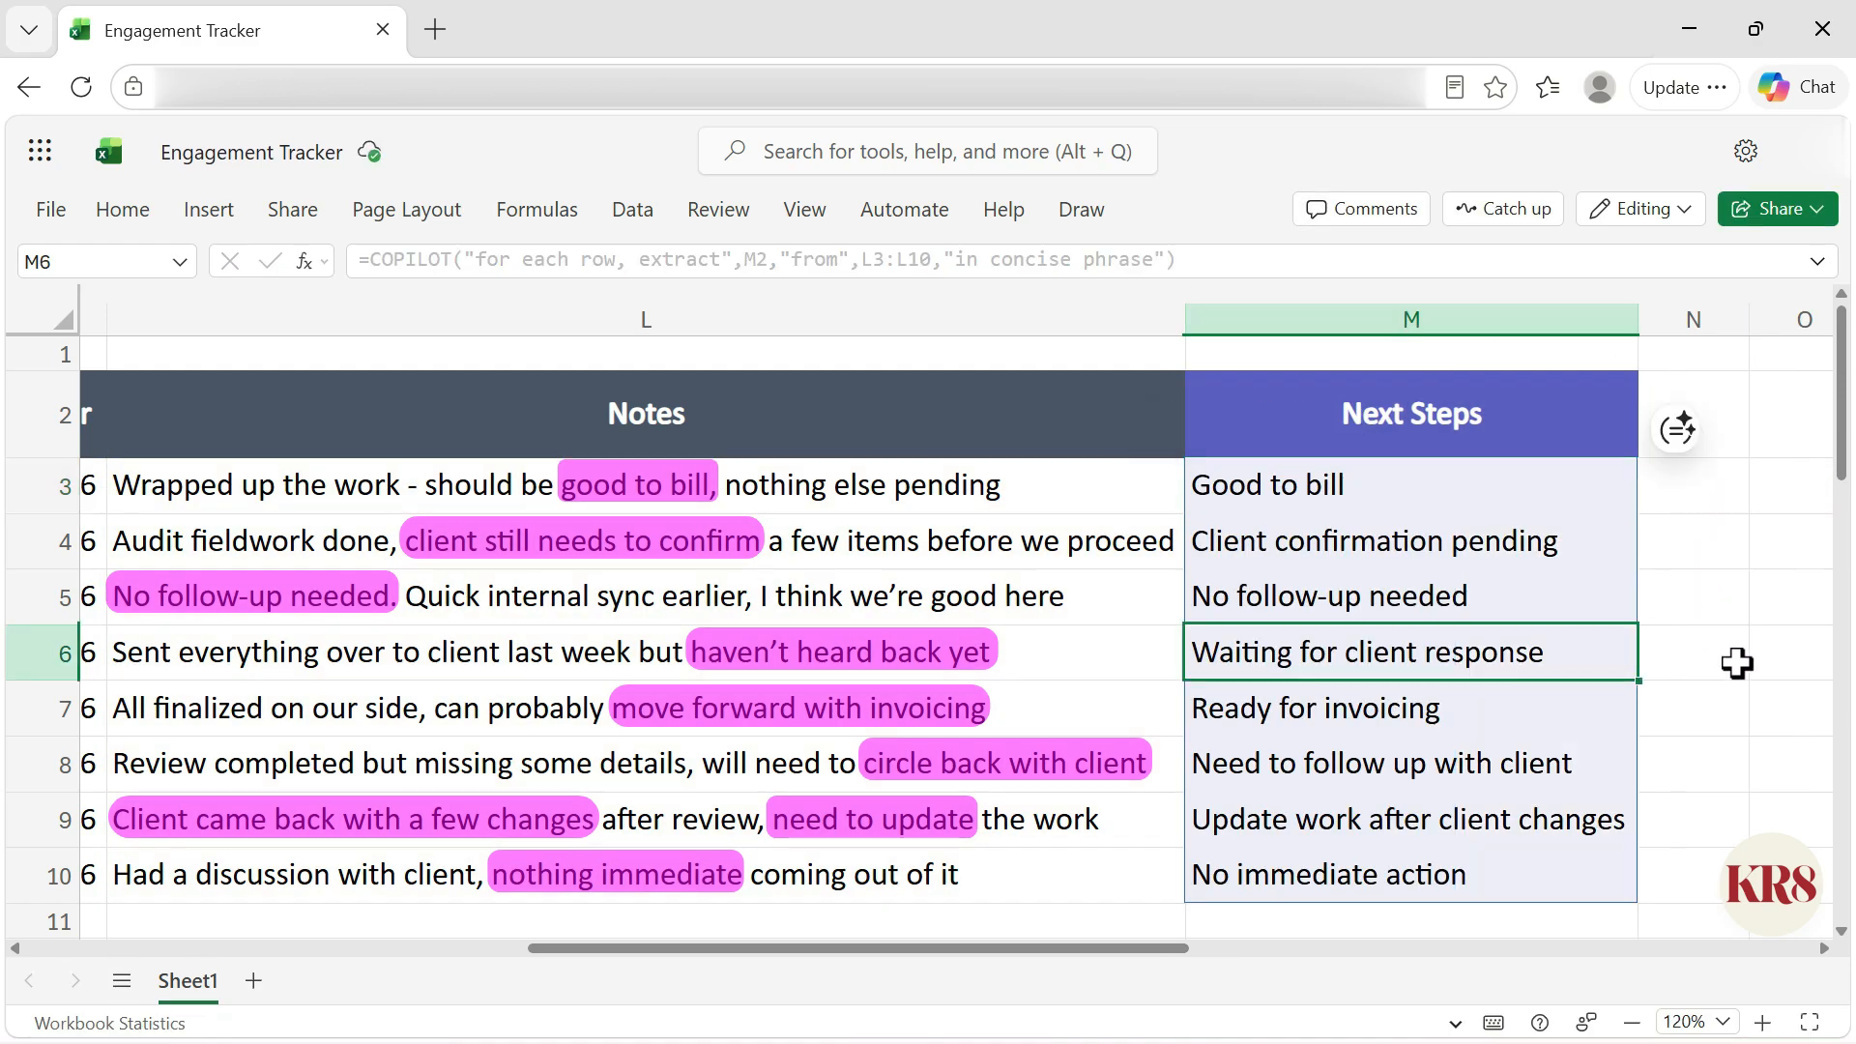
# Step: Try entering SEARCH and then TEXTBEFORE in M3 to preview suggested formulas for the notes, clearing each attempt
pyautogui.click(1579, 874)
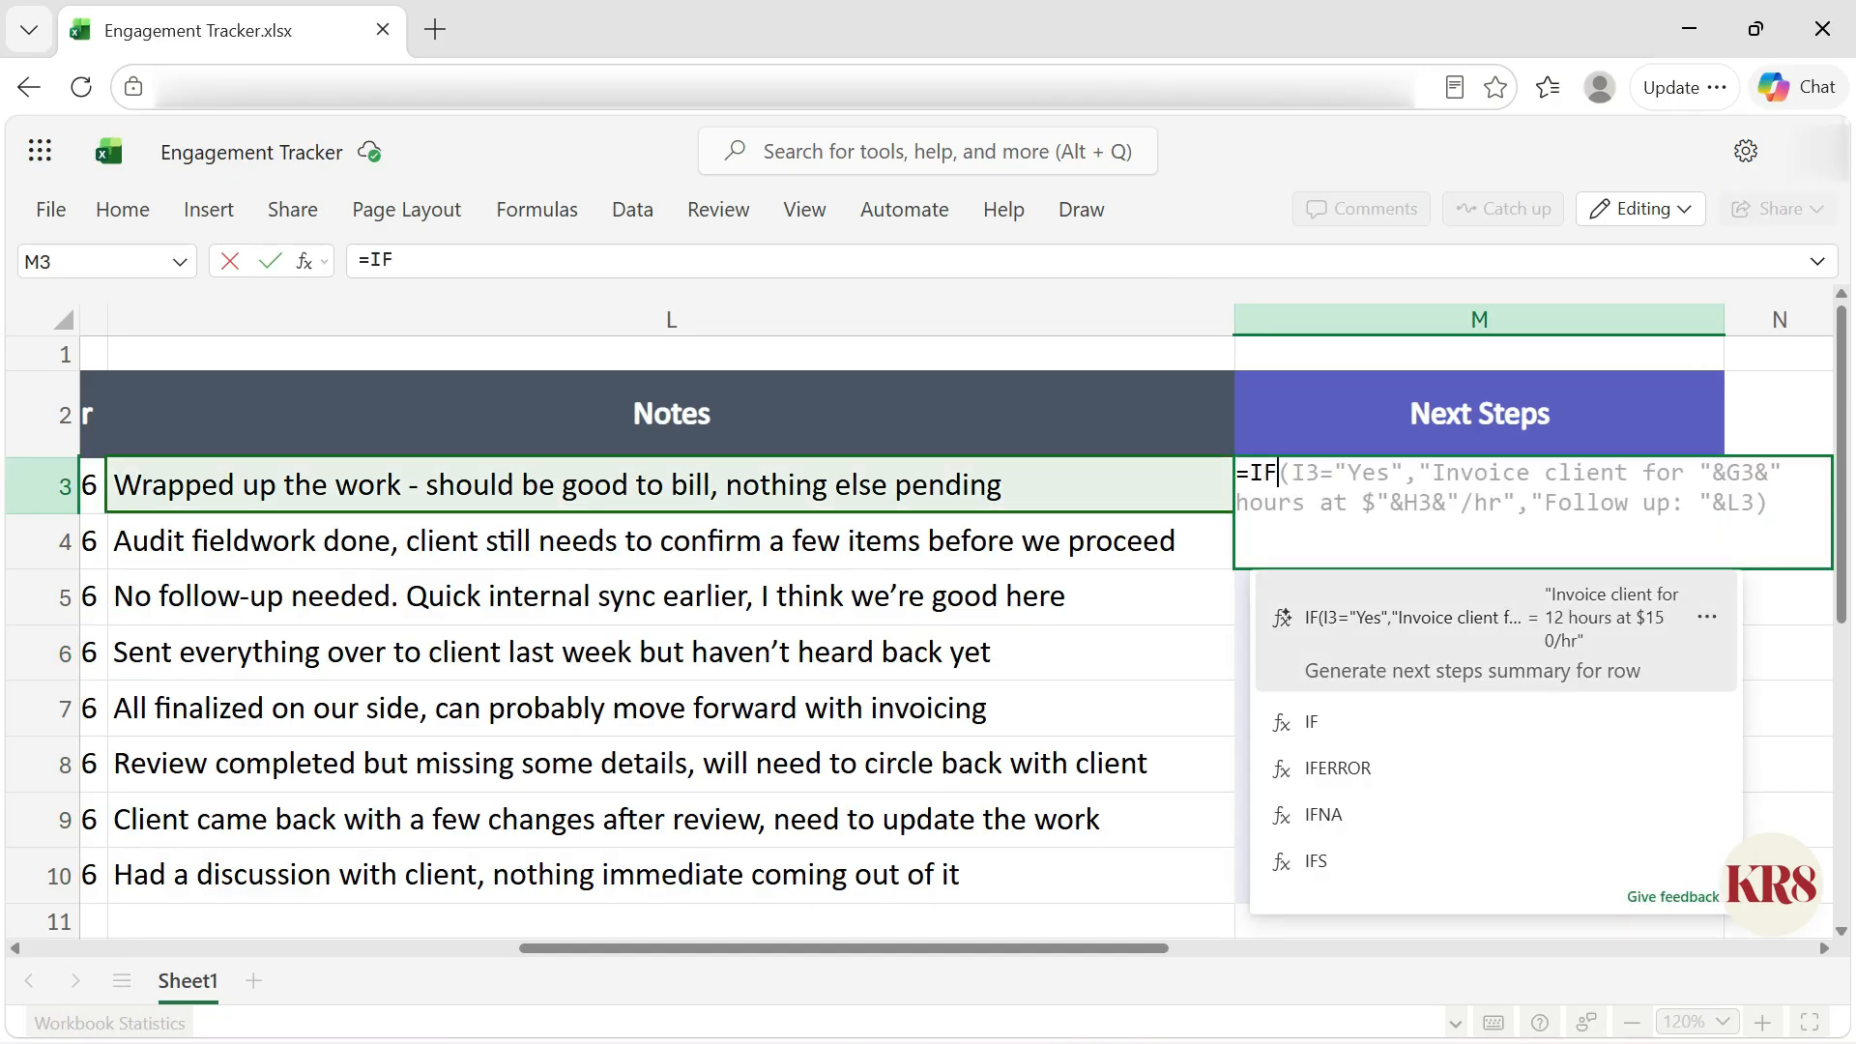
pyautogui.press('BackSpace')
pyautogui.press('BackSpace')
pyautogui.write('SEARCH')
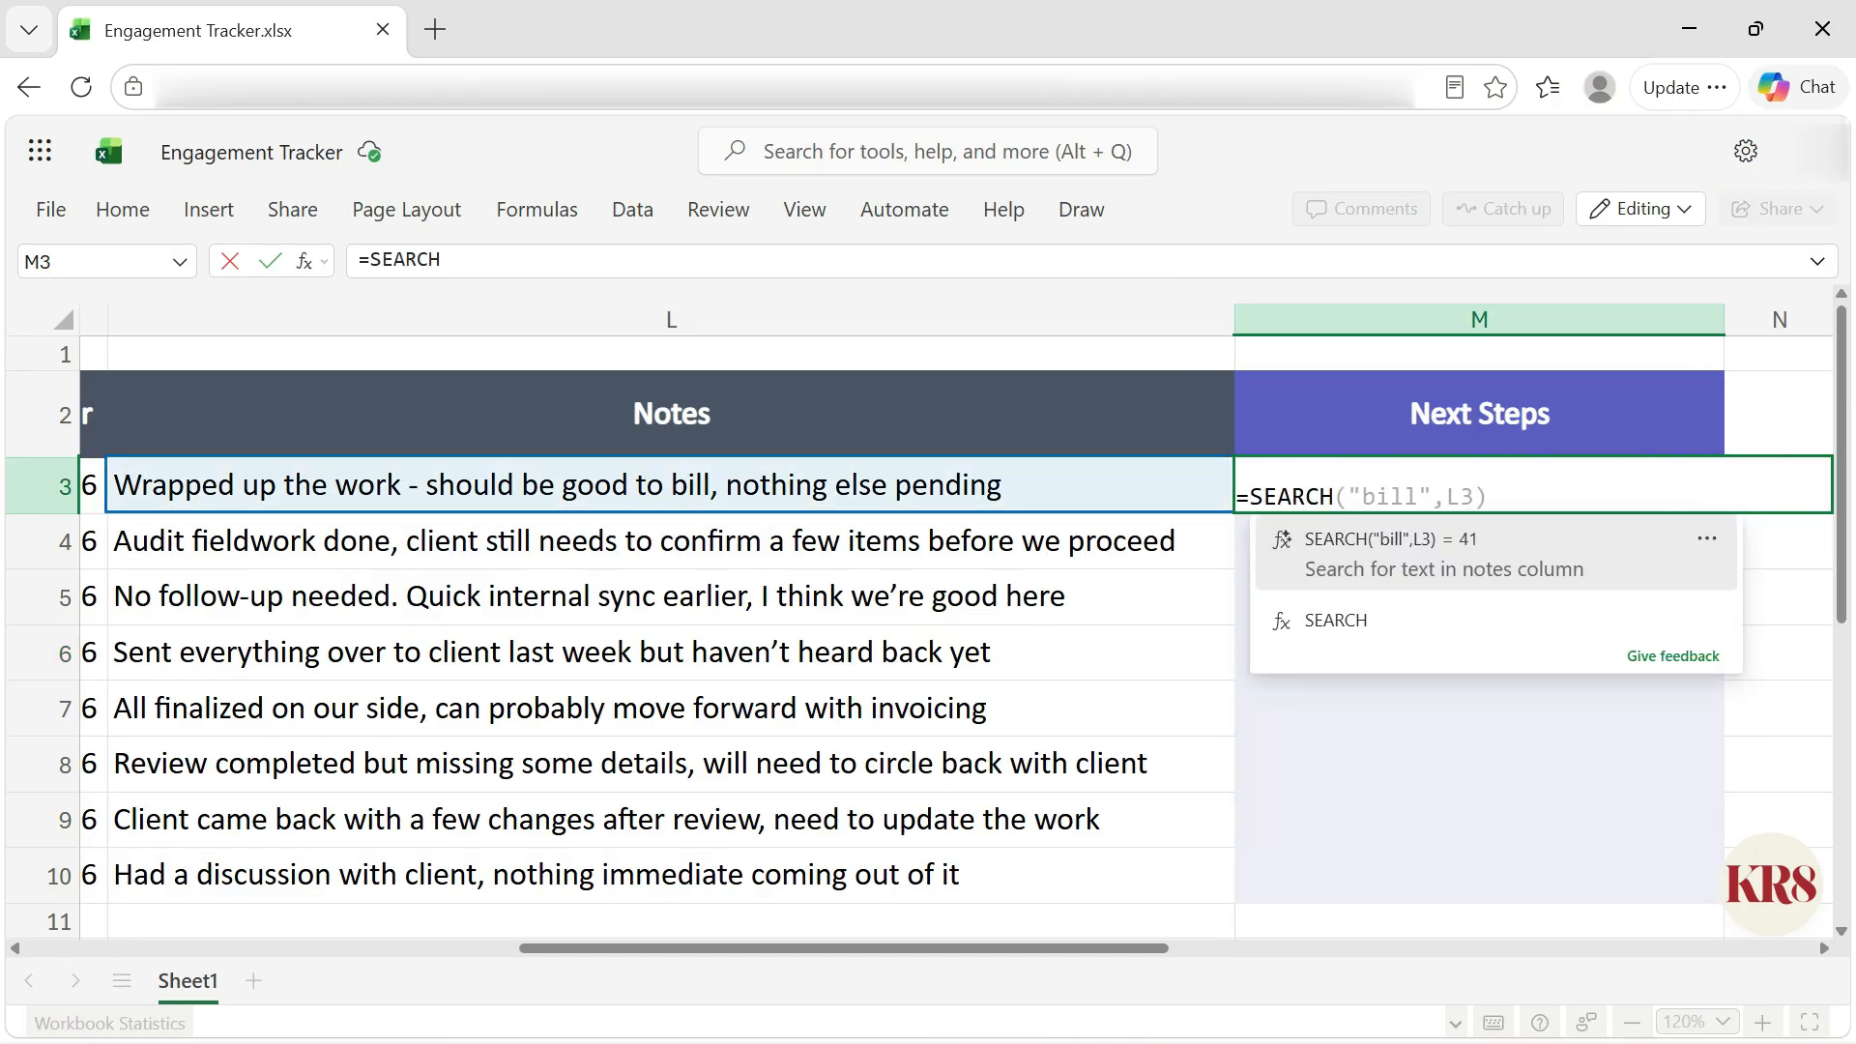
pyautogui.press('BackSpace')
pyautogui.press('BackSpace')
pyautogui.press('BackSpace')
pyautogui.press('BackSpace')
pyautogui.press('BackSpace')
pyautogui.press('BackSpace')
pyautogui.write('TEXTBEFORE')
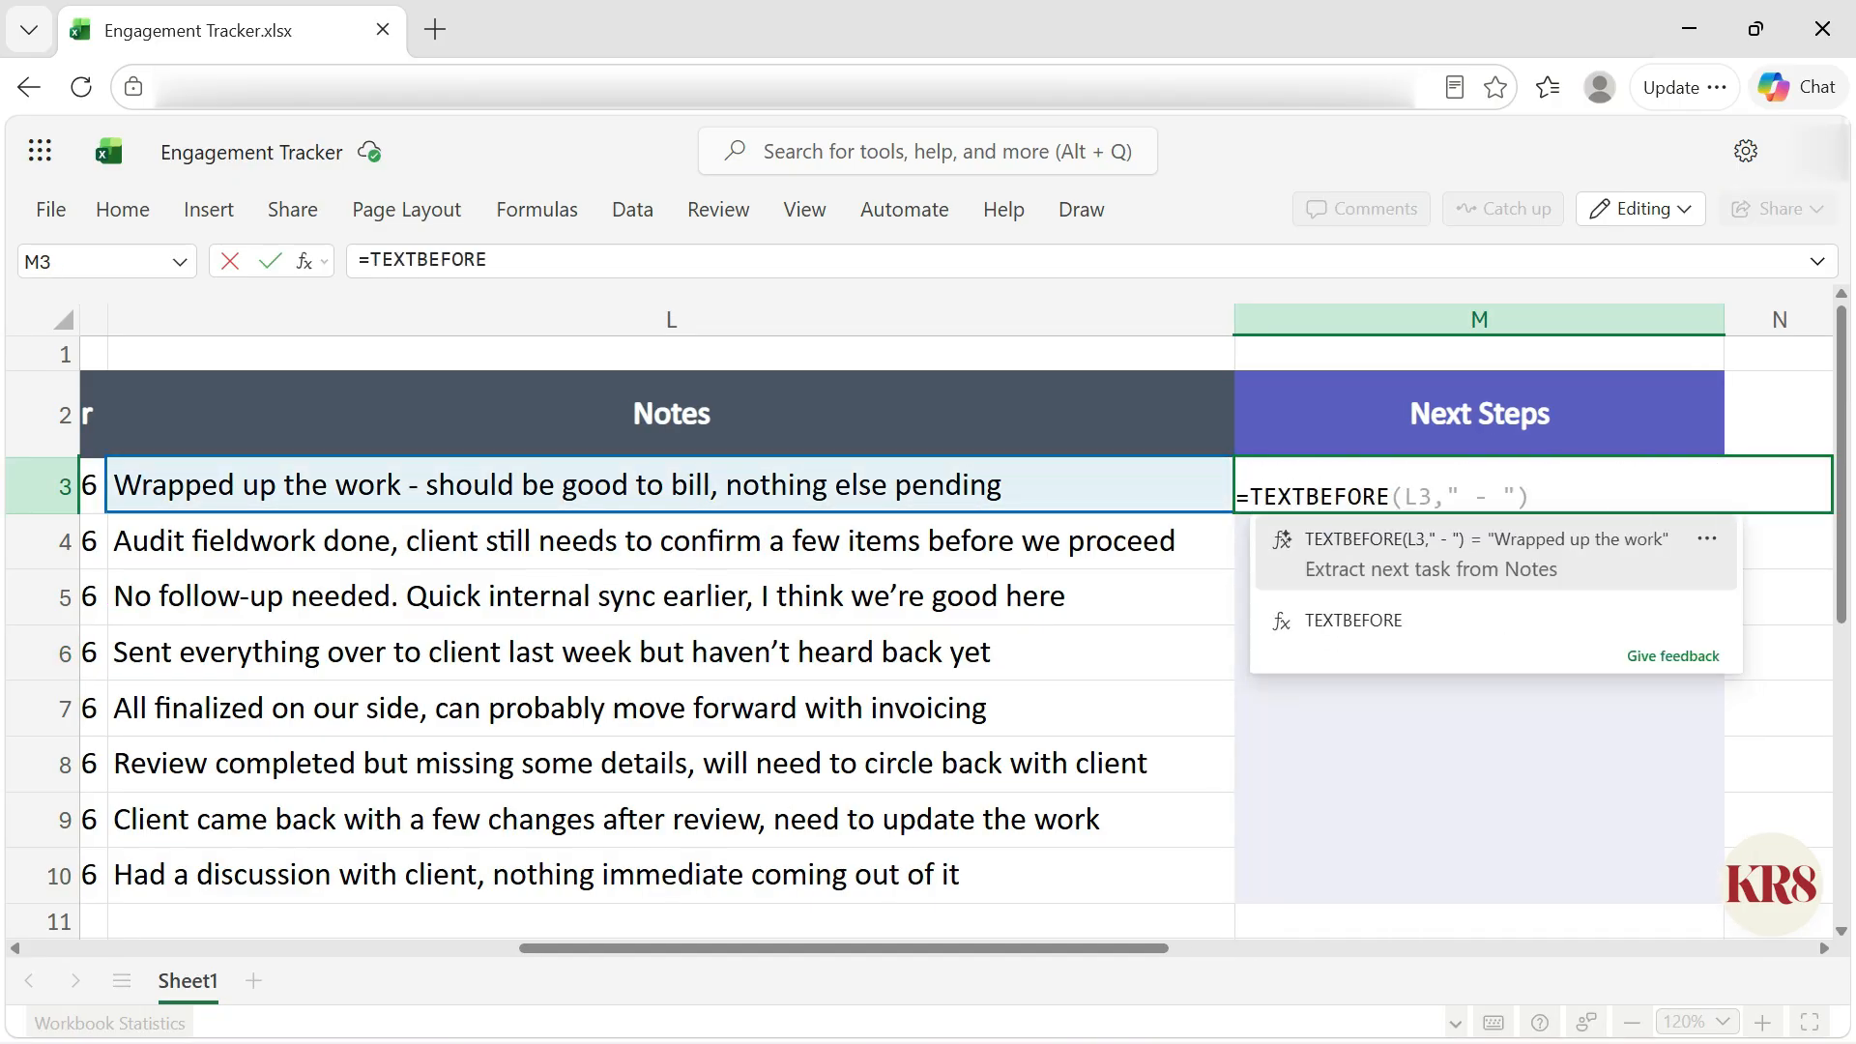
pyautogui.press('BackSpace')
pyautogui.press('BackSpace')
pyautogui.press('BackSpace')
pyautogui.press('BackSpace')
pyautogui.press('BackSpace')
pyautogui.press('BackSpace')
pyautogui.press('BackSpace')
pyautogui.press('BackSpace')
pyautogui.press('BackSpace')
pyautogui.press('BackSpace')
pyautogui.press('BackSpace')
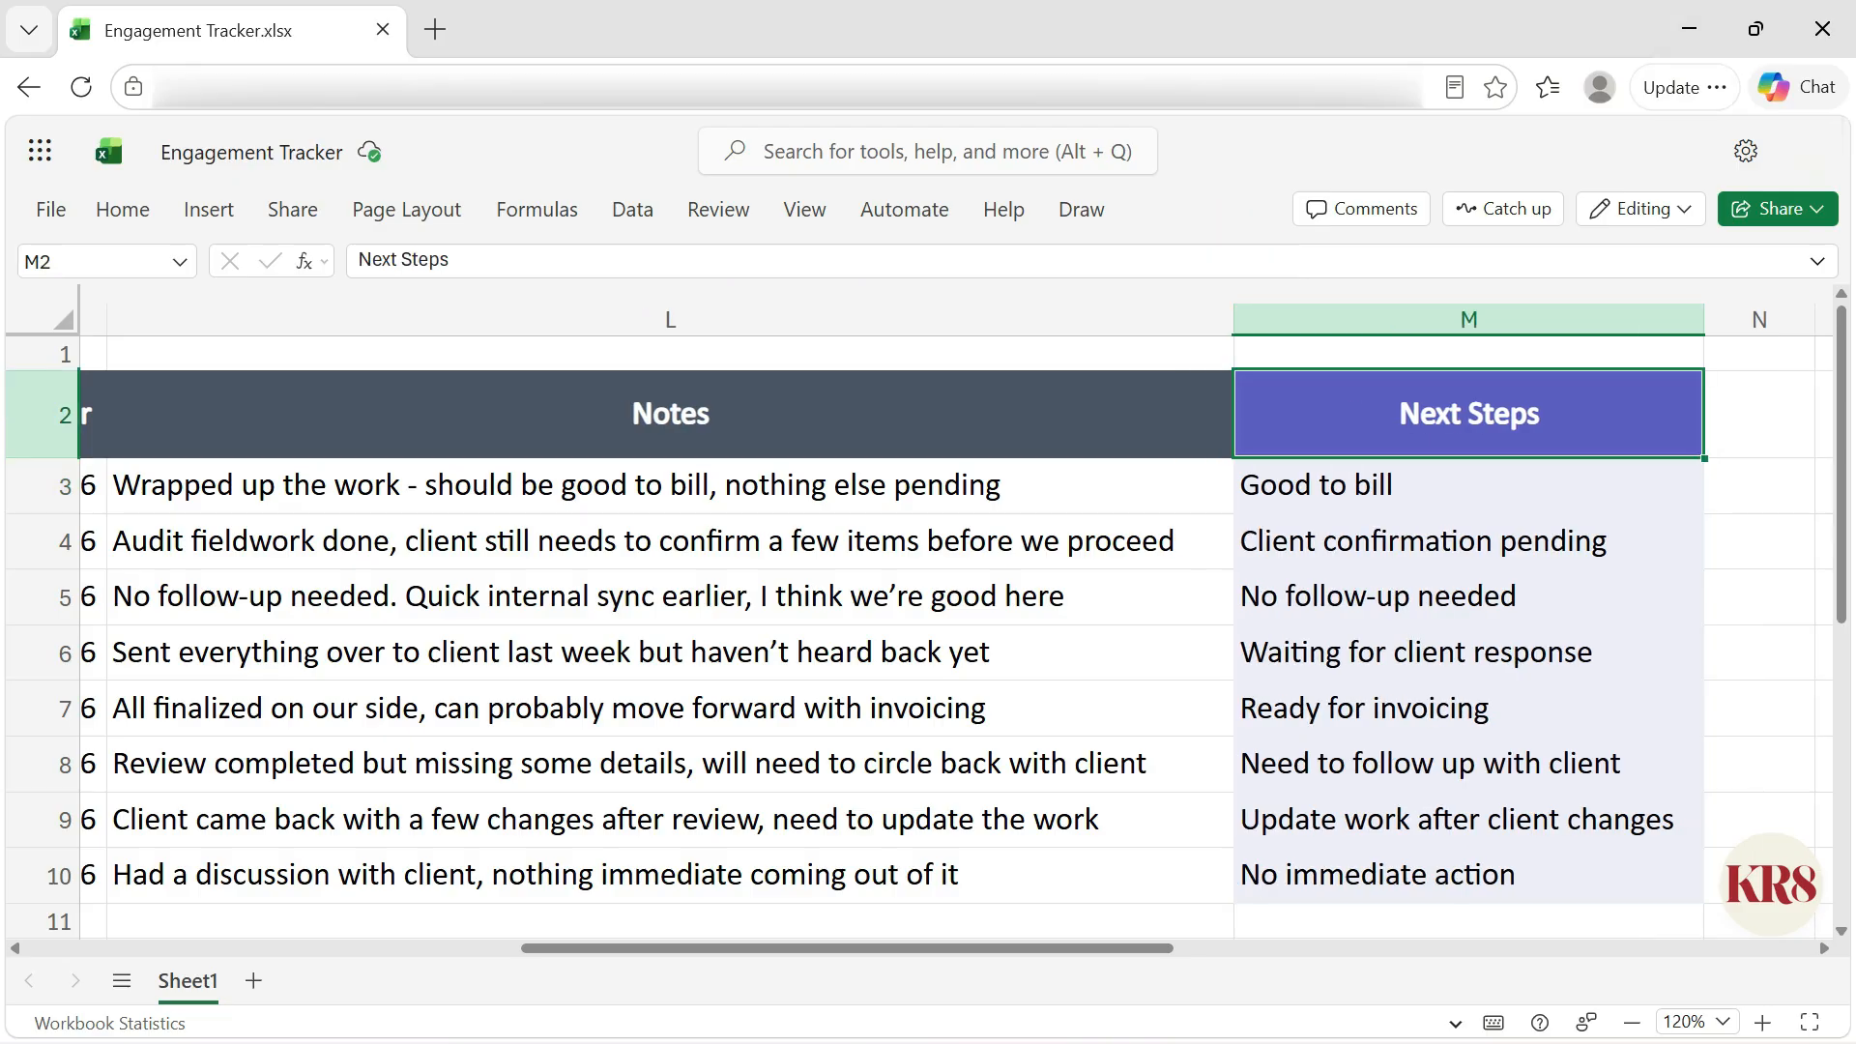
# Step: Start a formula in L11 below the Engagement Revenue column with SUM to get a suggested total engagement revenue formula
pyautogui.scroll(-5, 1411, 483)
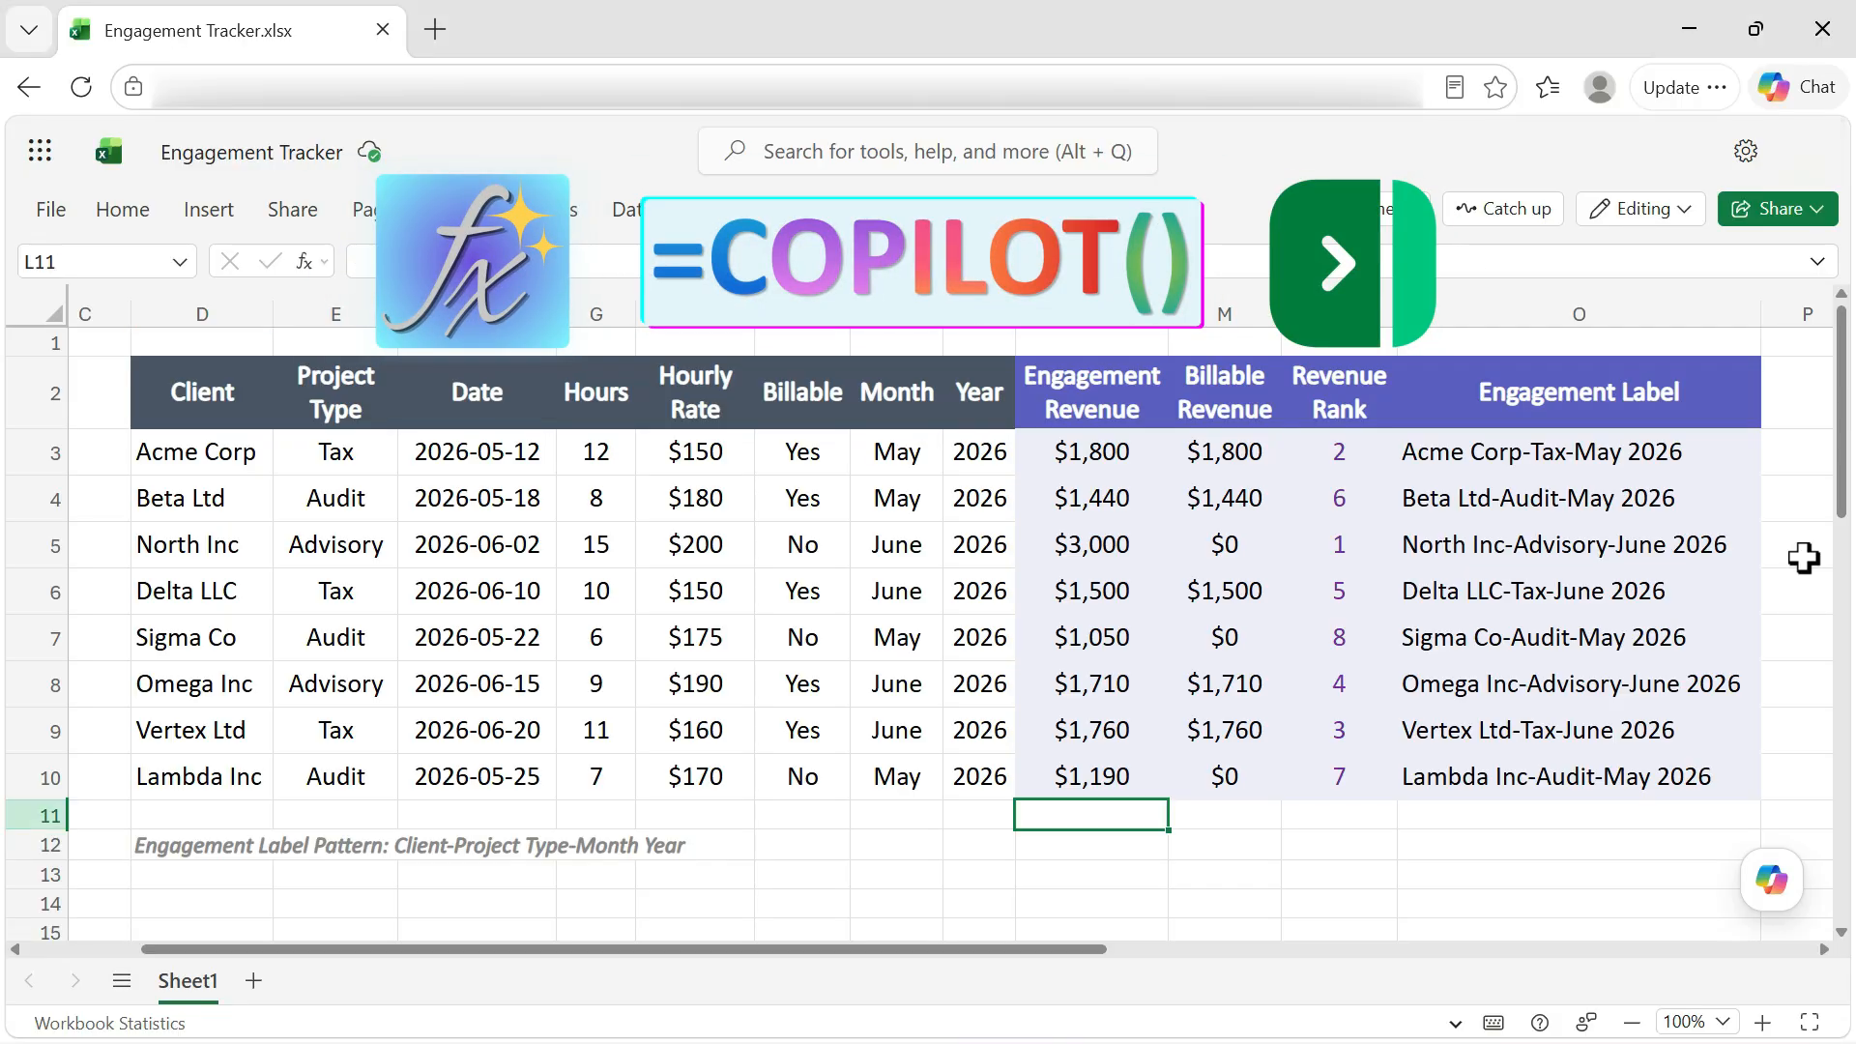
pyautogui.write('=SUM(')
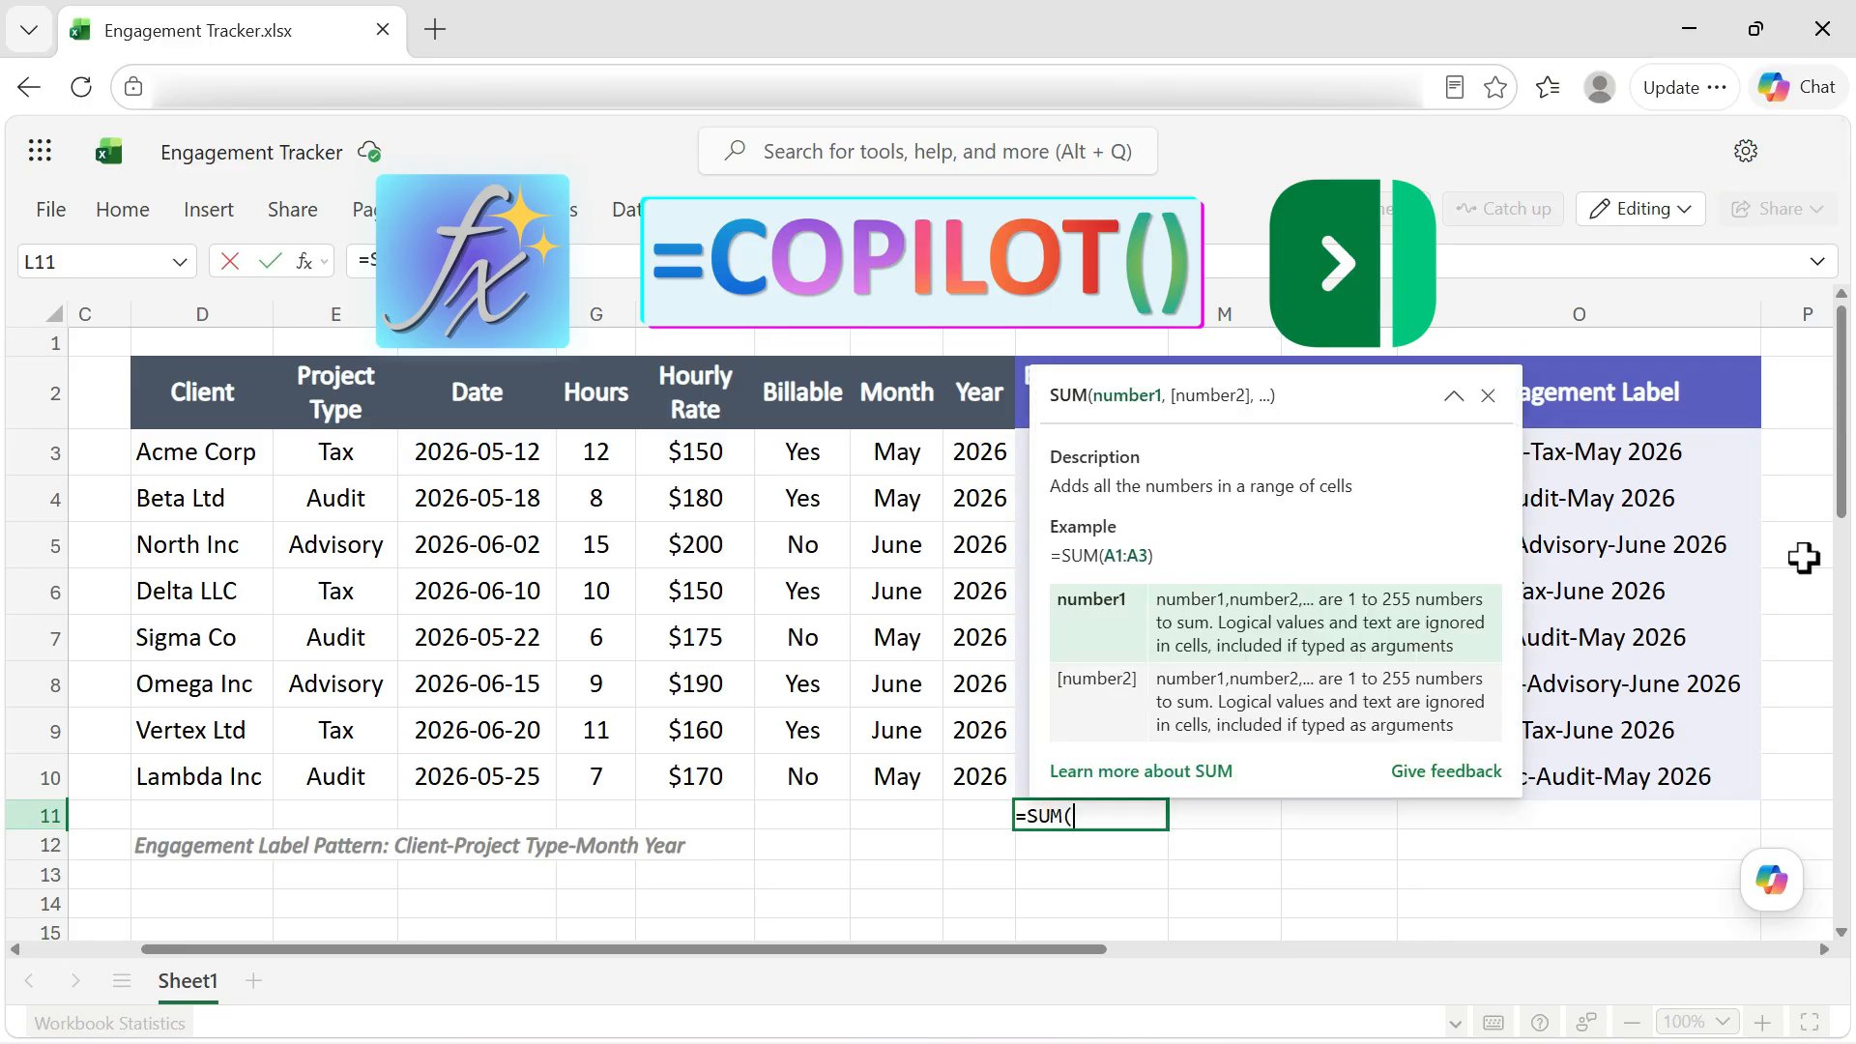
pyautogui.press('BackSpace')
pyautogui.press('BackSpace')
pyautogui.press('BackSpace')
pyautogui.press('BackSpace')
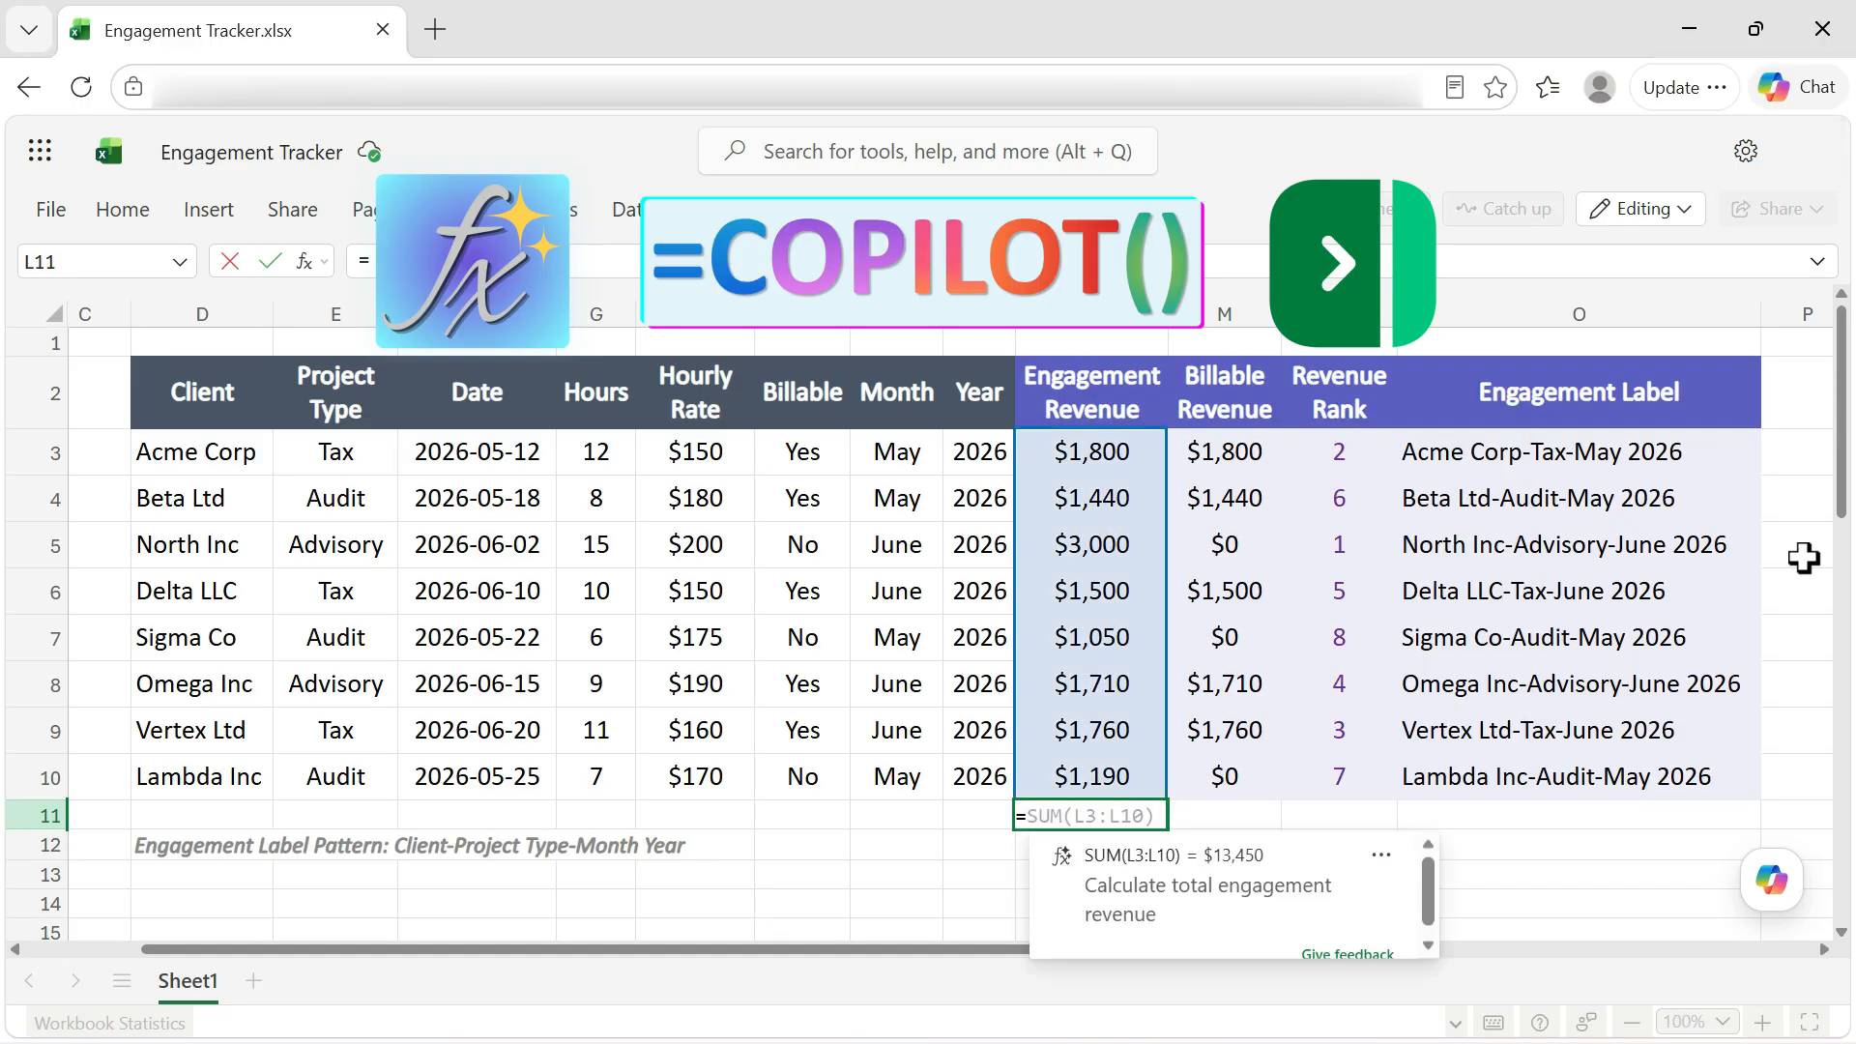